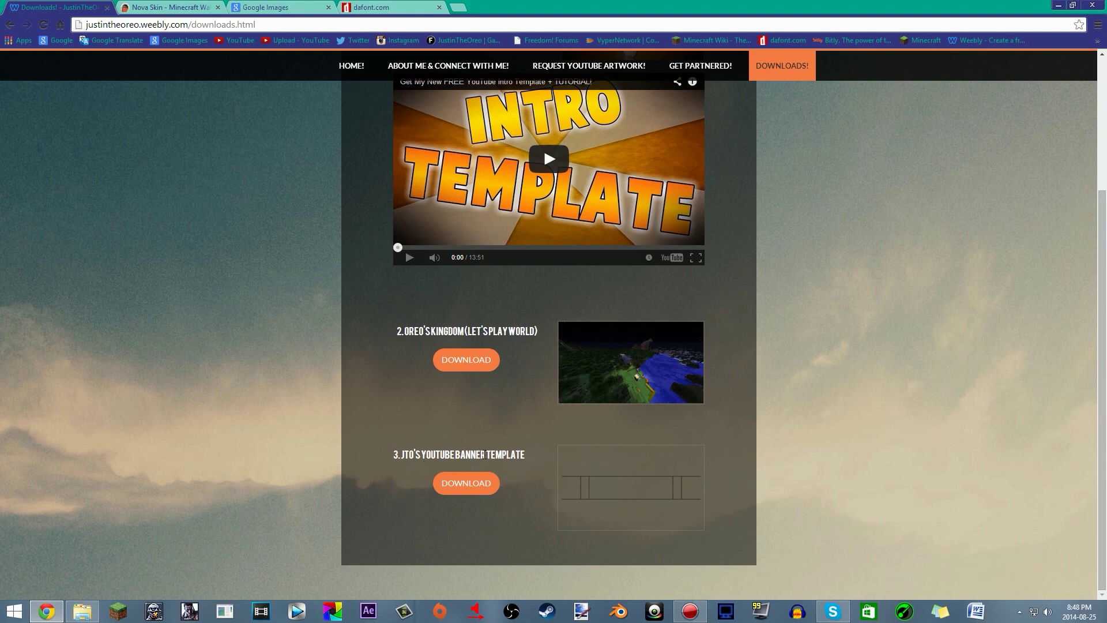
{"action": "left_click", "coordinate": [479, 489]}
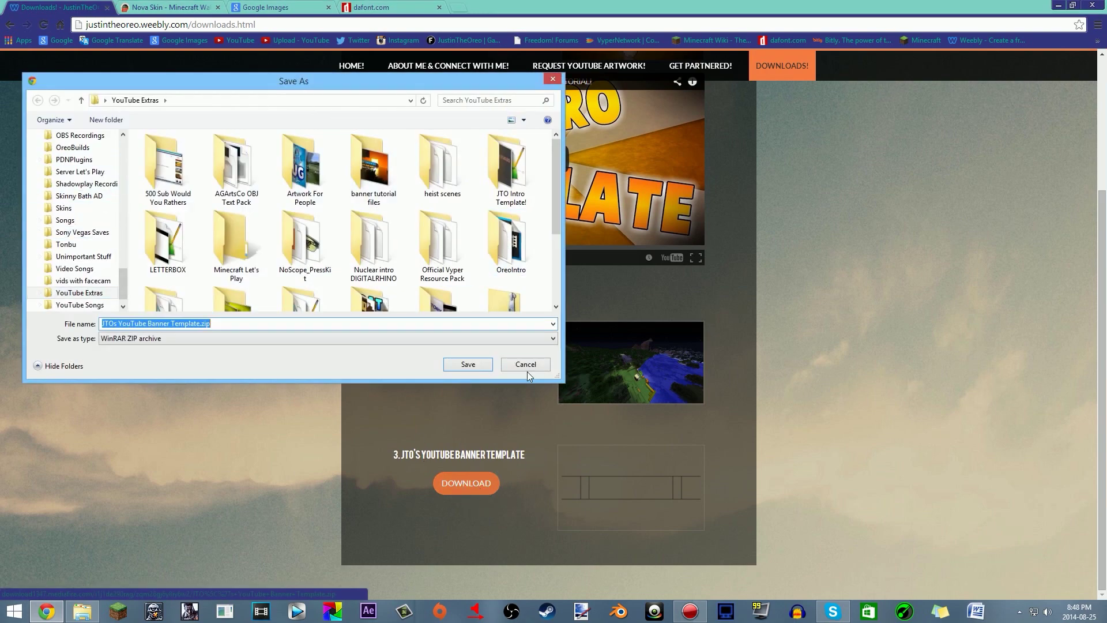
{"action": "left_click", "coordinate": [525, 365]}
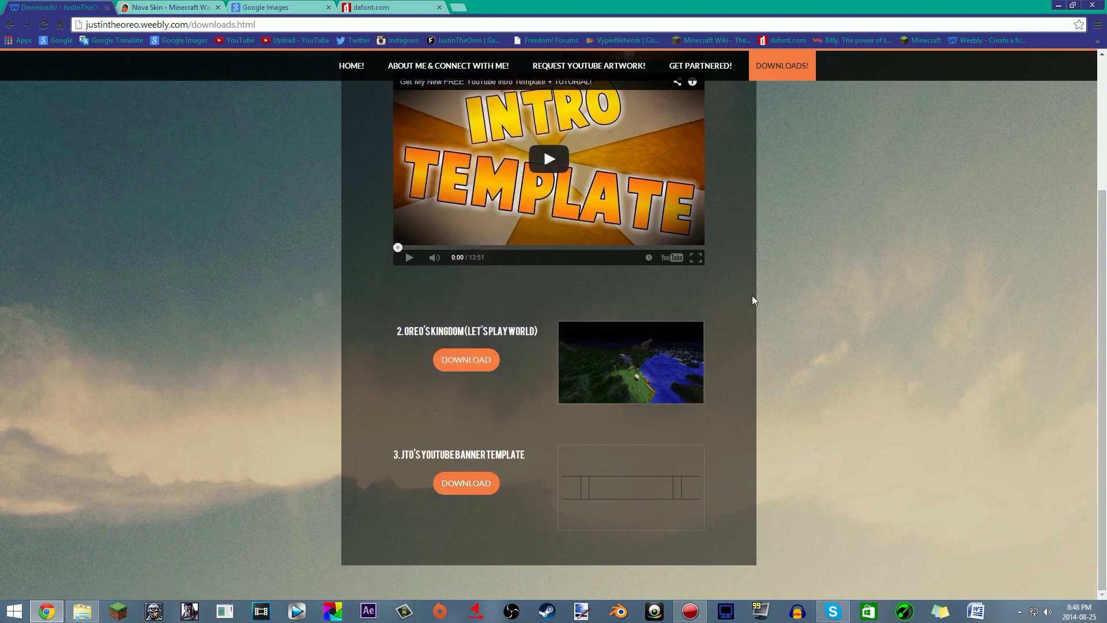
{"action": "scroll", "coordinate": [824, 306], "scroll_direction": "up", "scroll_amount": 3}
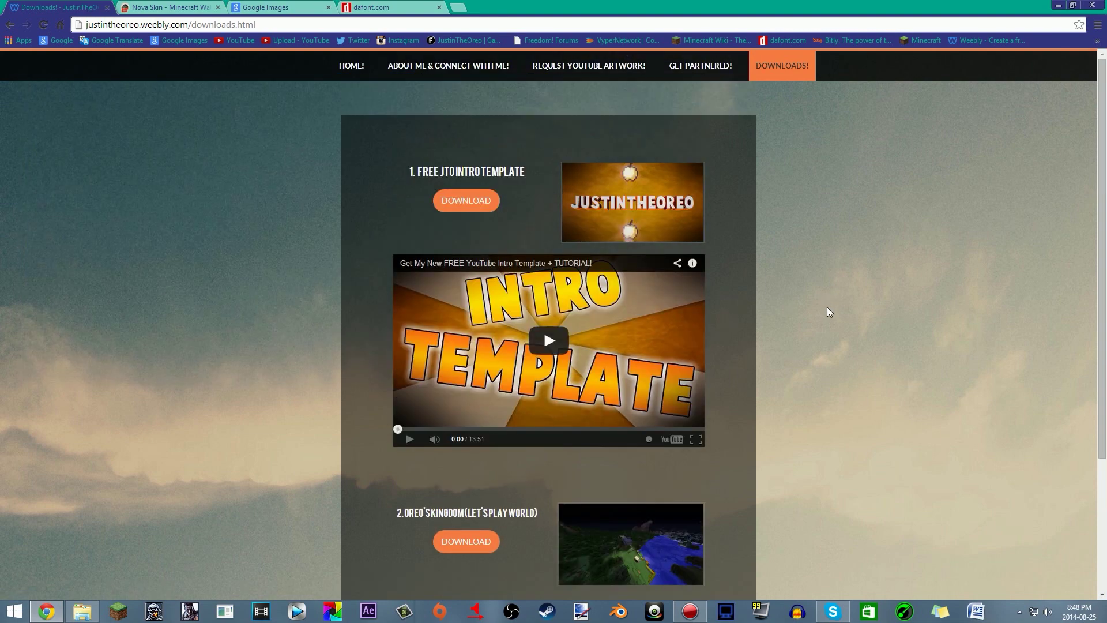
Step: Open JTO's YouTube Banner Template.zip from the desktop and view the PNG template inside it
{"action": "key", "text": "super+d"}
{"action": "left_click_drag", "start_coordinate": [591, 276], "coordinate": [554, 280]}
{"action": "double_click", "coordinate": [557, 276]}
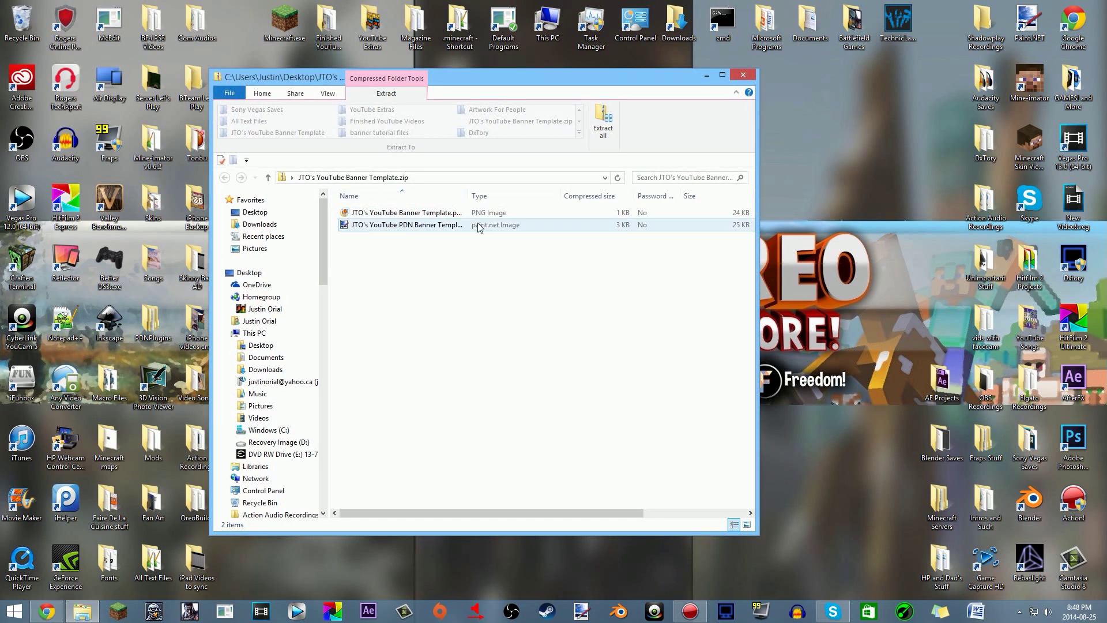
{"action": "double_click", "coordinate": [425, 213]}
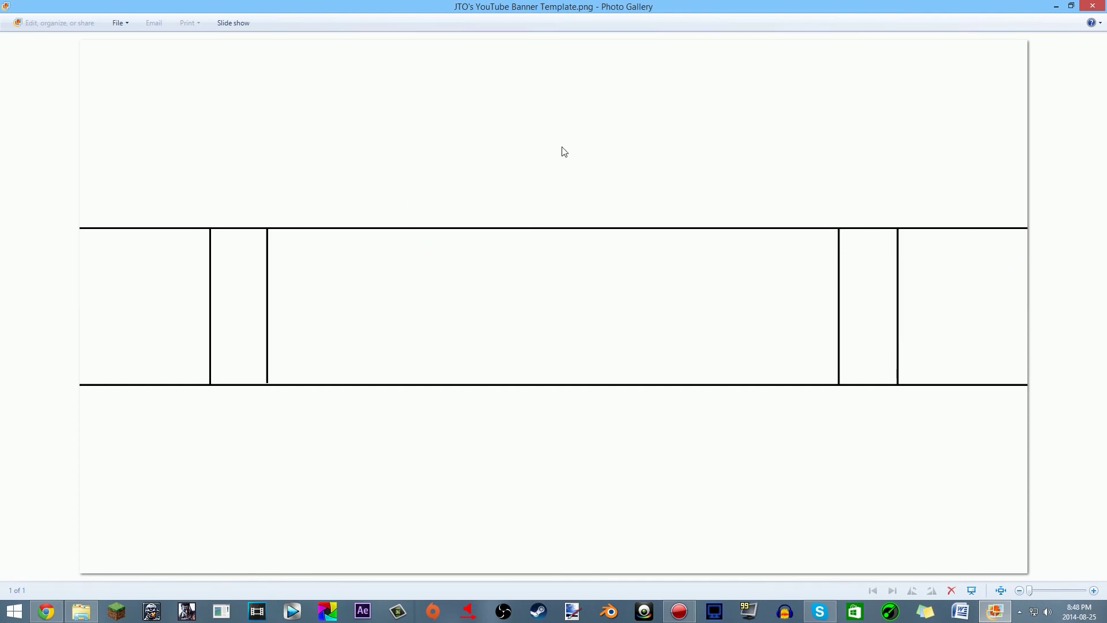
Step: Examine the banner template's central, side, upper and lower areas in the image viewer
{"action": "left_click", "coordinate": [561, 250]}
{"action": "left_click", "coordinate": [592, 462]}
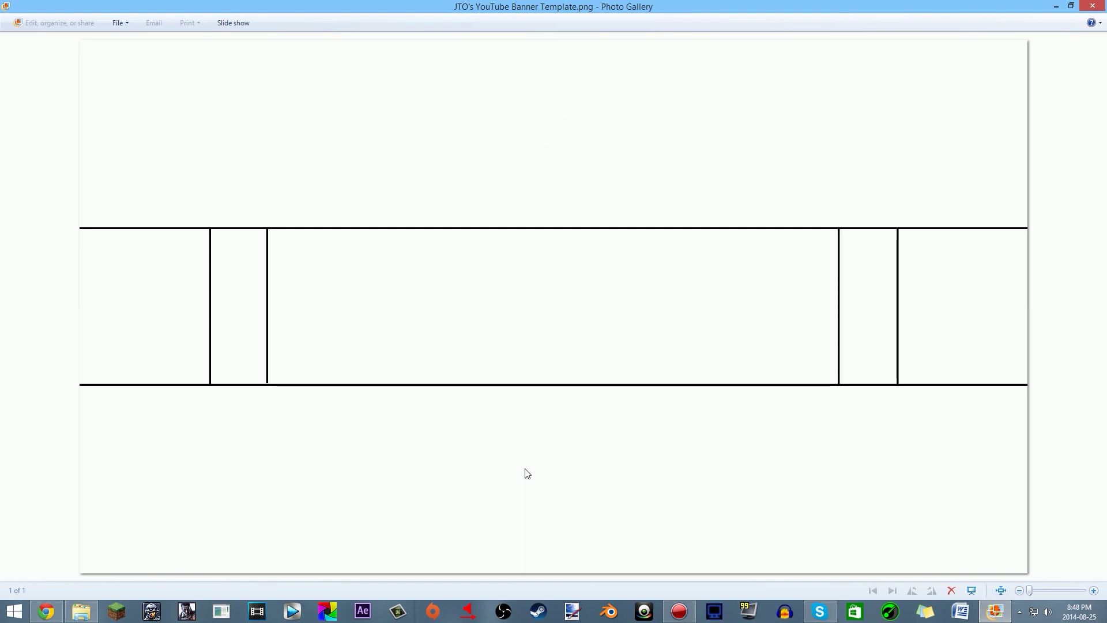
{"action": "left_click", "coordinate": [392, 294]}
{"action": "left_click", "coordinate": [234, 290]}
{"action": "left_click", "coordinate": [166, 293]}
{"action": "left_click", "coordinate": [385, 182]}
{"action": "left_click", "coordinate": [408, 322]}
{"action": "left_click", "coordinate": [773, 297]}
{"action": "left_click", "coordinate": [561, 167]}
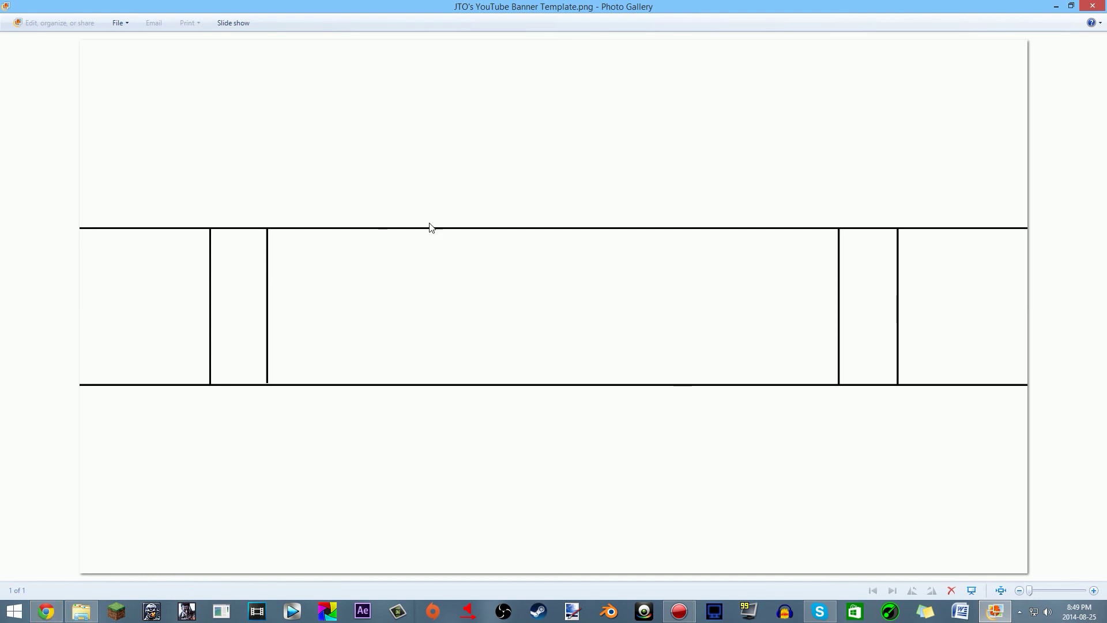
Step: Examine where the template's vertical and horizontal guide lines meet, and close the image viewer
{"action": "left_click", "coordinate": [839, 228]}
{"action": "left_click", "coordinate": [837, 389]}
{"action": "left_click", "coordinate": [840, 302]}
{"action": "left_click", "coordinate": [266, 229]}
{"action": "left_click", "coordinate": [267, 384]}
{"action": "left_click", "coordinate": [838, 229]}
{"action": "left_click", "coordinate": [265, 228]}
{"action": "left_click", "coordinate": [267, 231]}
{"action": "left_click", "coordinate": [267, 383]}
{"action": "left_click", "coordinate": [839, 228]}
{"action": "left_click", "coordinate": [266, 384]}
{"action": "left_click", "coordinate": [210, 229]}
{"action": "left_click", "coordinate": [209, 385]}
{"action": "left_click", "coordinate": [897, 384]}
{"action": "left_click", "coordinate": [898, 228]}
{"action": "left_click", "coordinate": [1094, 8]}
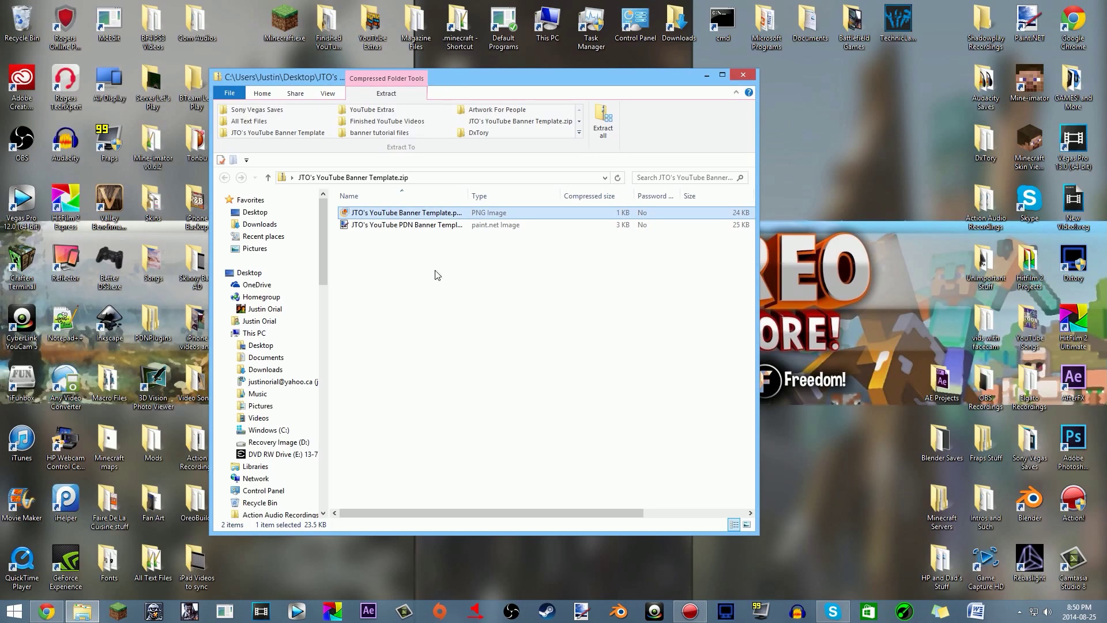
Step: Try to copy the PNG banner template from the image viewer, and close the viewer
{"action": "left_click", "coordinate": [625, 410]}
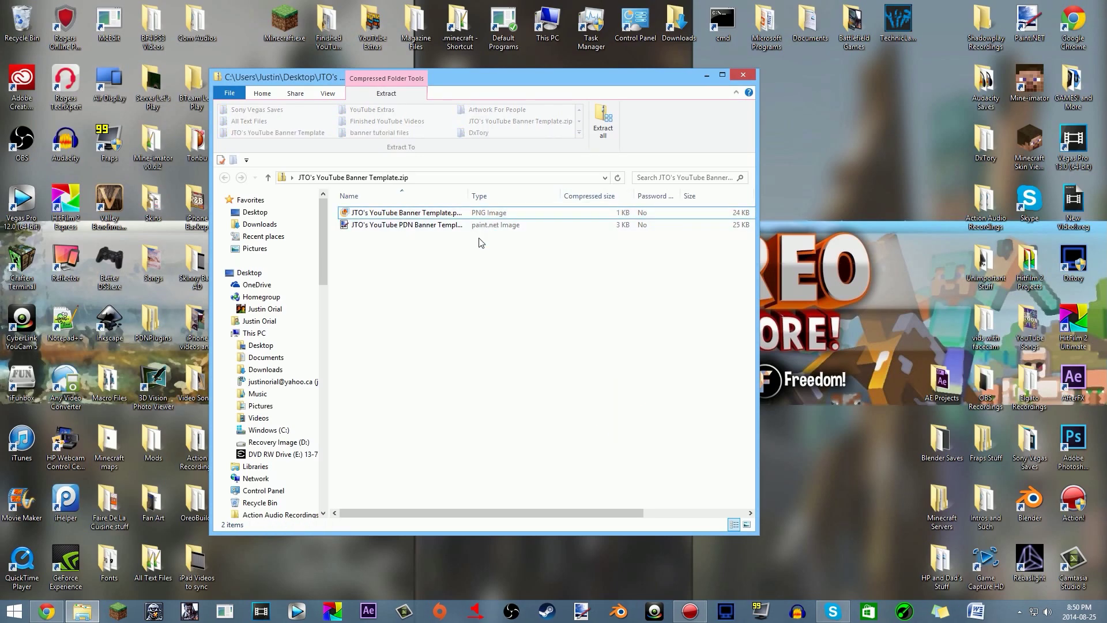
{"action": "left_click", "coordinate": [442, 228]}
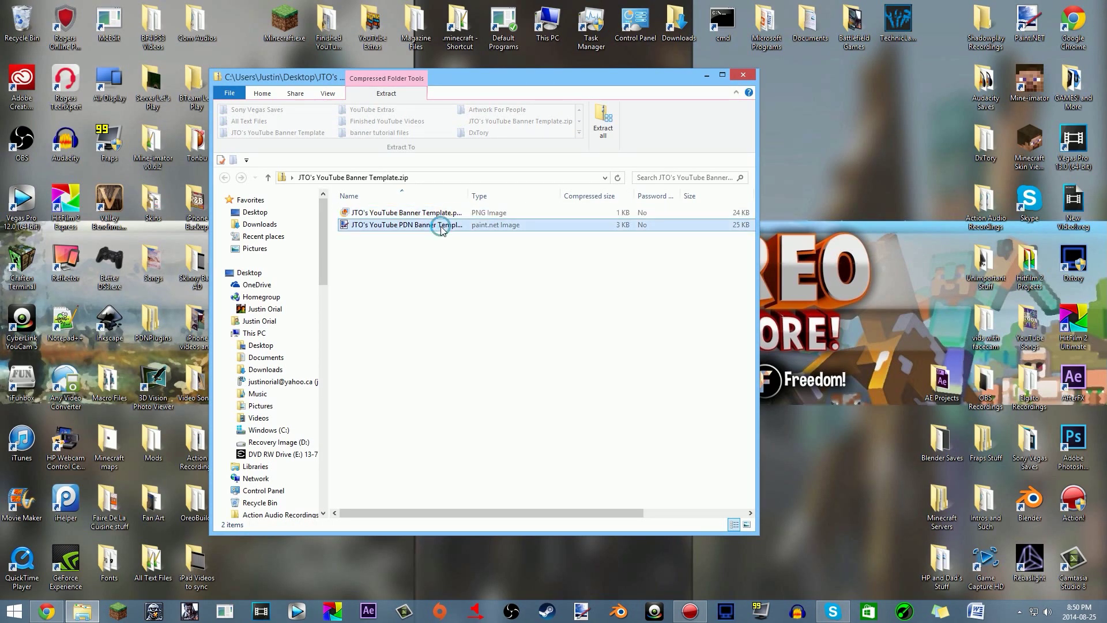
{"action": "left_click", "coordinate": [484, 274]}
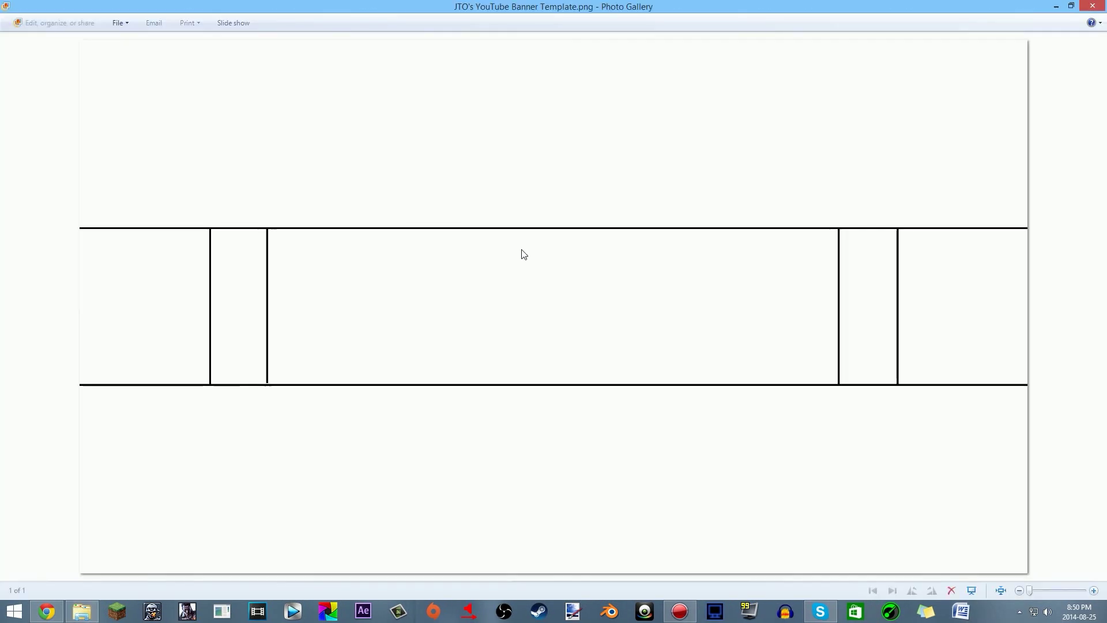
{"action": "right_click", "coordinate": [550, 281]}
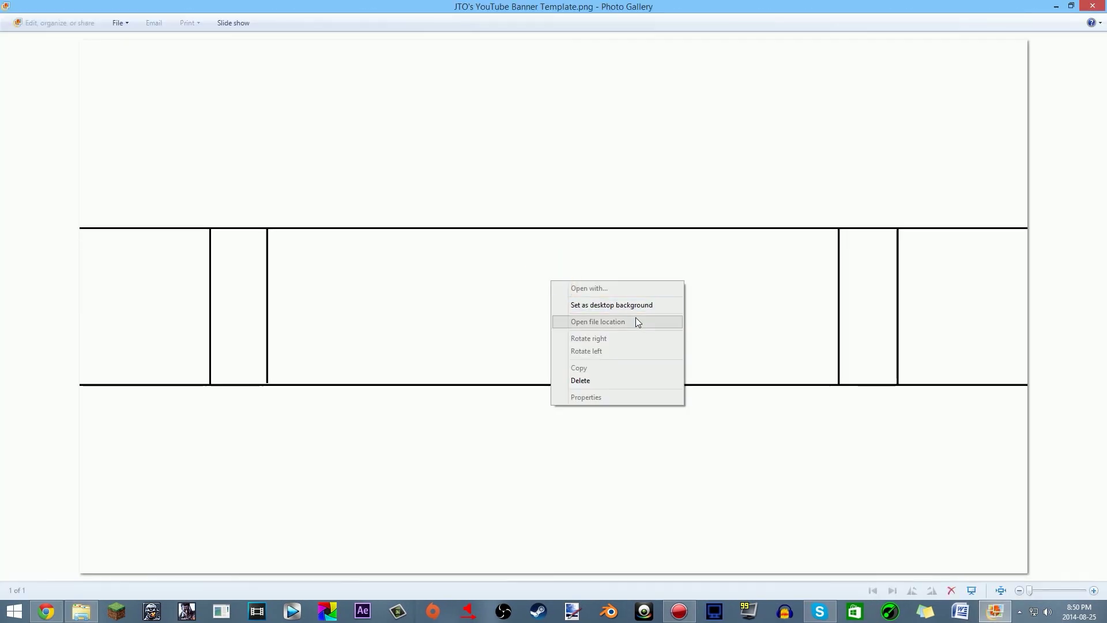
{"action": "left_click", "coordinate": [790, 287]}
{"action": "right_click", "coordinate": [790, 286]}
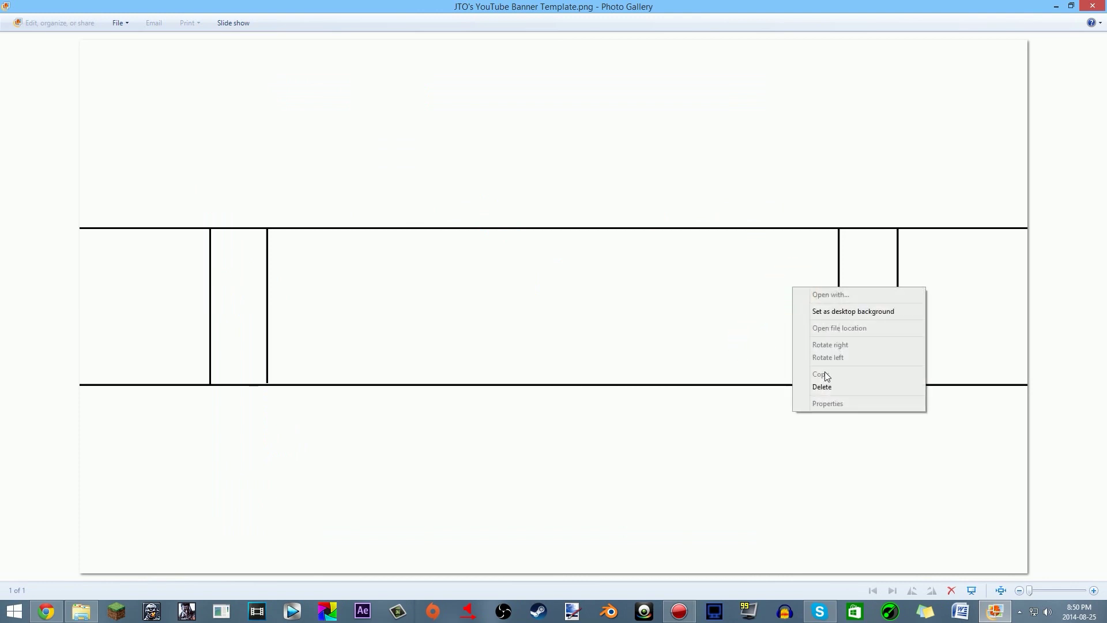
{"action": "left_click", "coordinate": [823, 373]}
{"action": "left_click", "coordinate": [1092, 5]}
Step: Open the PDN banner template from the zip in paint.net, close the zip folder window and return to the template
{"action": "double_click", "coordinate": [398, 224]}
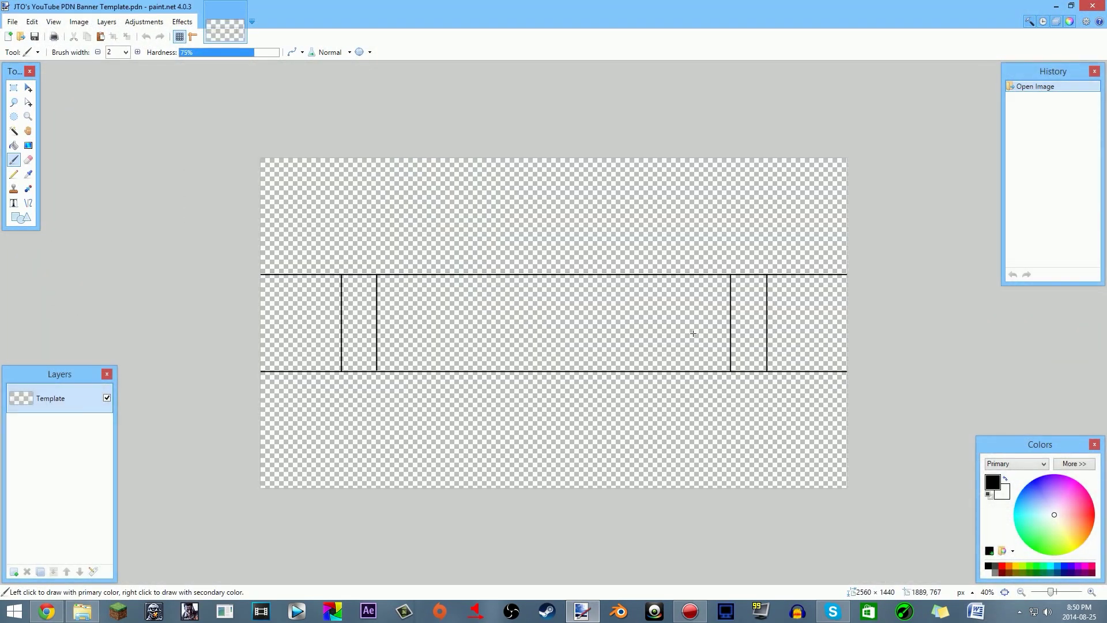
{"action": "left_click", "coordinate": [1056, 6]}
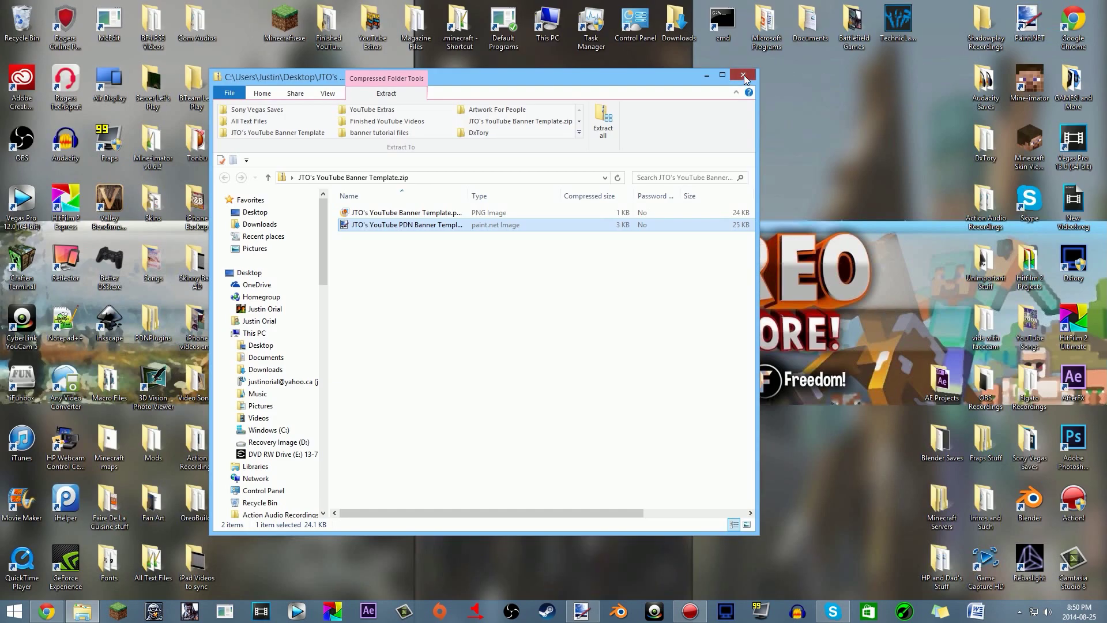
{"action": "left_click", "coordinate": [744, 79]}
{"action": "left_click", "coordinate": [582, 611]}
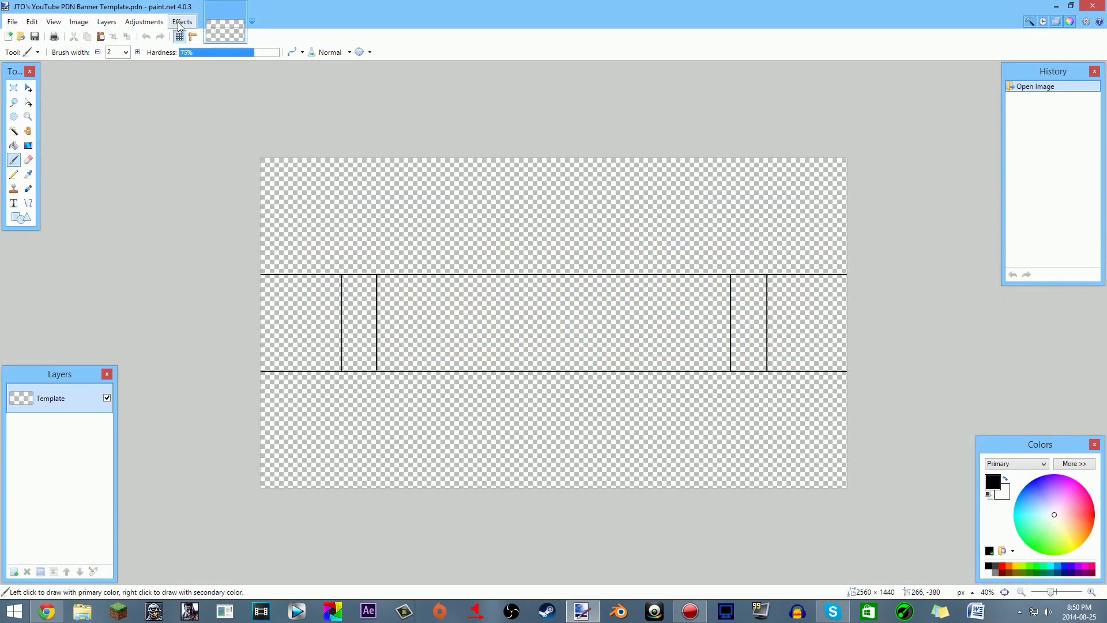
{"action": "left_click", "coordinate": [180, 23]}
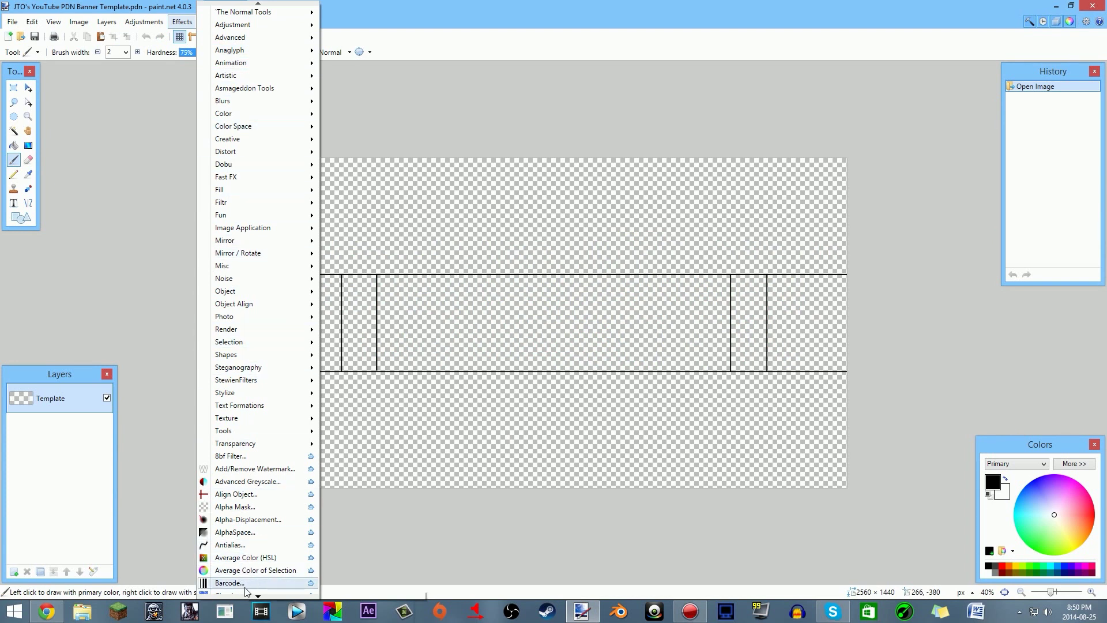
{"action": "mouse_move", "coordinate": [243, 177]}
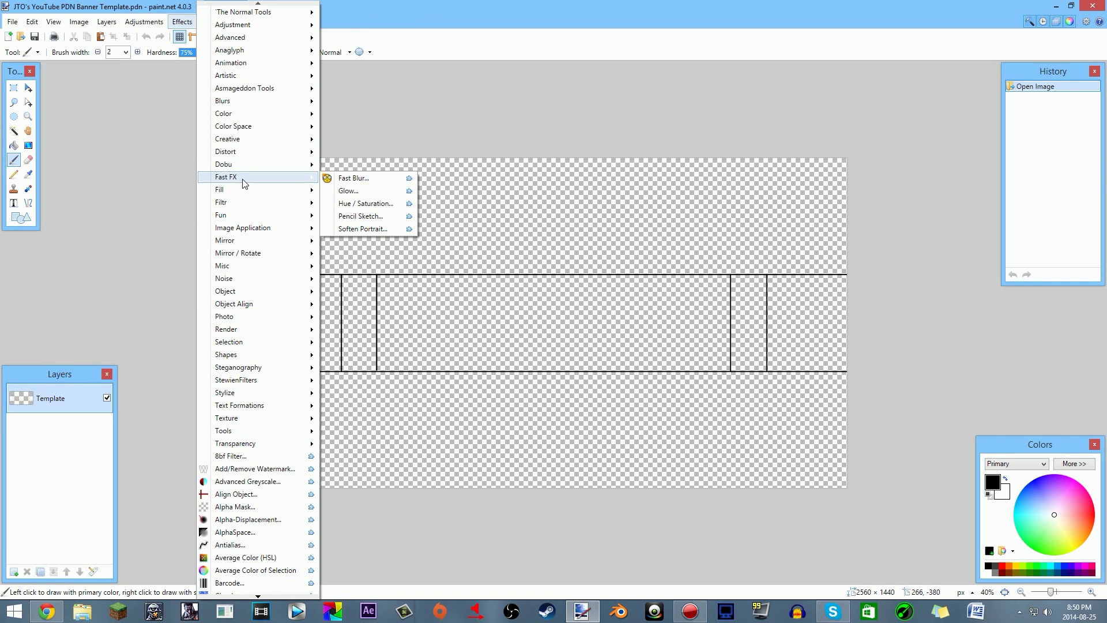
{"action": "mouse_move", "coordinate": [247, 304]}
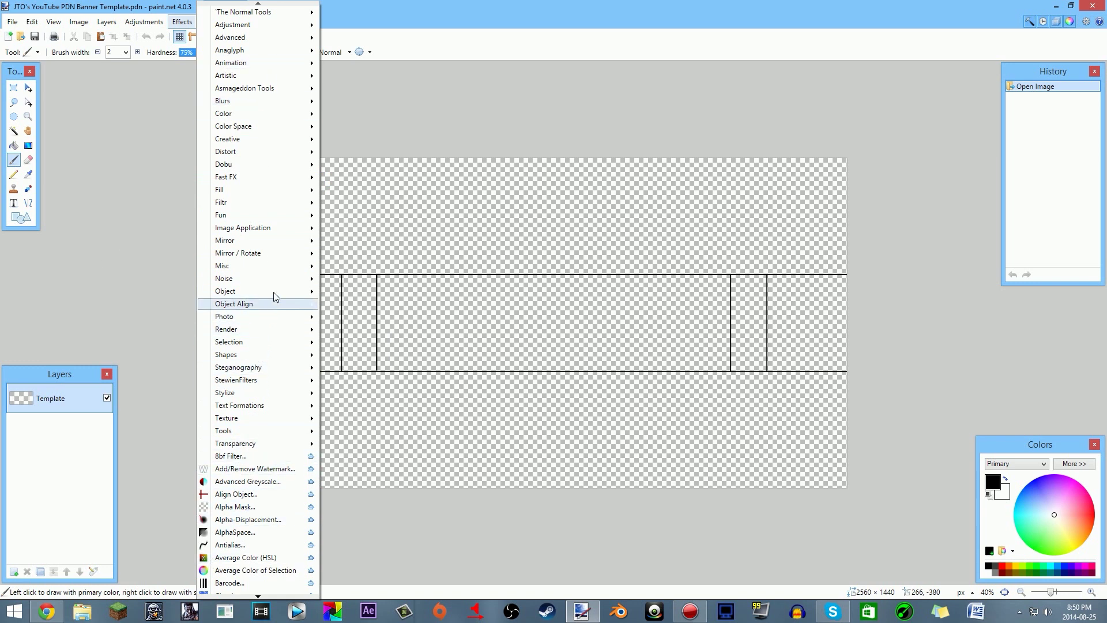
{"action": "mouse_move", "coordinate": [229, 254]}
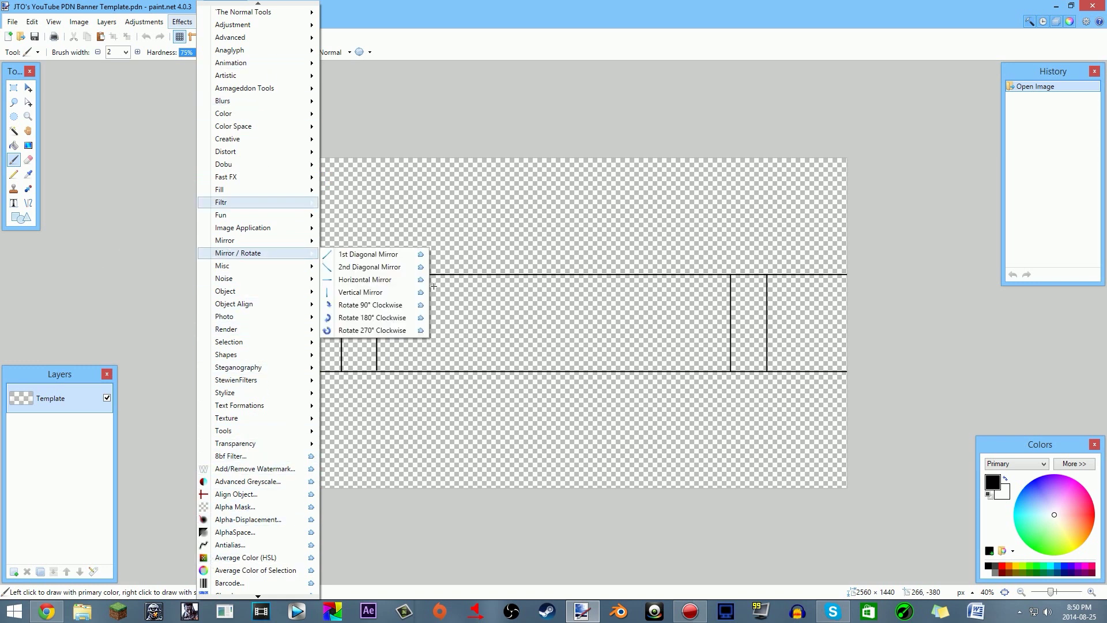
{"action": "mouse_move", "coordinate": [222, 202]}
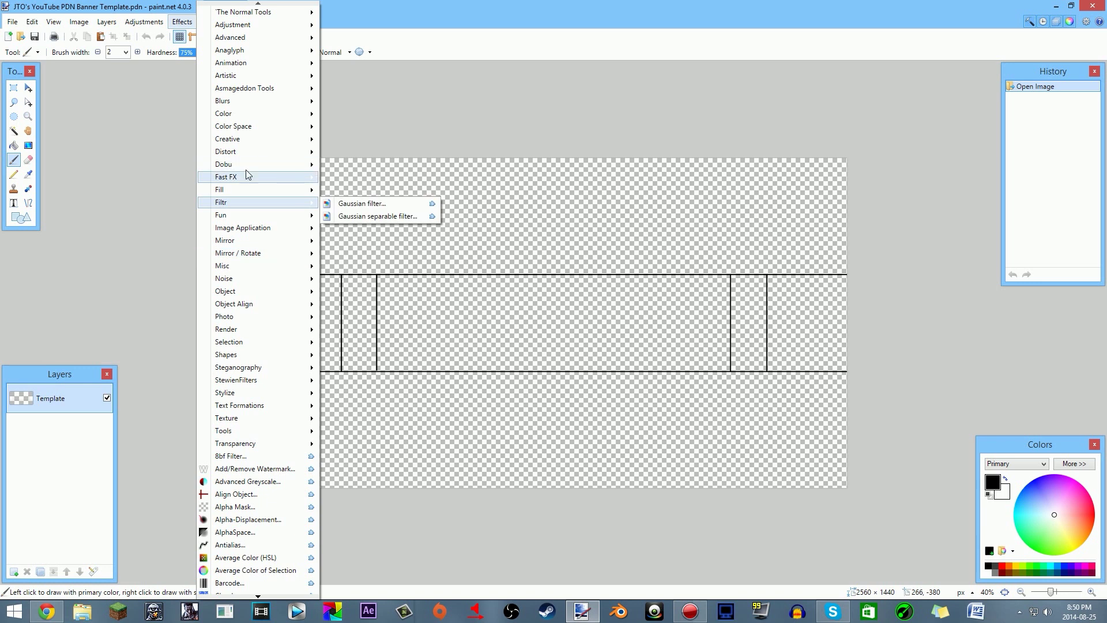
{"action": "left_click", "coordinate": [116, 180]}
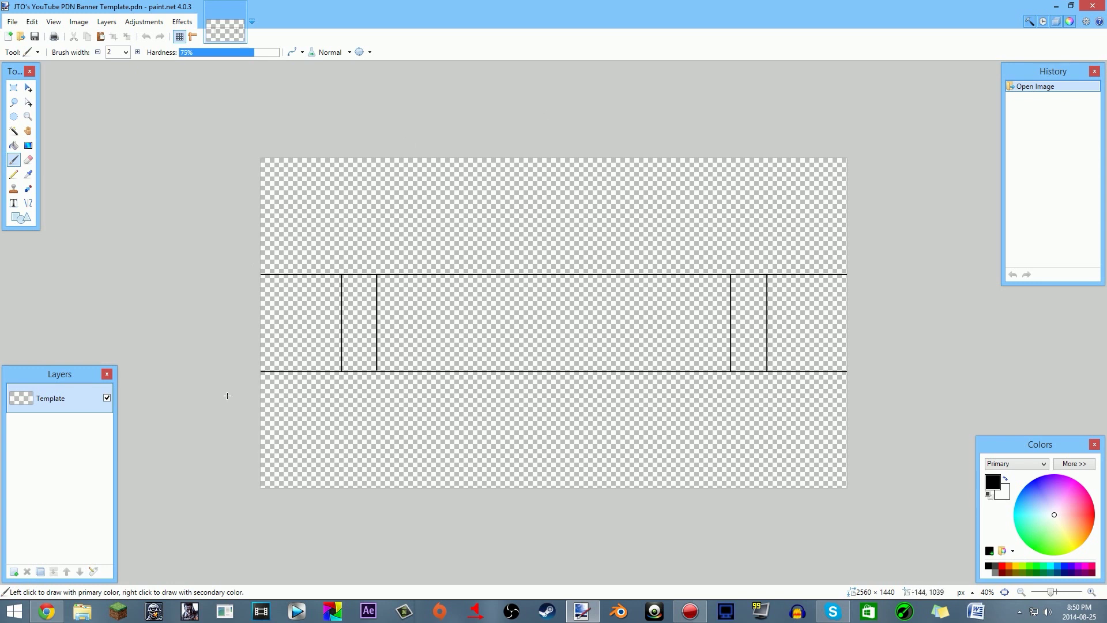
Step: Add a new layer beneath the Template layer and name it Background
{"action": "left_click", "coordinate": [14, 572]}
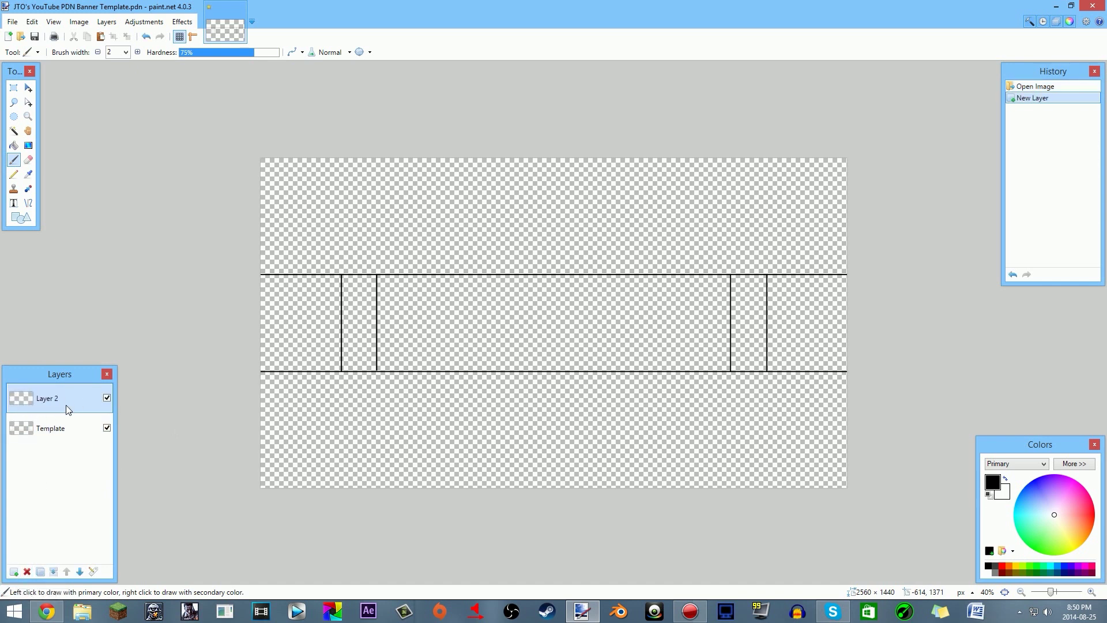
{"action": "left_click", "coordinate": [79, 571]}
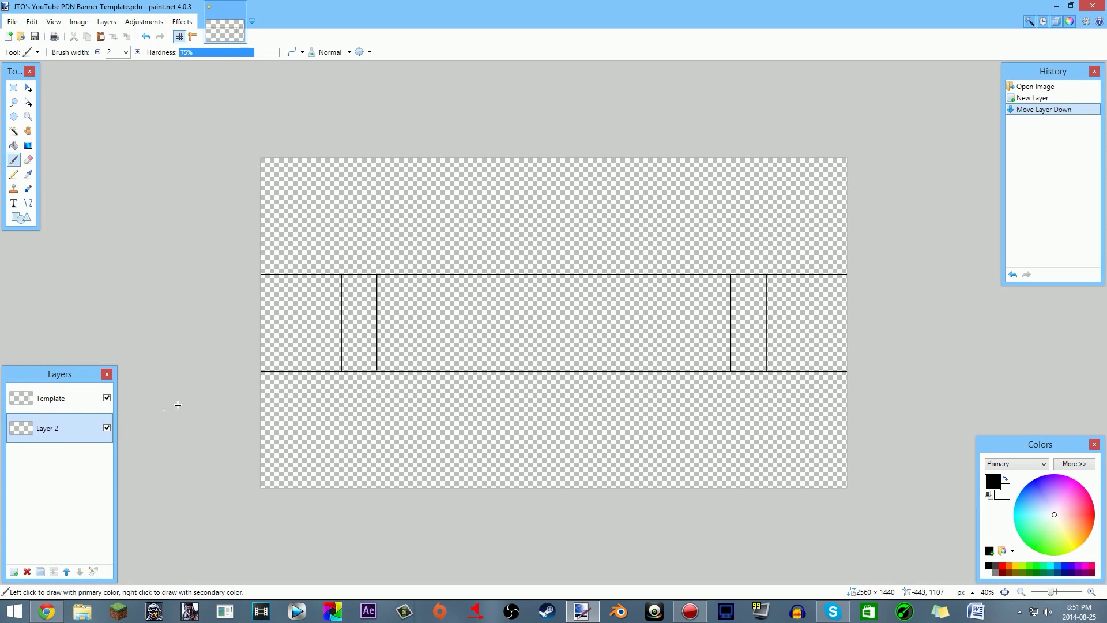
{"action": "double_click", "coordinate": [72, 439]}
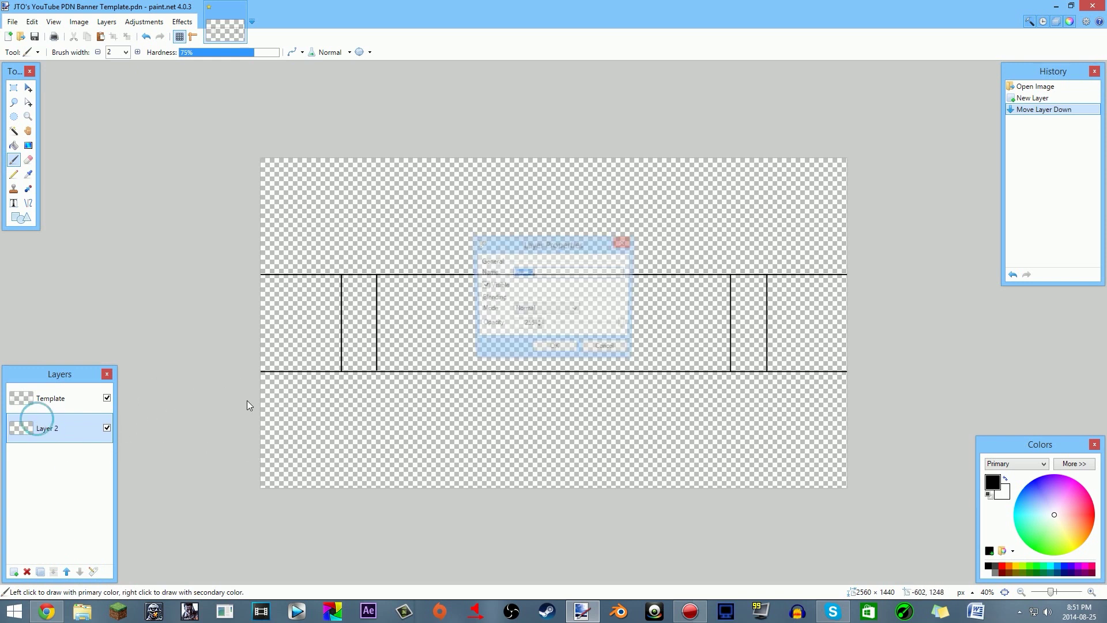
{"action": "type", "text": "Background"}
{"action": "key", "text": "Return"}
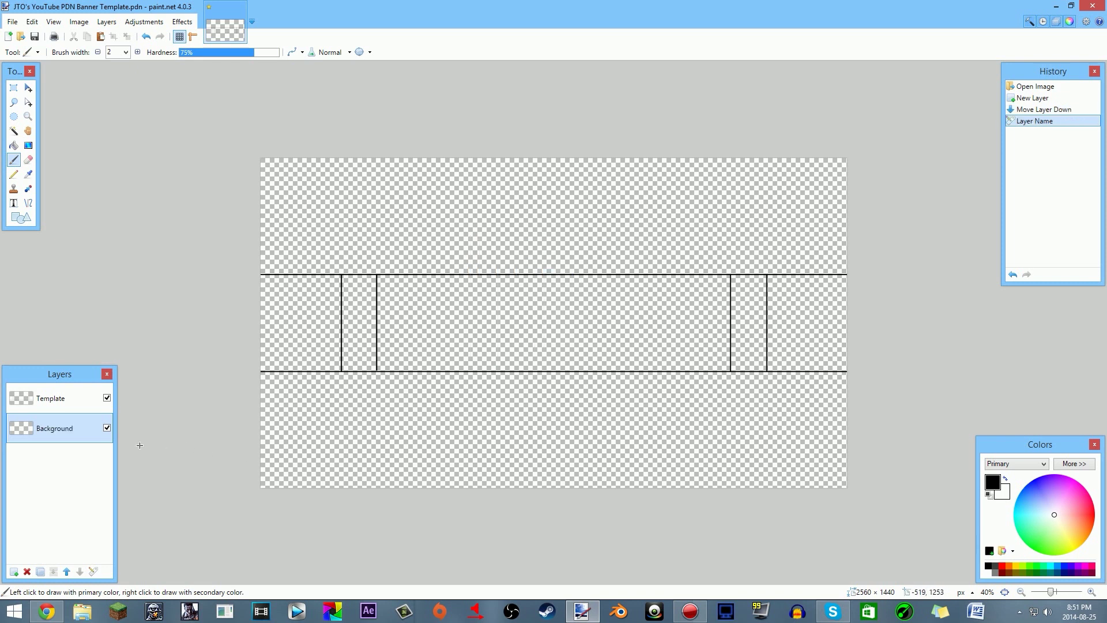
Step: Switch to Chrome and open the Sunset wallpaper from the Nova Skin wallpaper gallery
{"action": "left_click", "coordinate": [46, 614]}
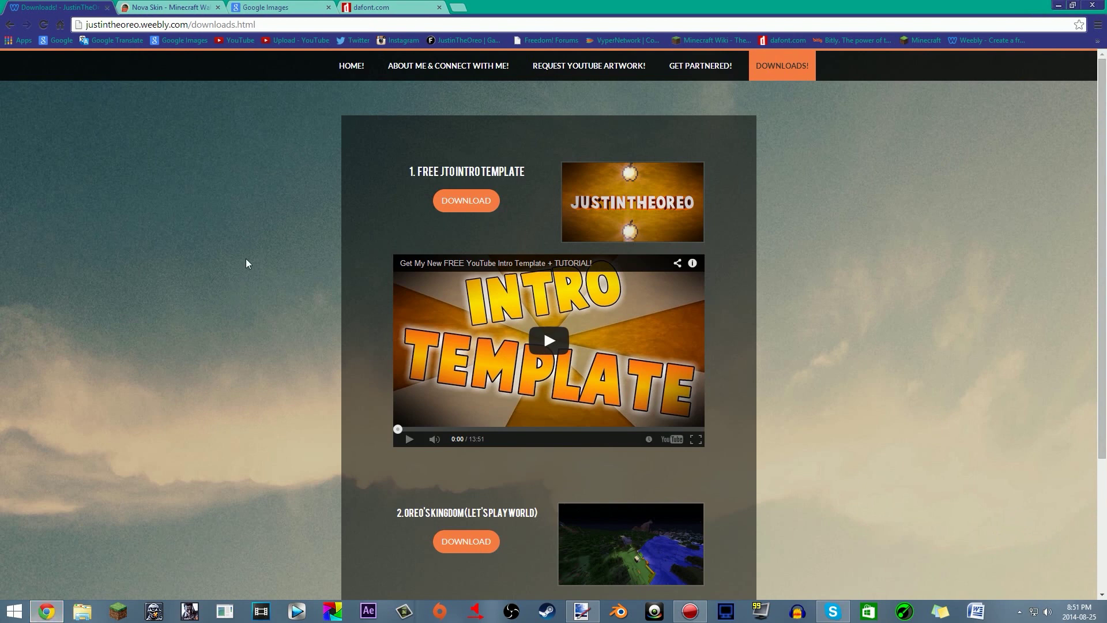
{"action": "left_click", "coordinate": [168, 7]}
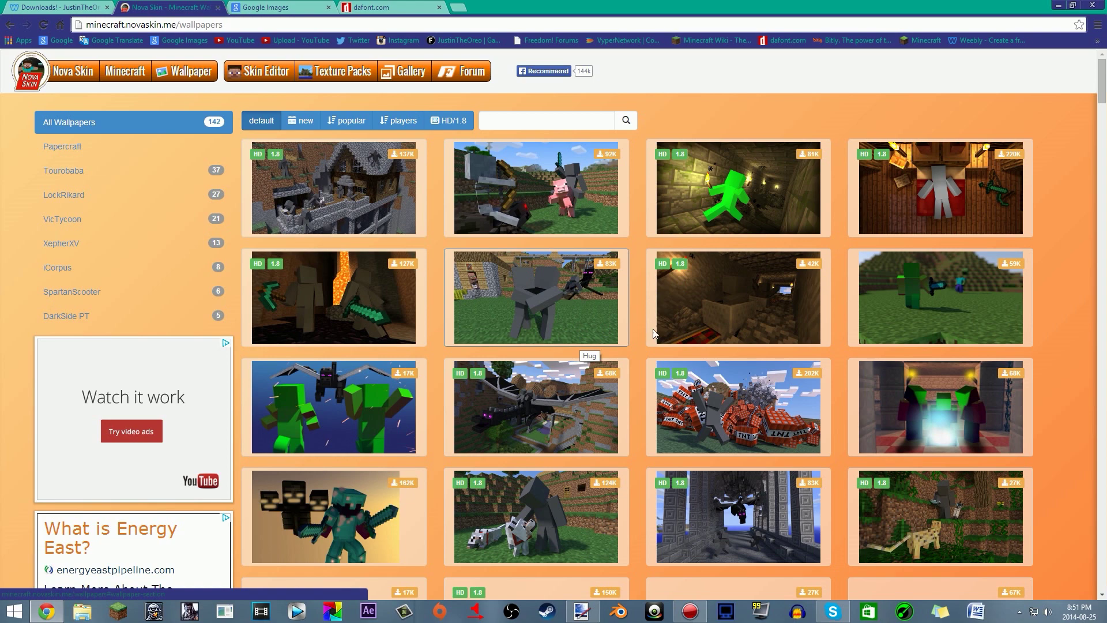
{"action": "scroll", "coordinate": [633, 322], "scroll_direction": "down", "scroll_amount": 5}
{"action": "scroll", "coordinate": [1047, 341], "scroll_direction": "down", "scroll_amount": 5}
{"action": "scroll", "coordinate": [1047, 339], "scroll_direction": "down", "scroll_amount": 12}
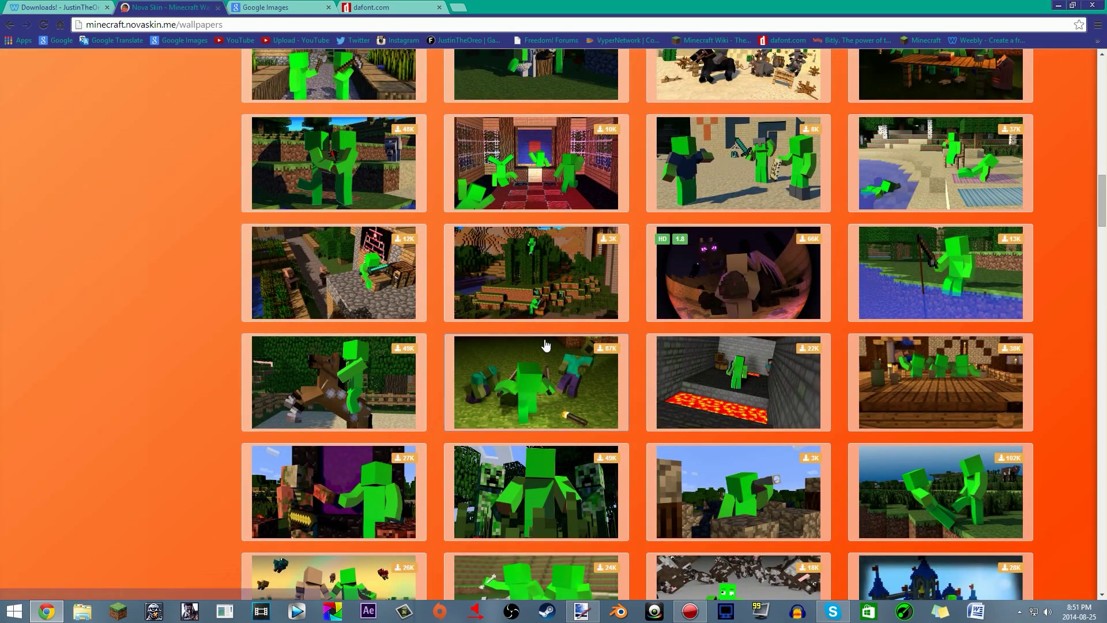
{"action": "scroll", "coordinate": [592, 284], "scroll_direction": "down", "scroll_amount": 3}
{"action": "scroll", "coordinate": [592, 283], "scroll_direction": "down", "scroll_amount": 4}
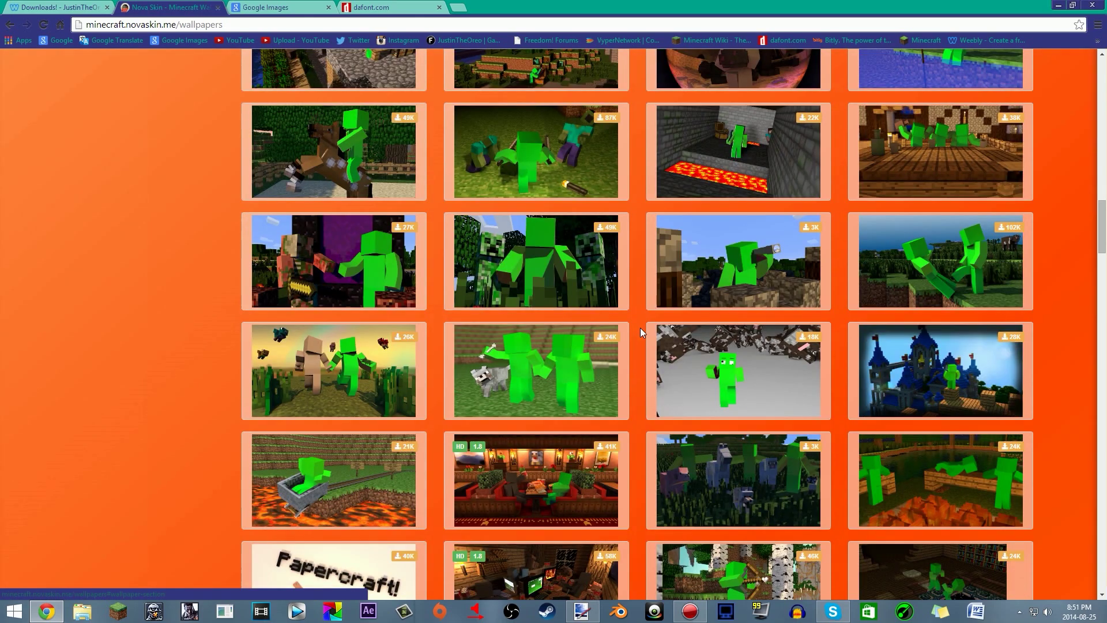
{"action": "scroll", "coordinate": [775, 424], "scroll_direction": "down", "scroll_amount": 10}
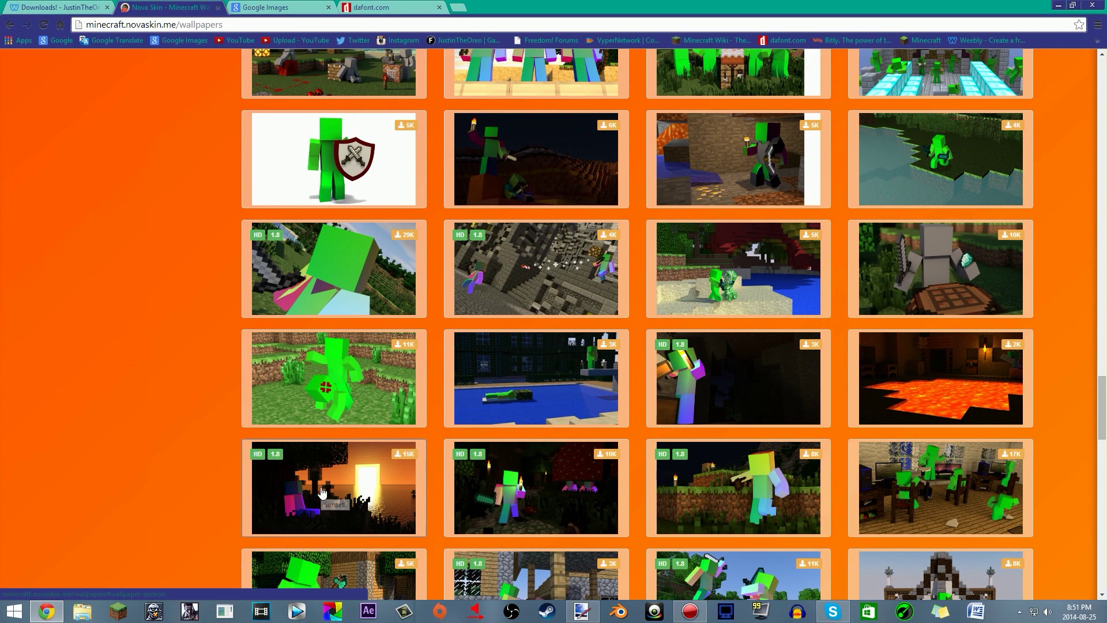
{"action": "left_click", "coordinate": [322, 492]}
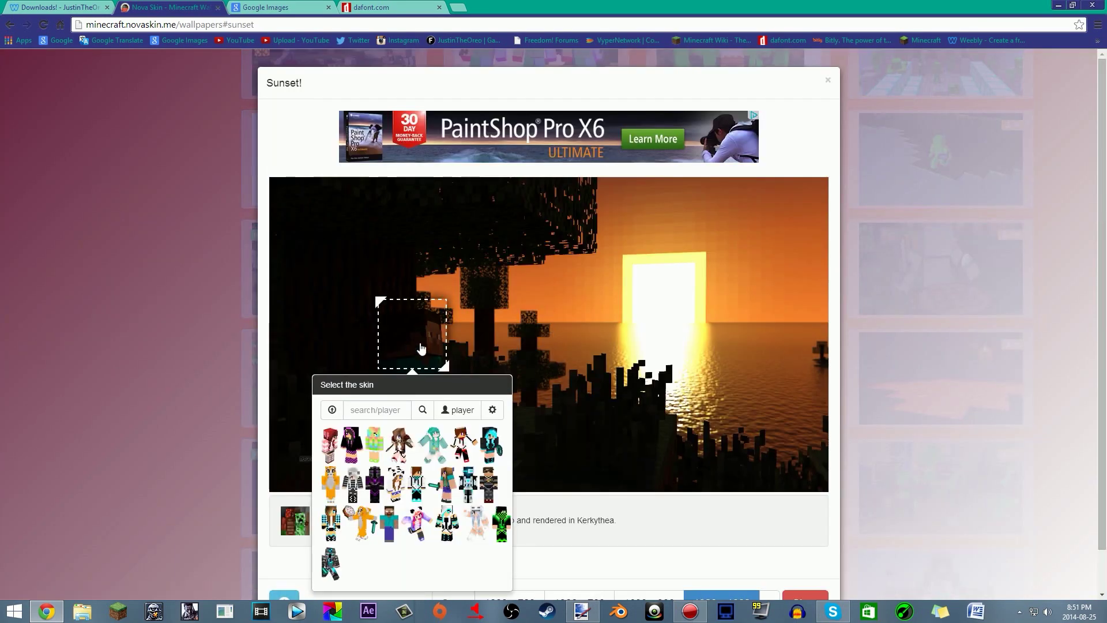
Step: Apply the player's own skin to the character in the Sunset wallpaper by entering their player username
{"action": "left_click", "coordinate": [395, 414]}
{"action": "type", "text": "justinorial"}
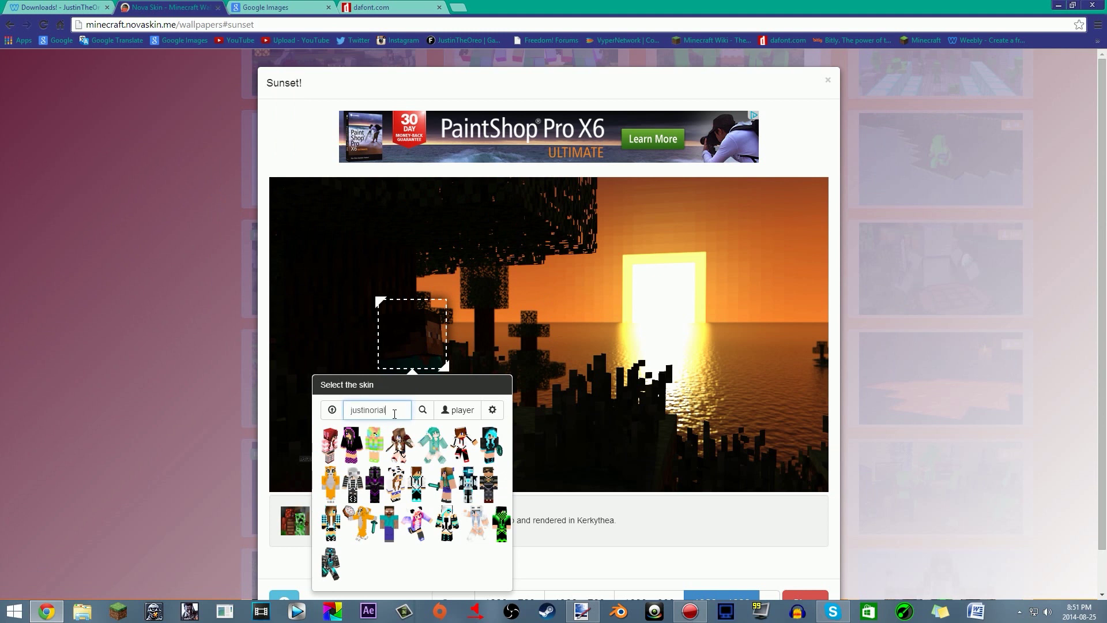
{"action": "left_click", "coordinate": [457, 410]}
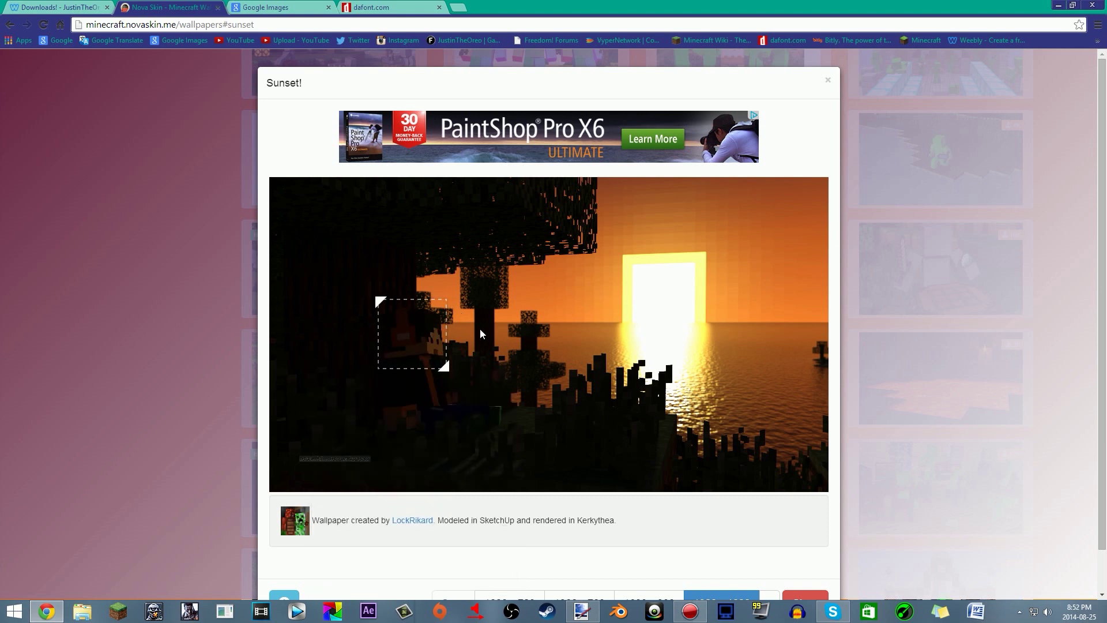
{"action": "scroll", "coordinate": [656, 447], "scroll_direction": "down", "scroll_amount": 1}
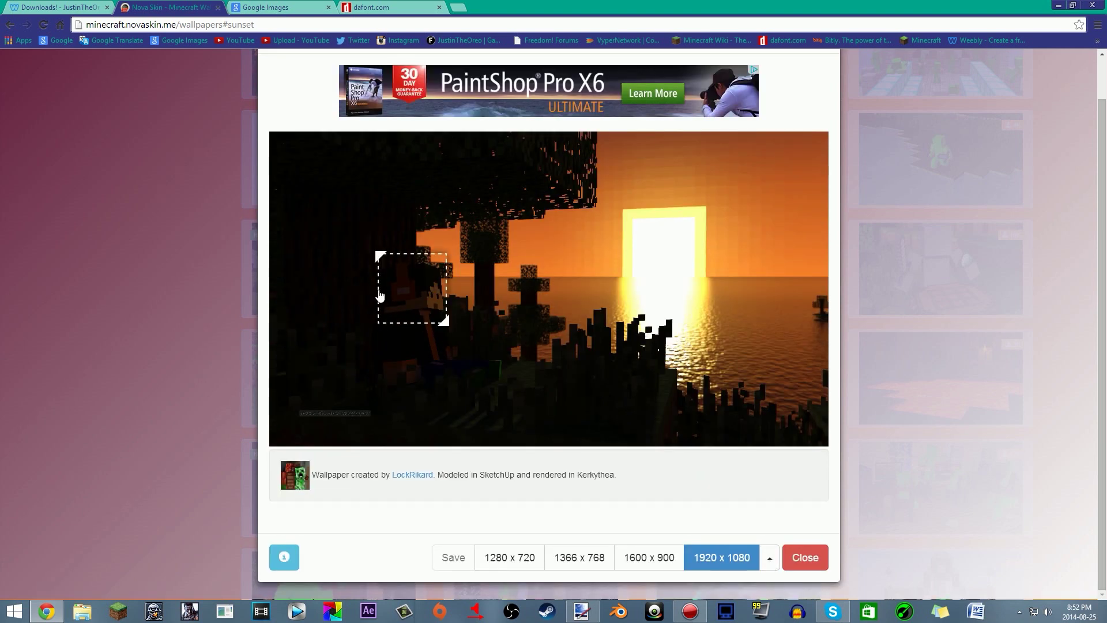
Step: Show the wallpaper's additional download sizes and check the banner template's canvas width and height in paint.net
{"action": "left_click", "coordinate": [771, 564]}
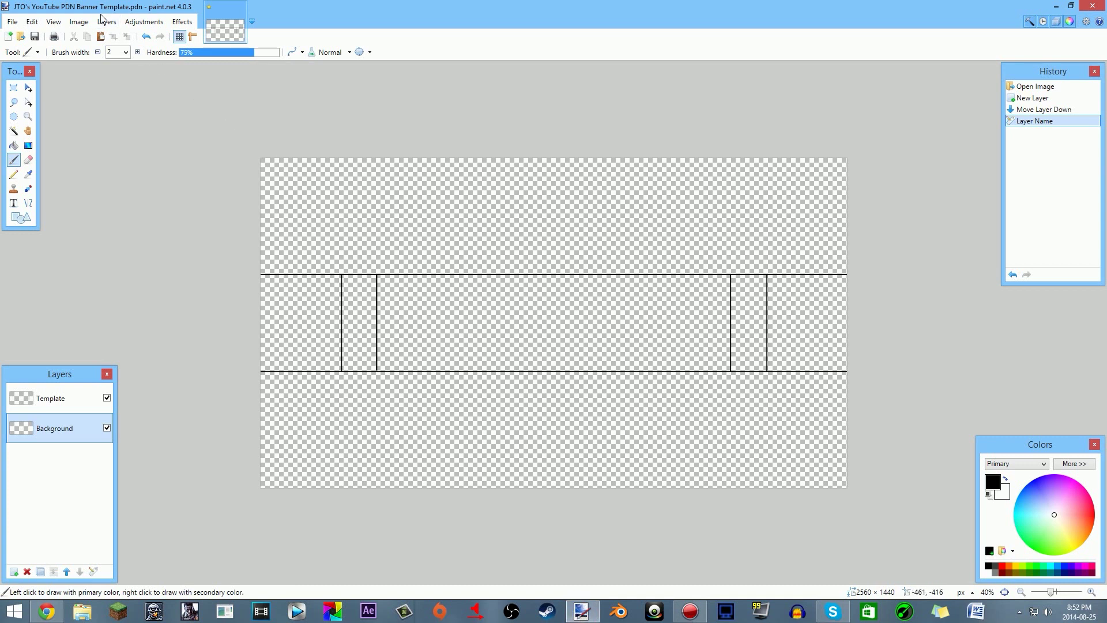
{"action": "left_click", "coordinate": [81, 23]}
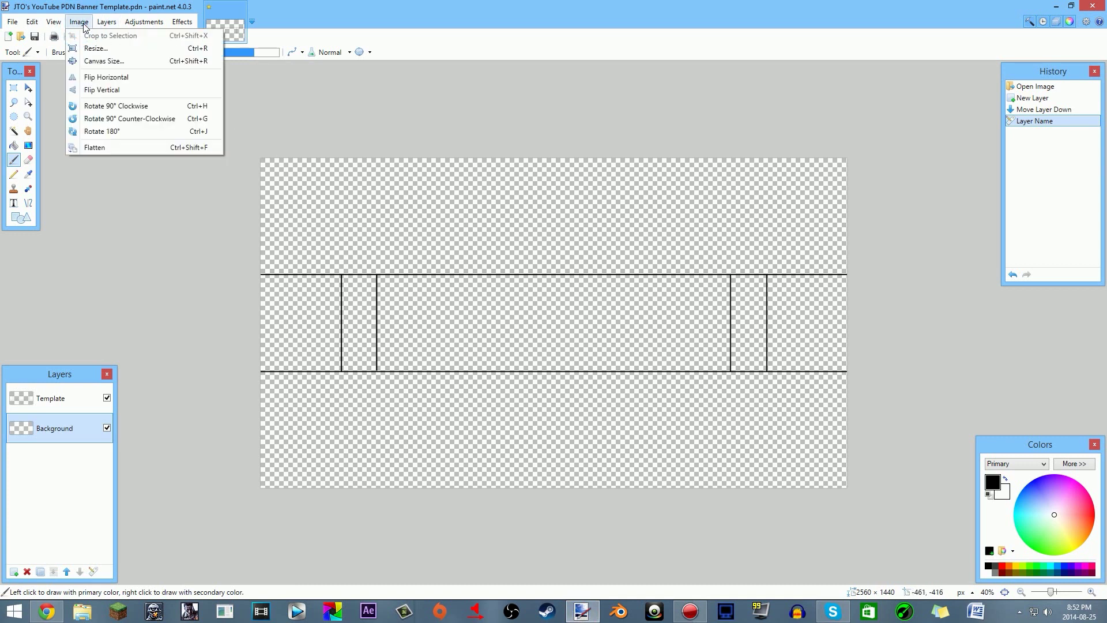
{"action": "left_click", "coordinate": [121, 62]}
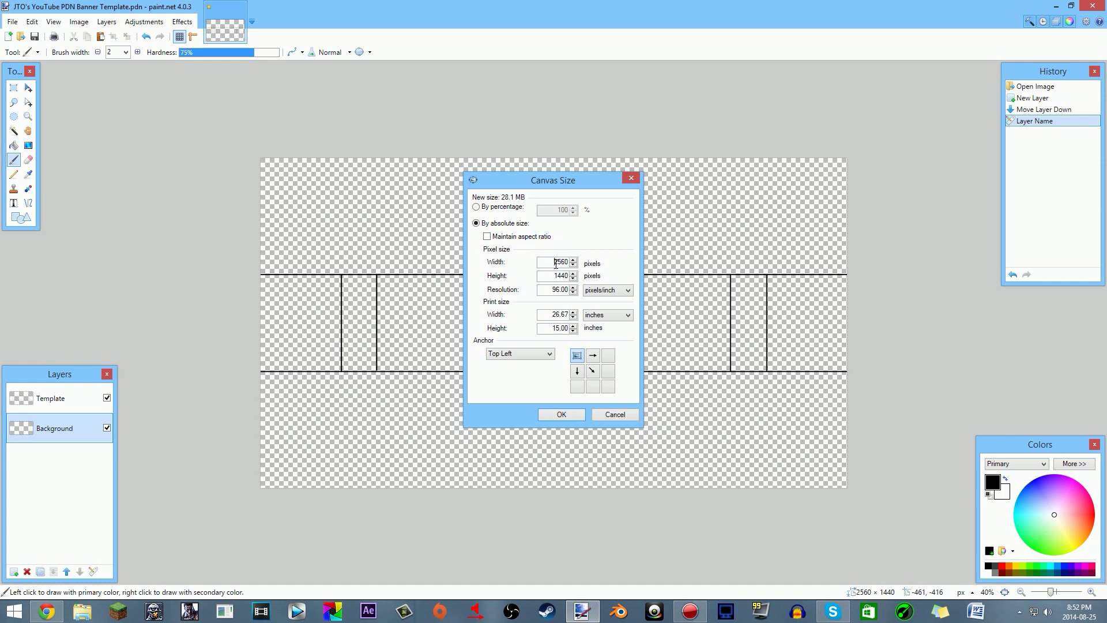
{"action": "key", "text": "Tab"}
{"action": "double_click", "coordinate": [546, 263]}
{"action": "double_click", "coordinate": [548, 277]}
{"action": "left_click", "coordinate": [563, 415]}
Step: Switch back to Chrome and open the YouTube channel page in a new tab to examine its banner
{"action": "left_click", "coordinate": [46, 612]}
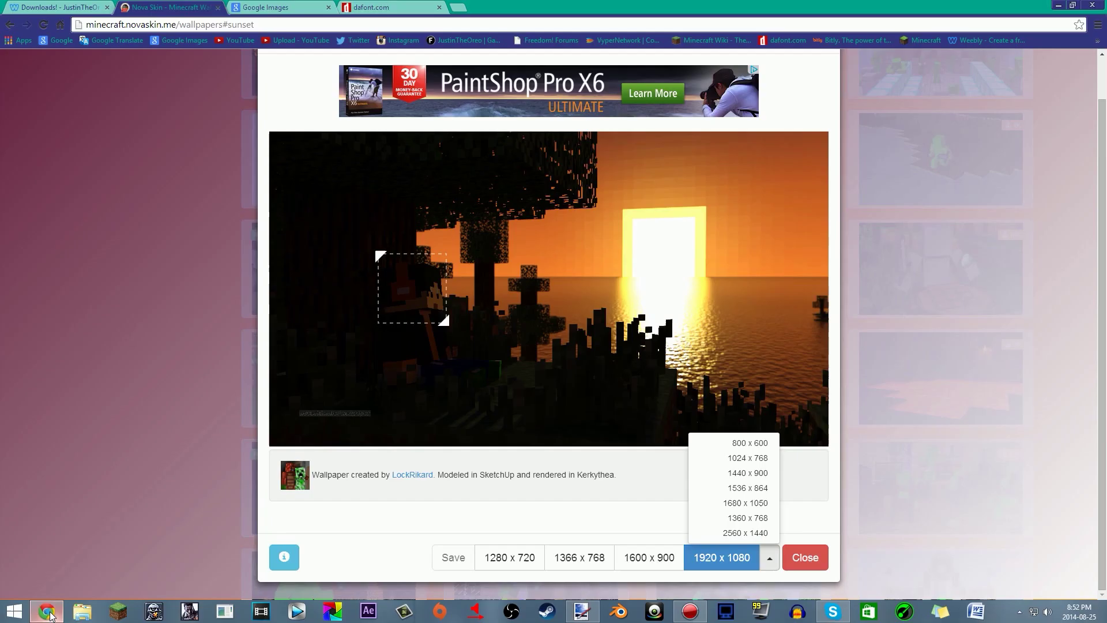
{"action": "left_click", "coordinate": [456, 11]}
{"action": "left_click", "coordinate": [699, 211]}
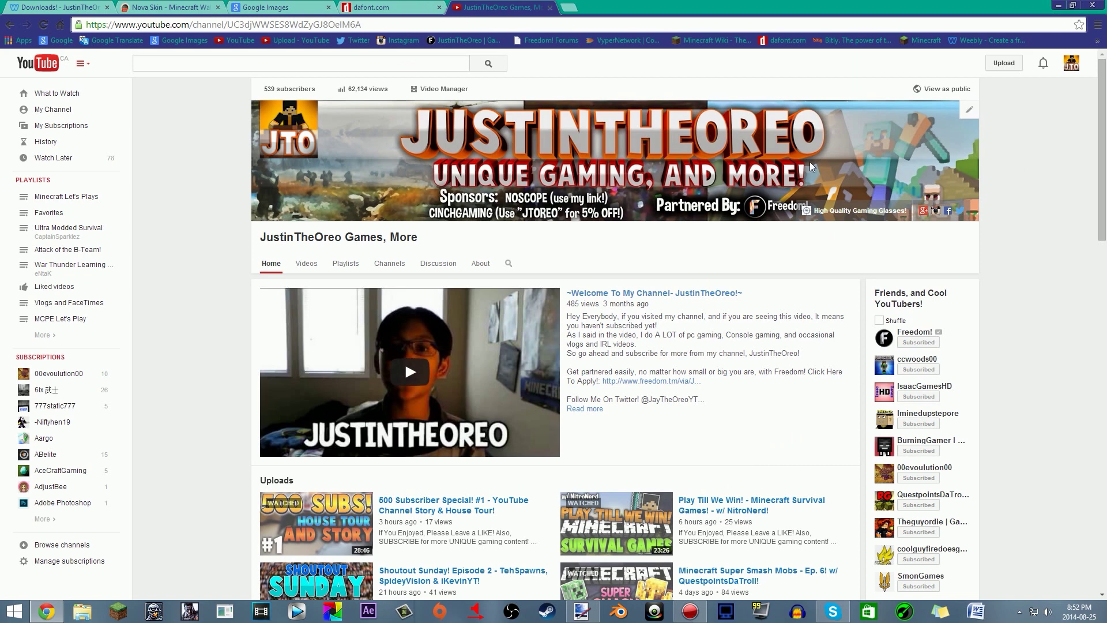
Step: Browse the example banners in the Artwork For People folder inside YouTube Extras, and close the viewer and folder
{"action": "left_click", "coordinate": [1059, 7]}
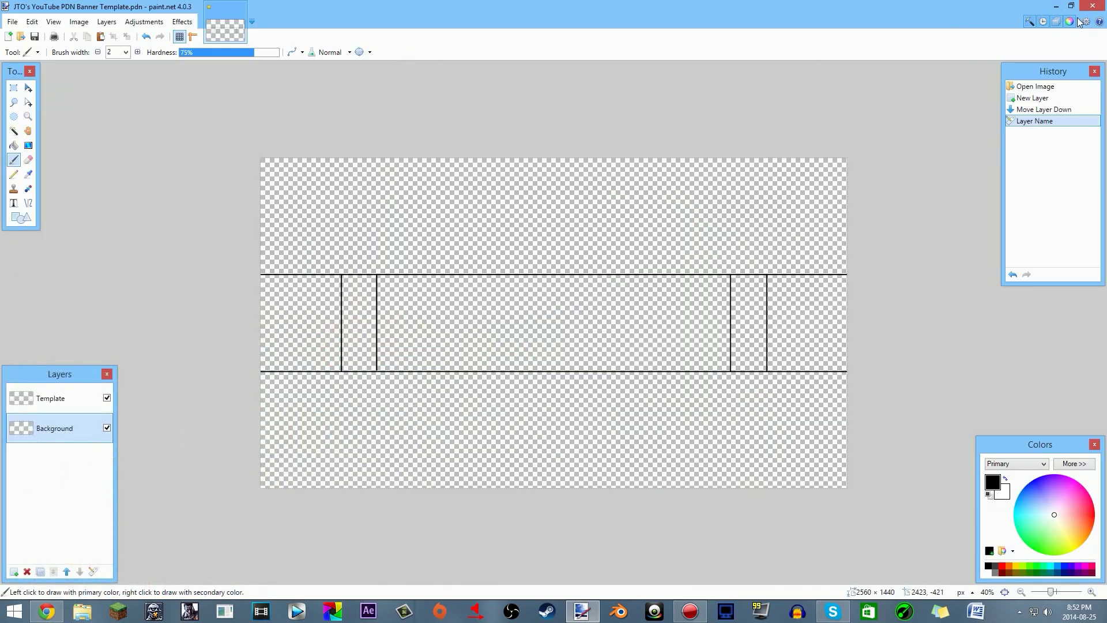
{"action": "left_click", "coordinate": [1058, 7]}
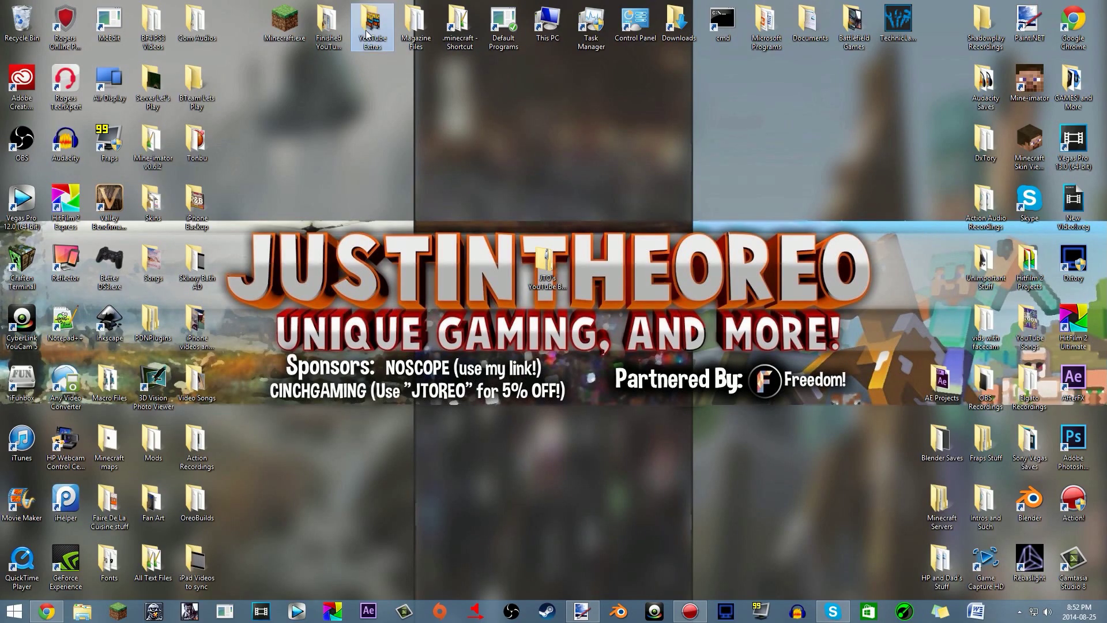
{"action": "double_click", "coordinate": [366, 34]}
{"action": "double_click", "coordinate": [536, 247]}
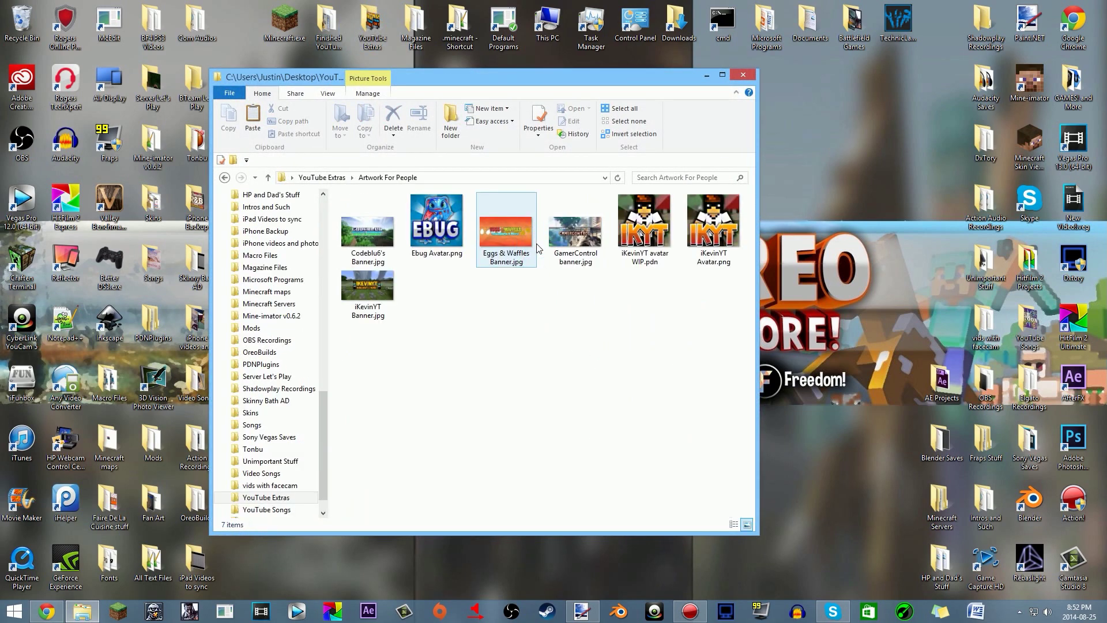
{"action": "double_click", "coordinate": [377, 235]}
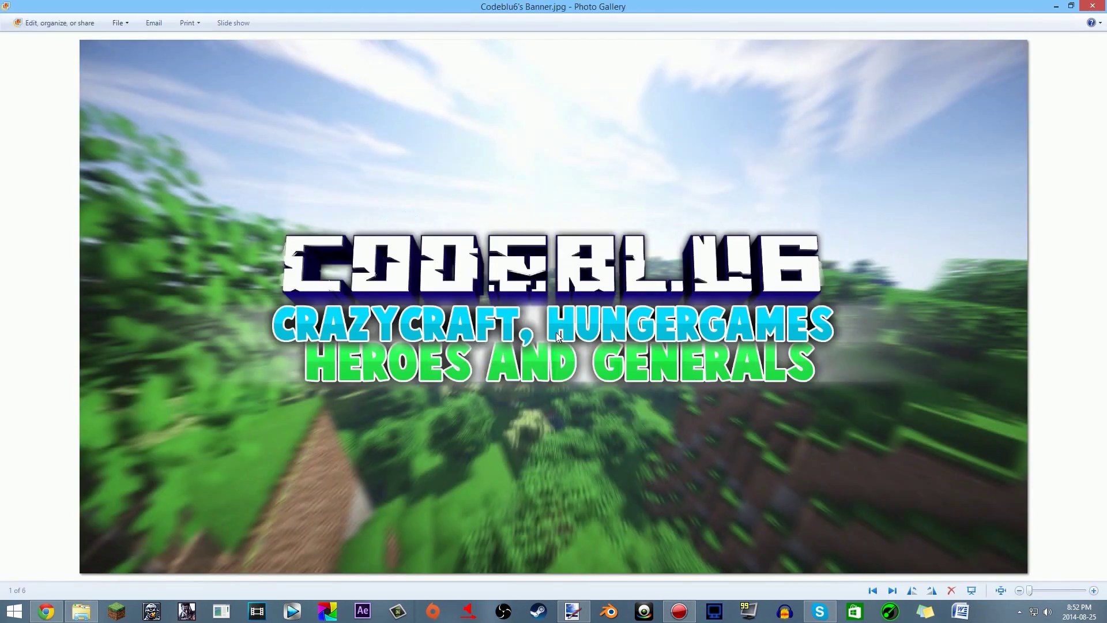
{"action": "left_click", "coordinate": [893, 591]}
{"action": "left_click", "coordinate": [893, 590]}
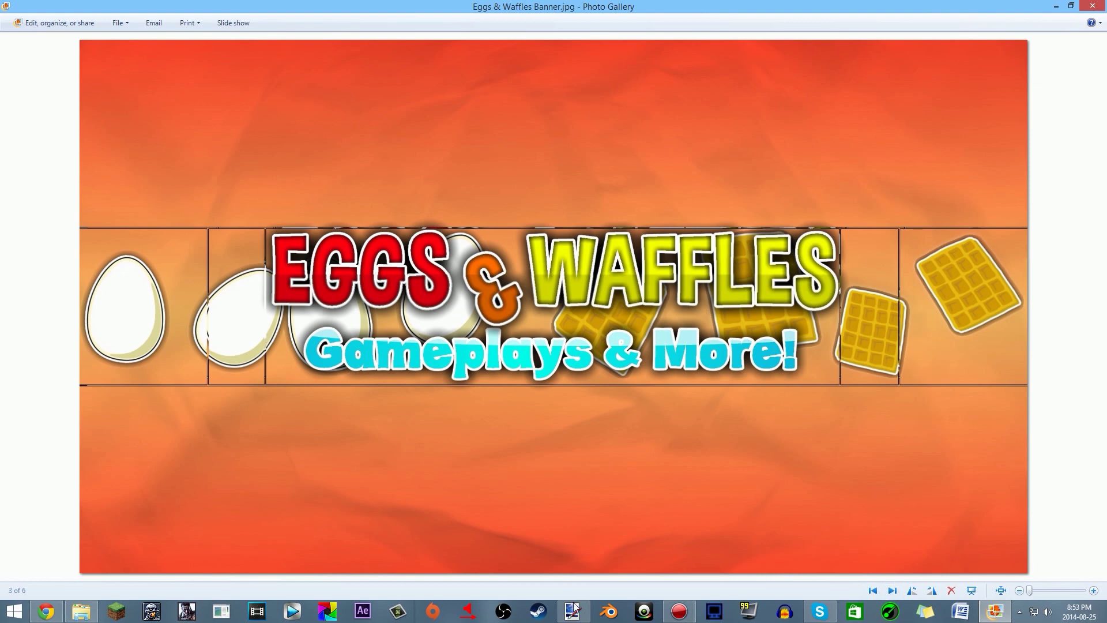
{"action": "left_click", "coordinate": [893, 591]}
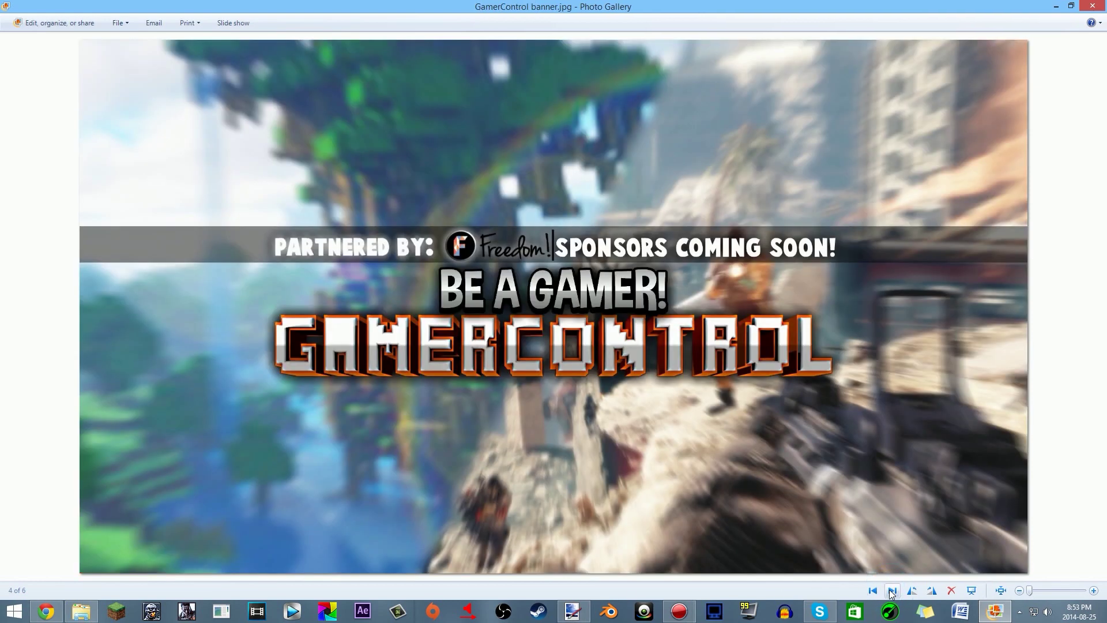
{"action": "left_click", "coordinate": [893, 590]}
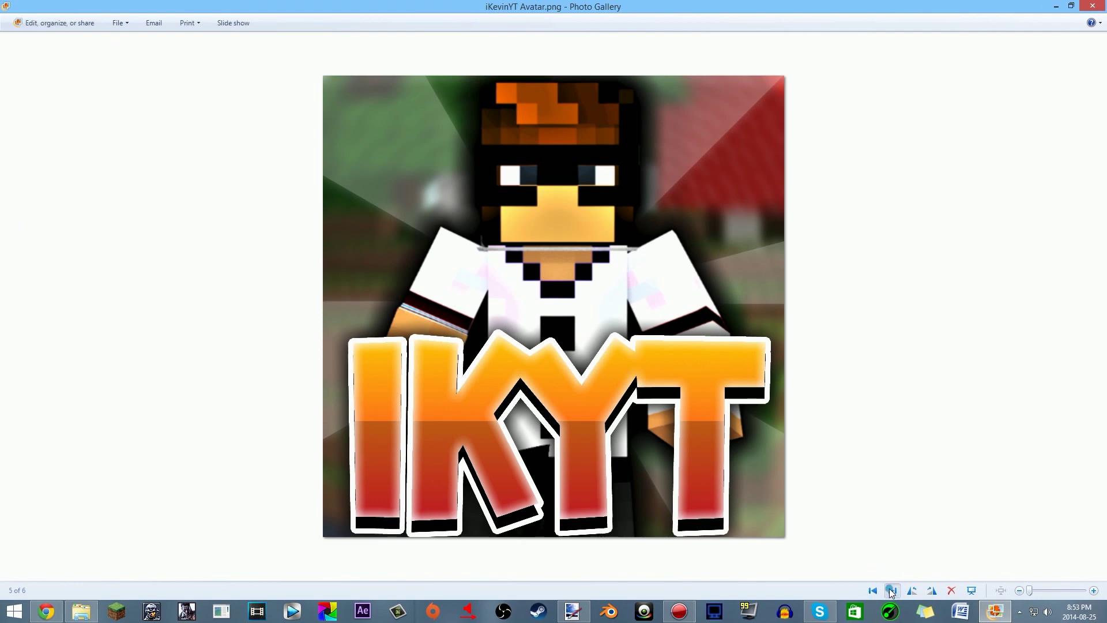
{"action": "left_click", "coordinate": [892, 591]}
{"action": "left_click", "coordinate": [1093, 6]}
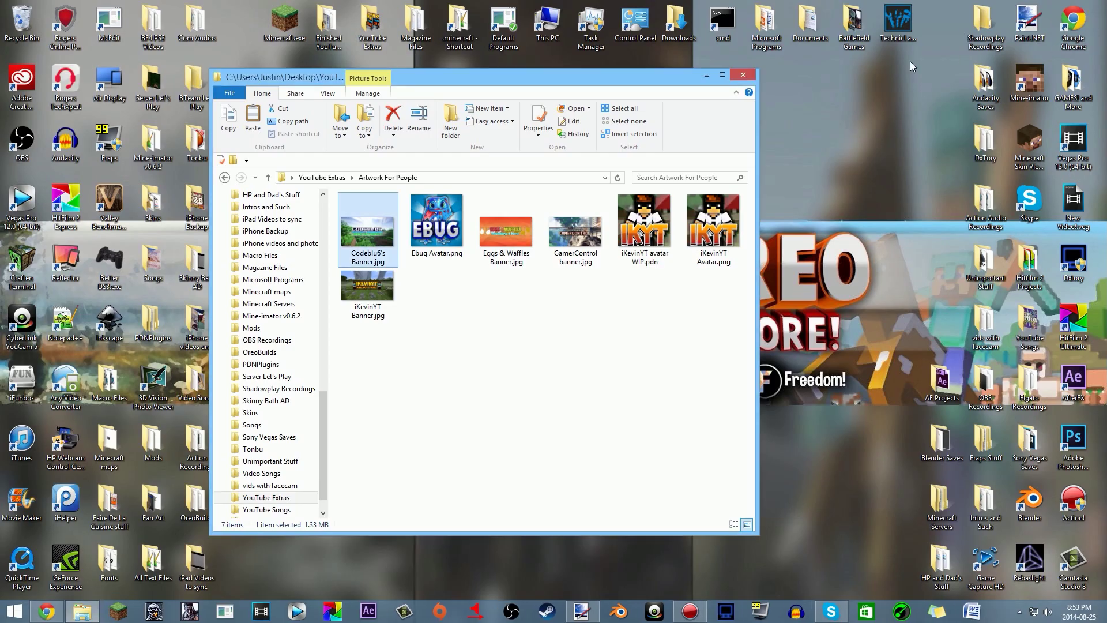
{"action": "left_click", "coordinate": [748, 73]}
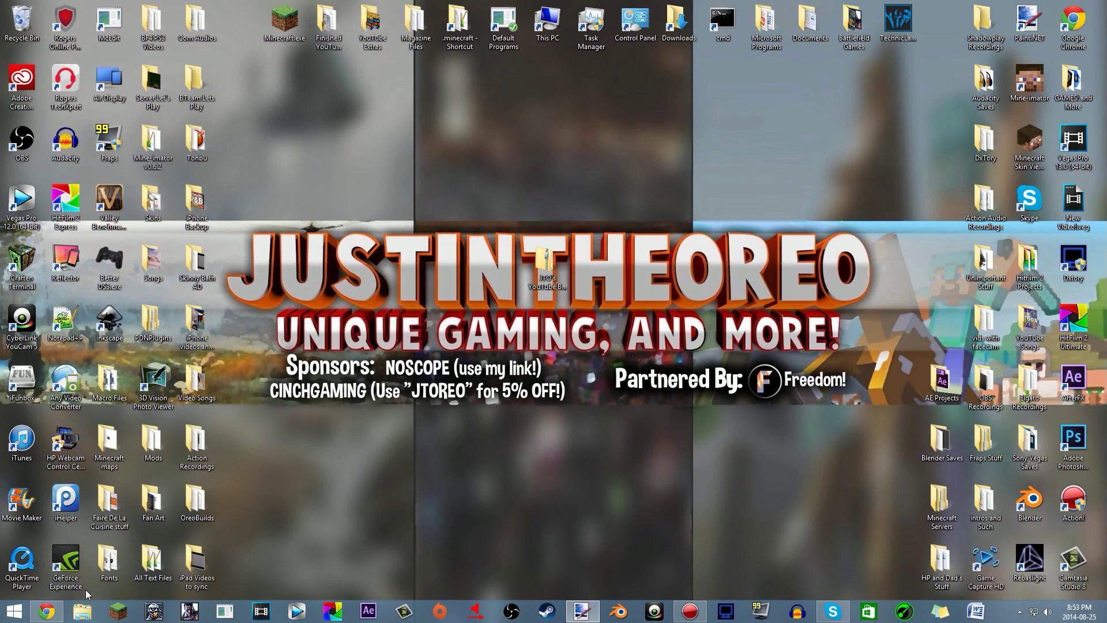
Step: Return to the Nova Skin wallpaper in Chrome, generate it at 2560 x 1440 and try to download it as a JPG
{"action": "left_click", "coordinate": [582, 611]}
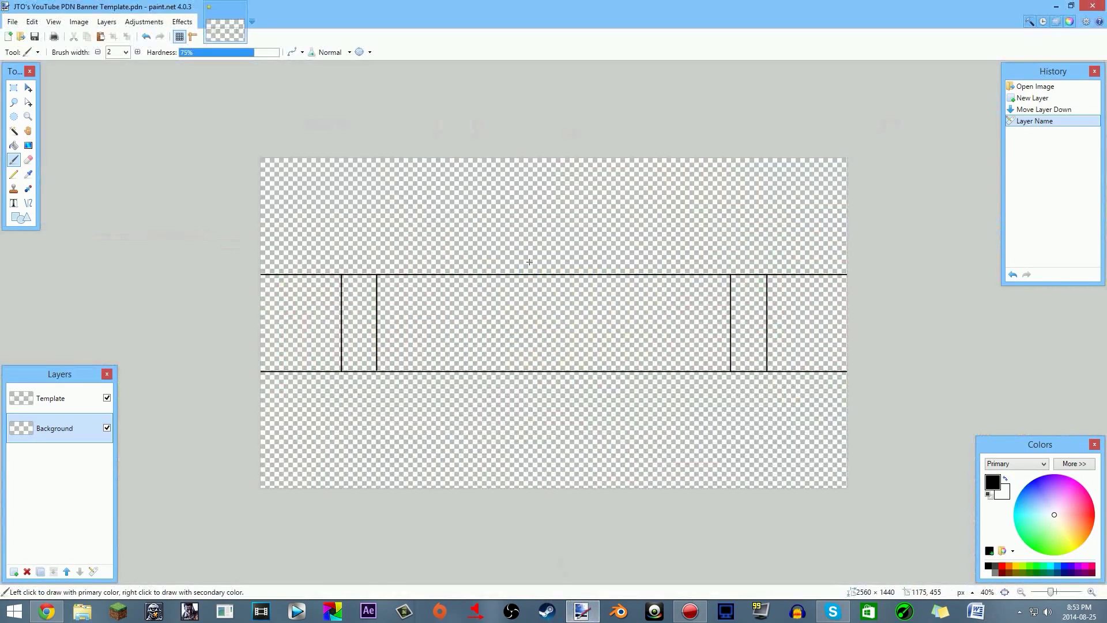
{"action": "left_click", "coordinate": [47, 611]}
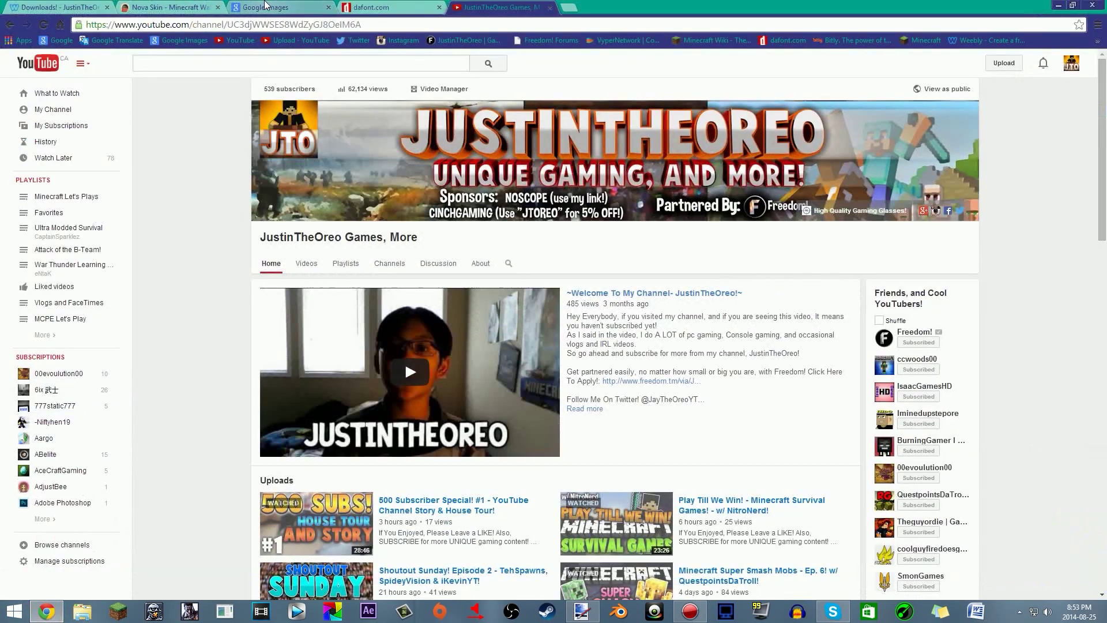
{"action": "left_click", "coordinate": [173, 8]}
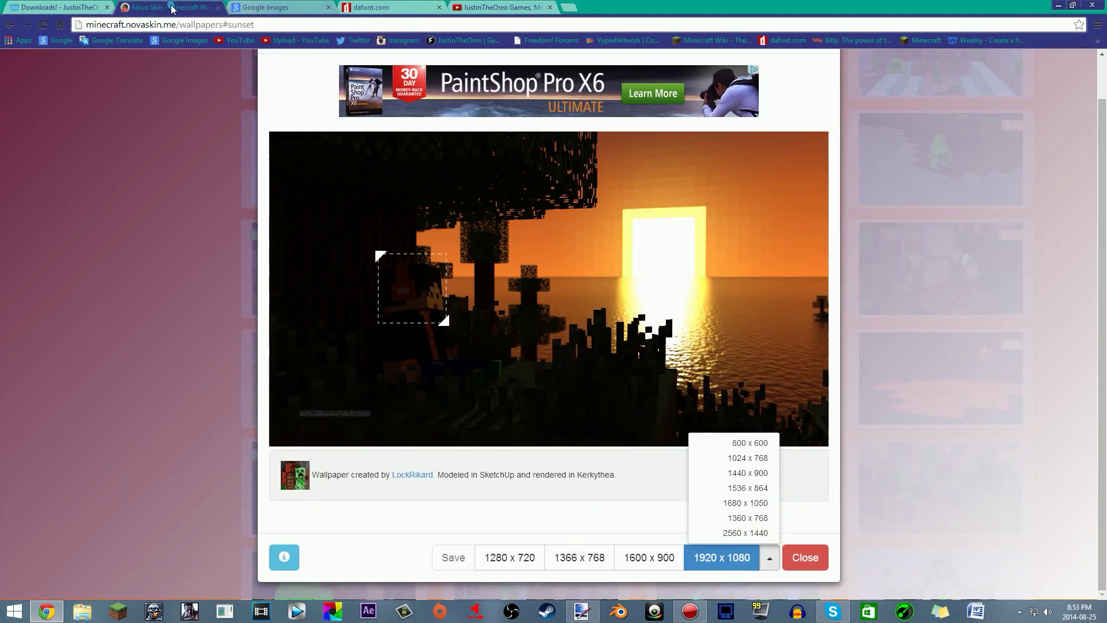
{"action": "left_click", "coordinate": [747, 533]}
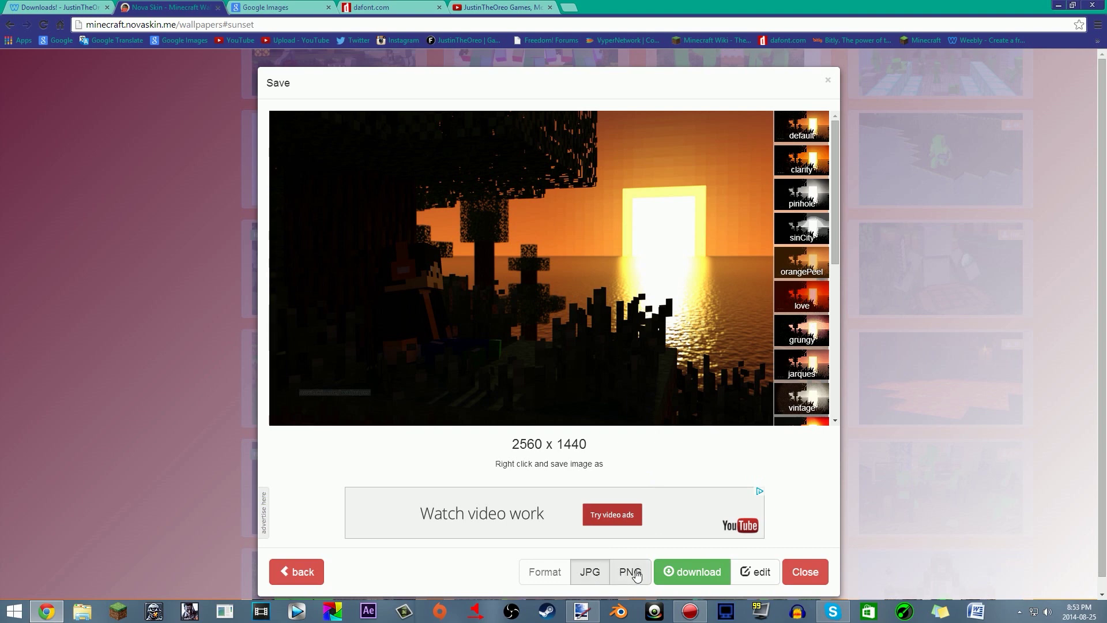
{"action": "left_click", "coordinate": [661, 574]}
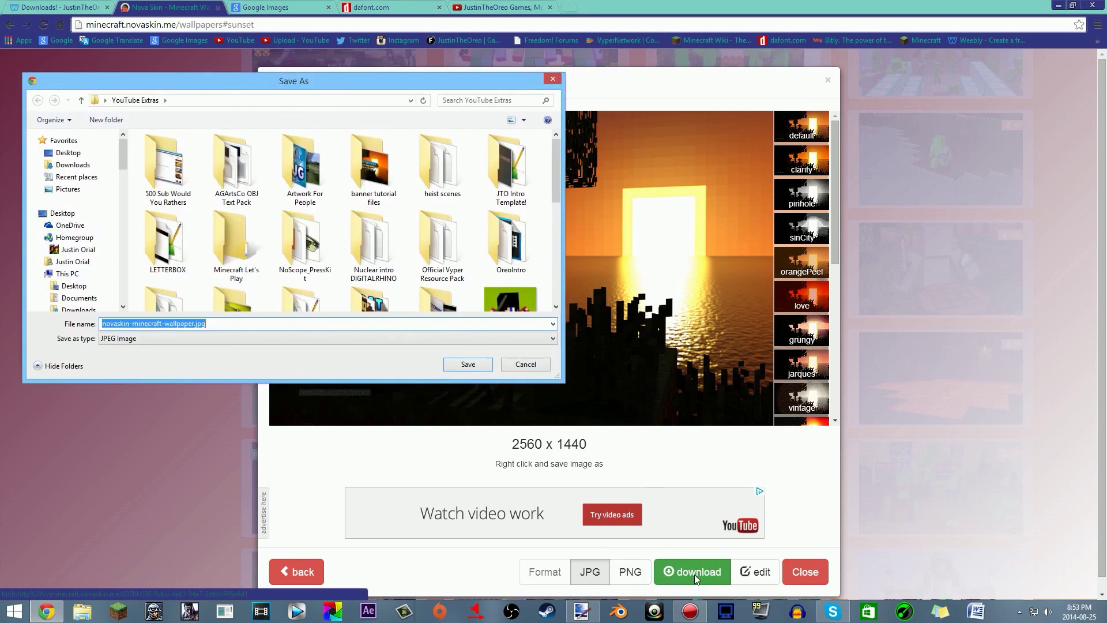
{"action": "left_click", "coordinate": [525, 365]}
Step: Copy the saved HD MC Wallpaper image from the YouTube Extras folder, and close the viewer and folder
{"action": "left_click", "coordinate": [1056, 5]}
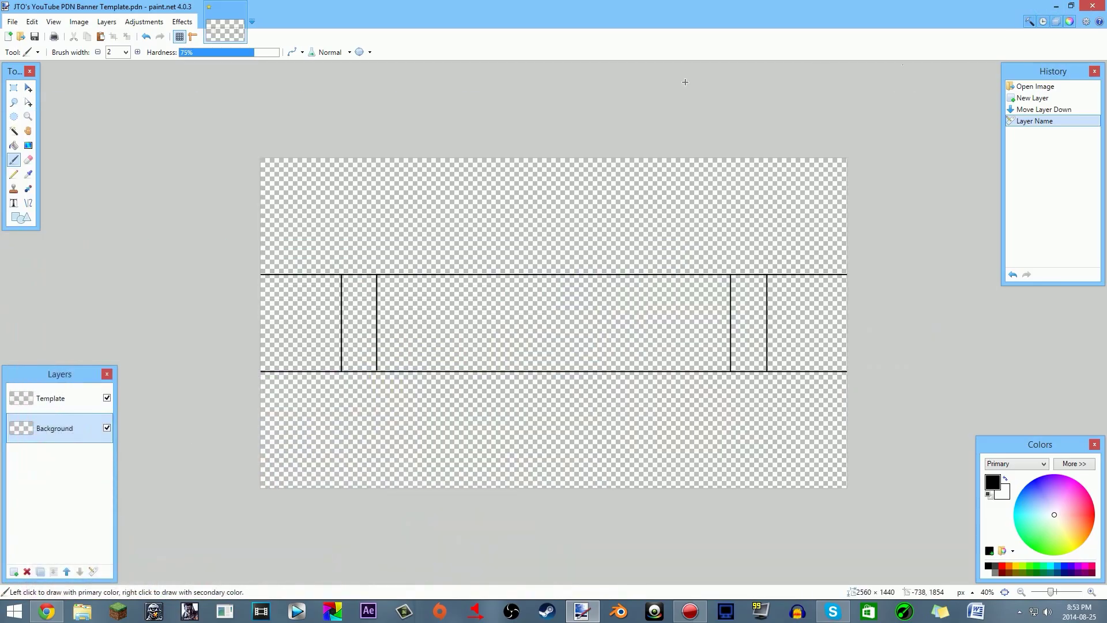
{"action": "left_click", "coordinate": [1054, 6]}
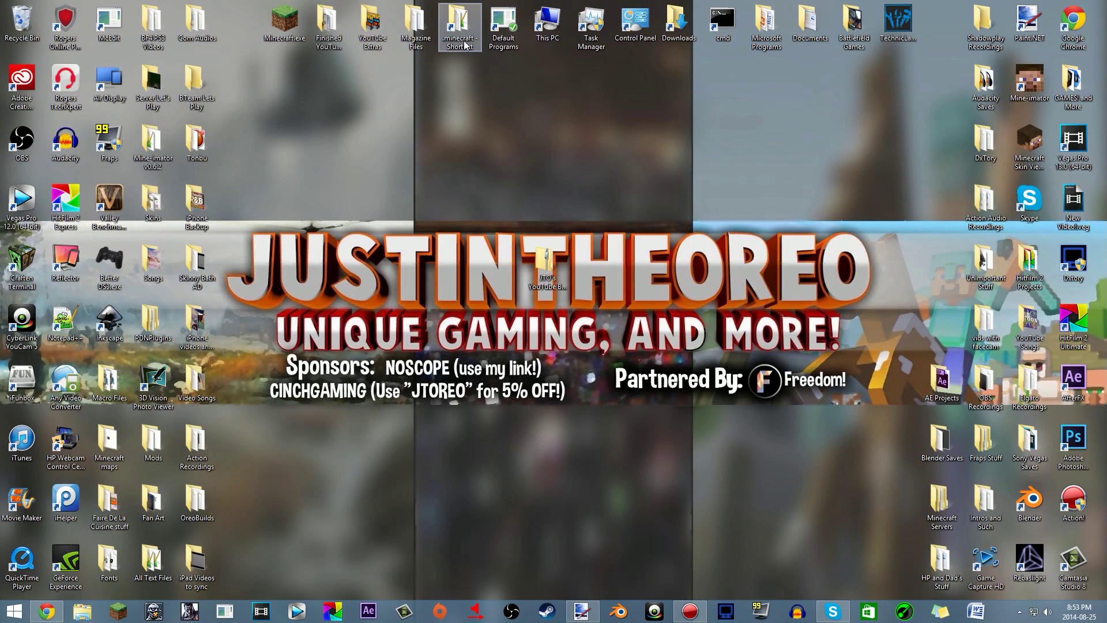
{"action": "double_click", "coordinate": [372, 26]}
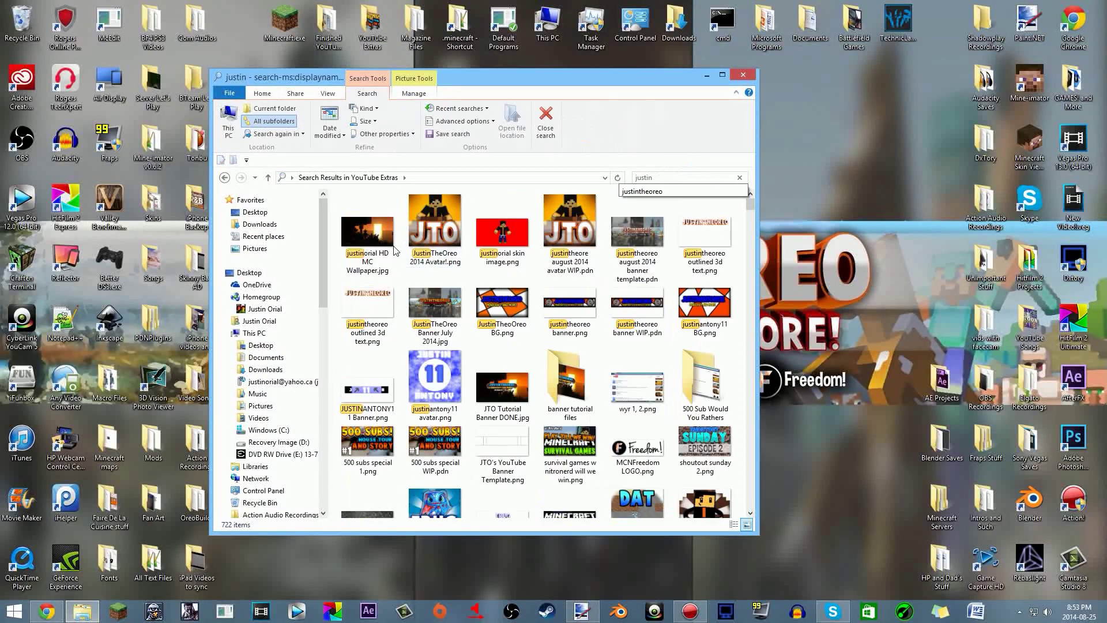
{"action": "double_click", "coordinate": [383, 257]}
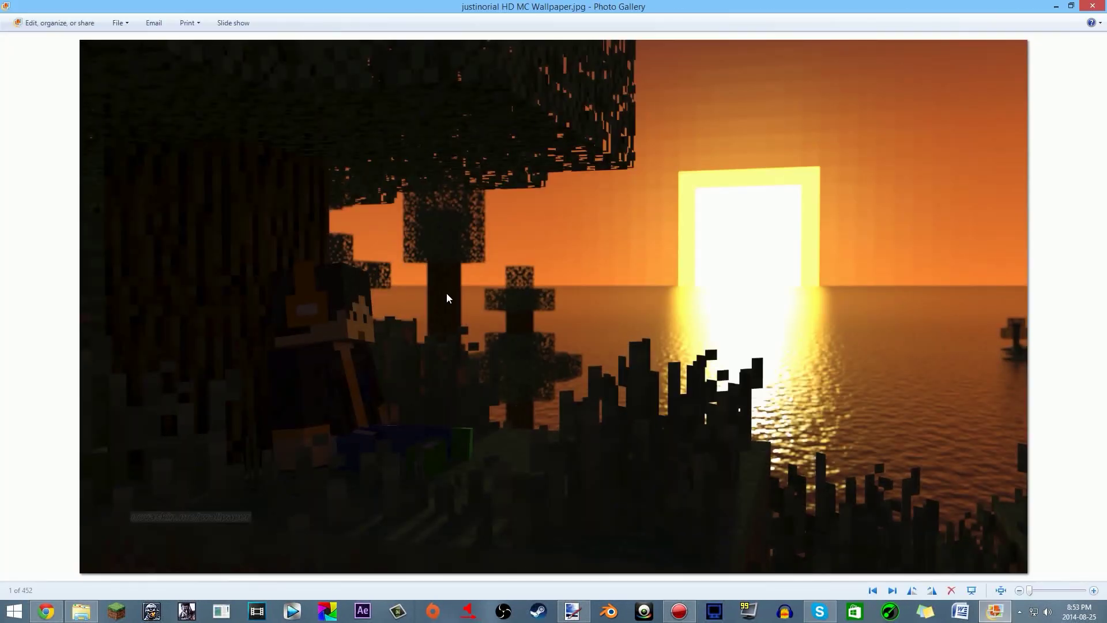
{"action": "right_click", "coordinate": [448, 298]}
{"action": "left_click", "coordinate": [508, 381]}
{"action": "left_click", "coordinate": [1093, 6]}
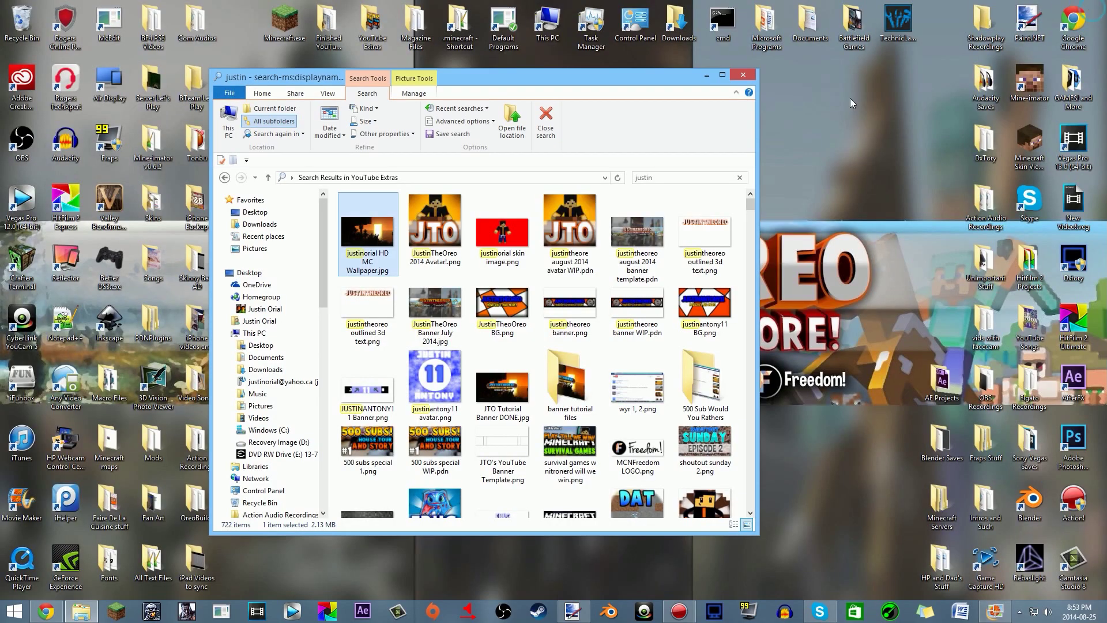
{"action": "left_click", "coordinate": [743, 74]}
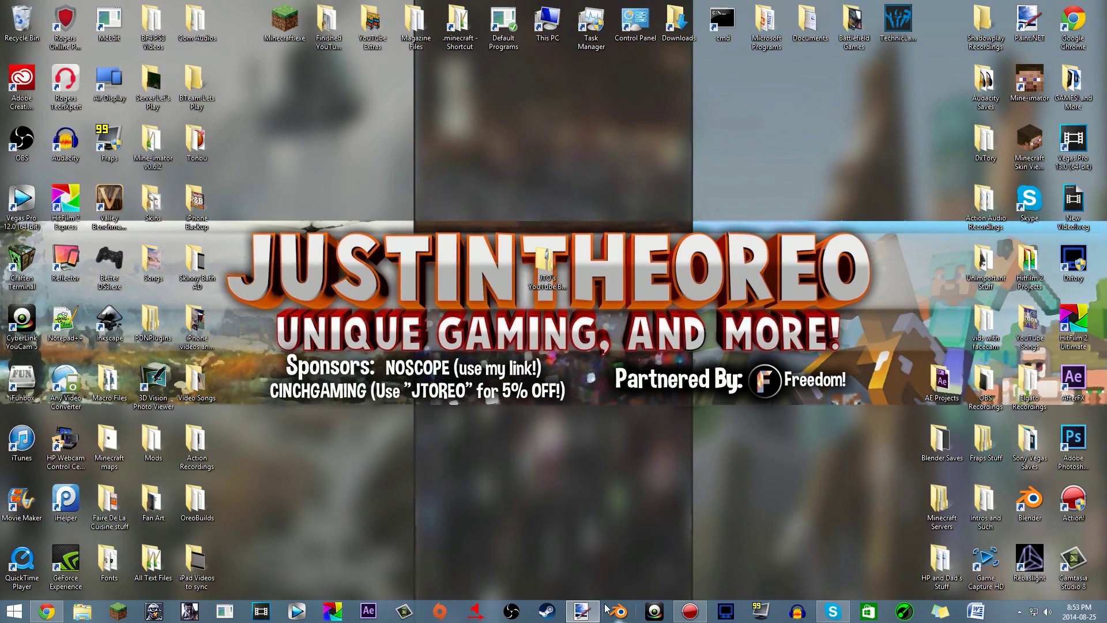
Step: Check the wallpaper's size on the Nova Skin page and paste the copied wallpaper onto the Background layer in paint.net
{"action": "left_click", "coordinate": [584, 610]}
{"action": "key", "text": "alt+Tab"}
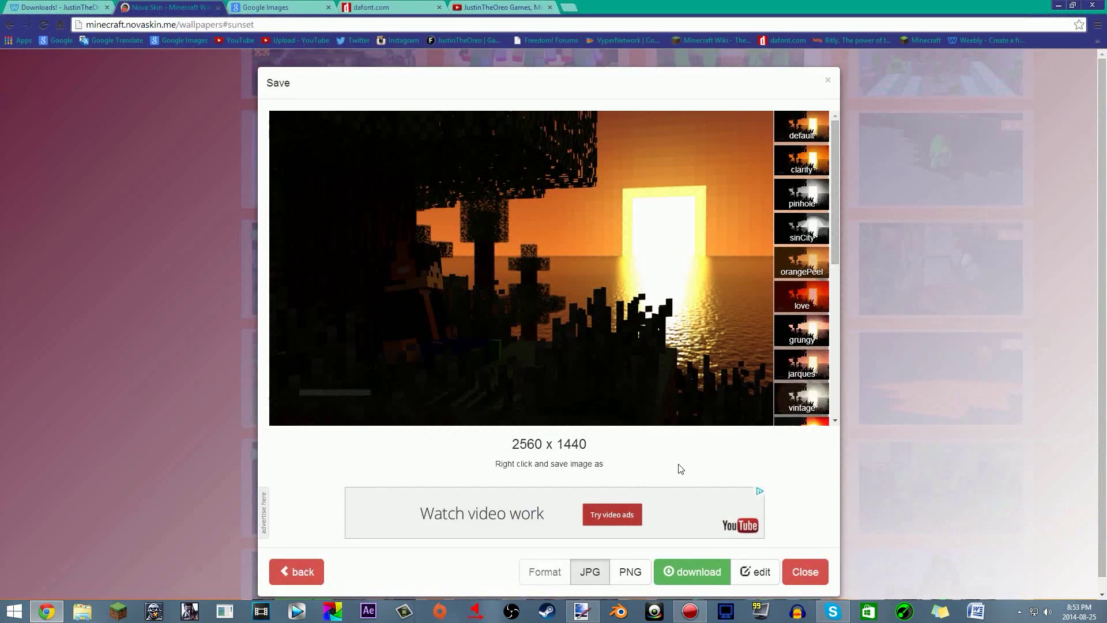
{"action": "left_click_drag", "start_coordinate": [580, 442], "coordinate": [511, 444]}
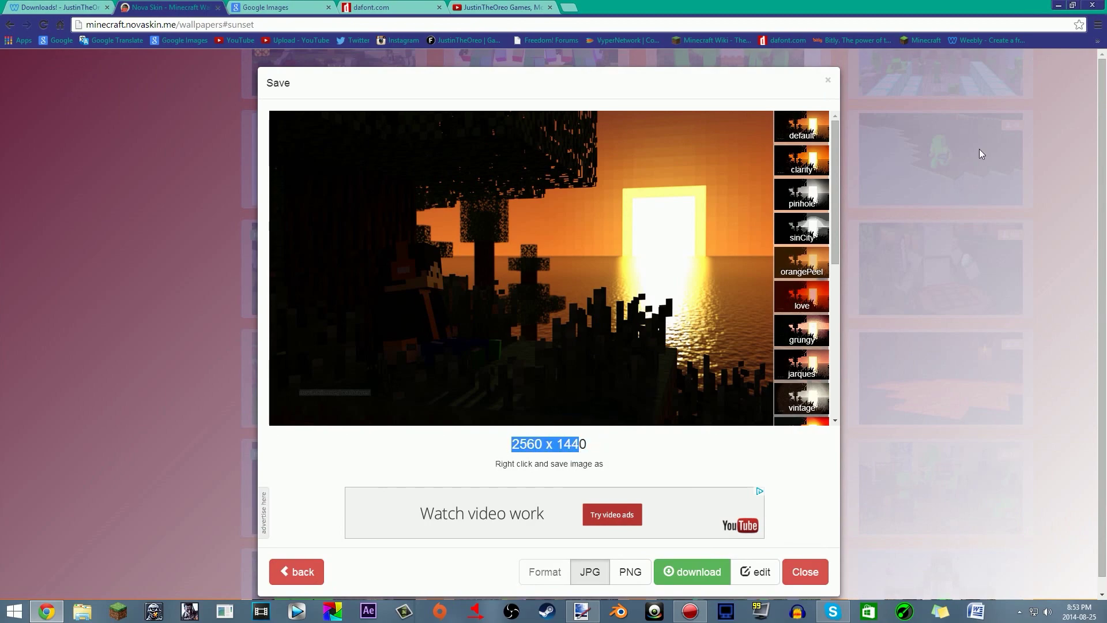
{"action": "left_click", "coordinate": [1057, 5]}
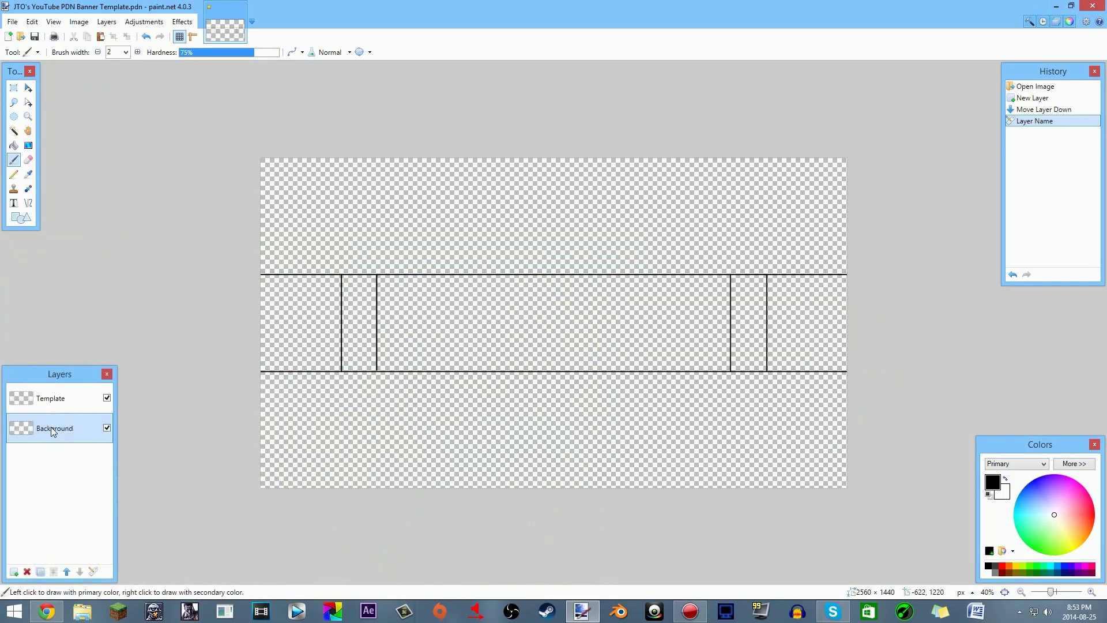
{"action": "key", "text": "ctrl+v"}
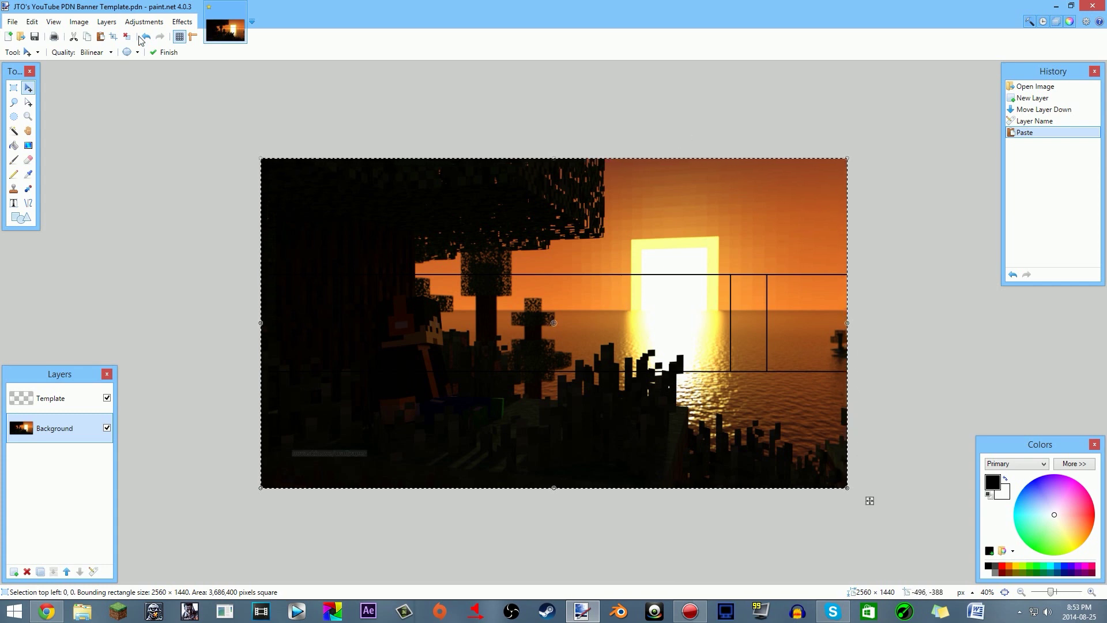
Step: Try to shrink the pasted wallpaper to about 1701 × 956 pixels from its lower corner and cut it
{"action": "left_click_drag", "start_coordinate": [847, 489], "coordinate": [650, 377]}
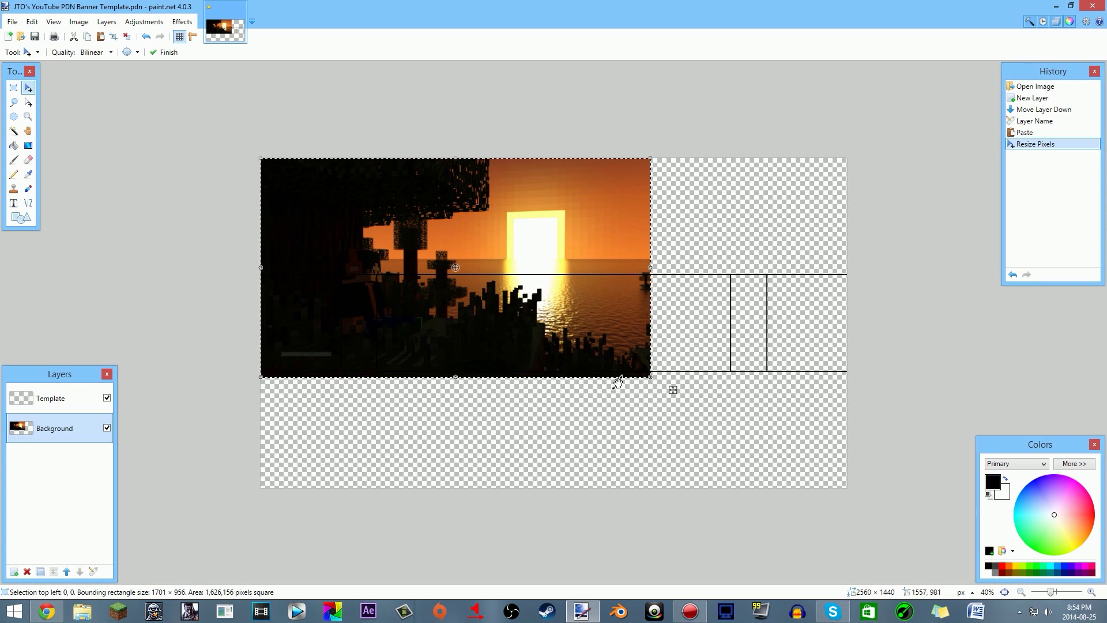
{"action": "left_click", "coordinate": [46, 611]}
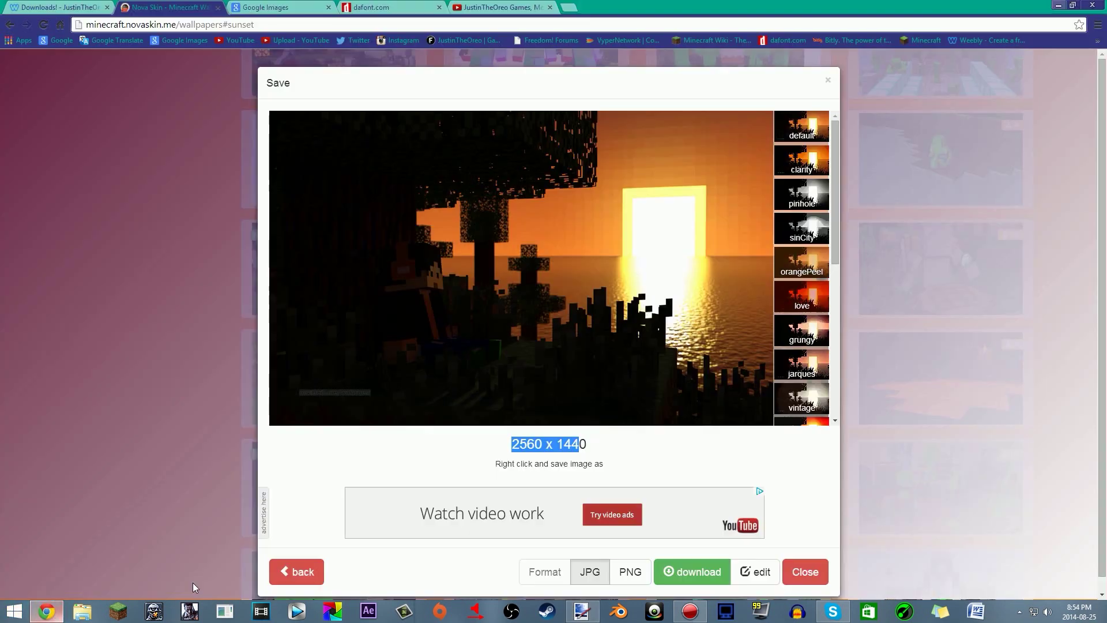
{"action": "left_click", "coordinate": [1058, 5]}
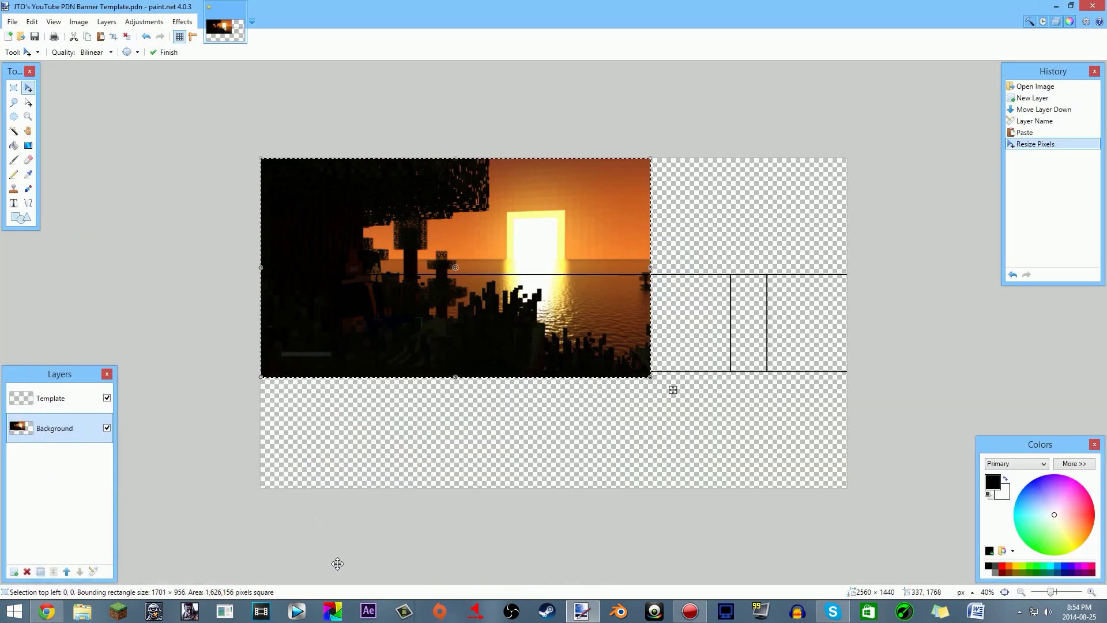
{"action": "key", "text": "ctrl+x"}
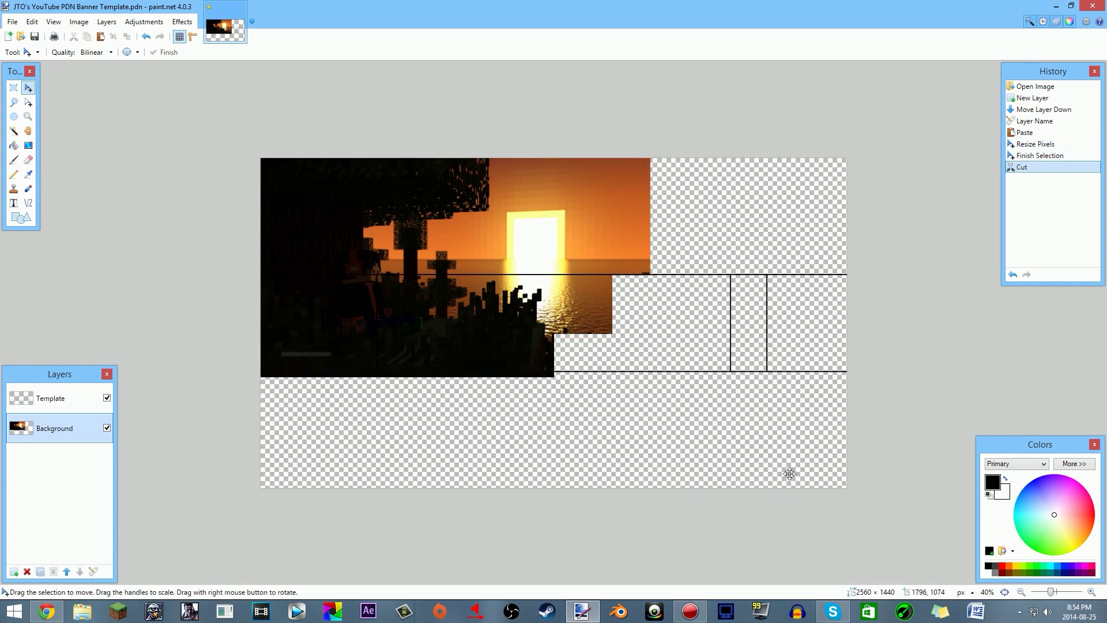
Step: Undo the cut and resize of the pasted wallpaper, and deselect it at full canvas size
{"action": "key", "text": "ctrl+z"}
{"action": "key", "text": "ctrl+z"}
{"action": "key", "text": "ctrl+z"}
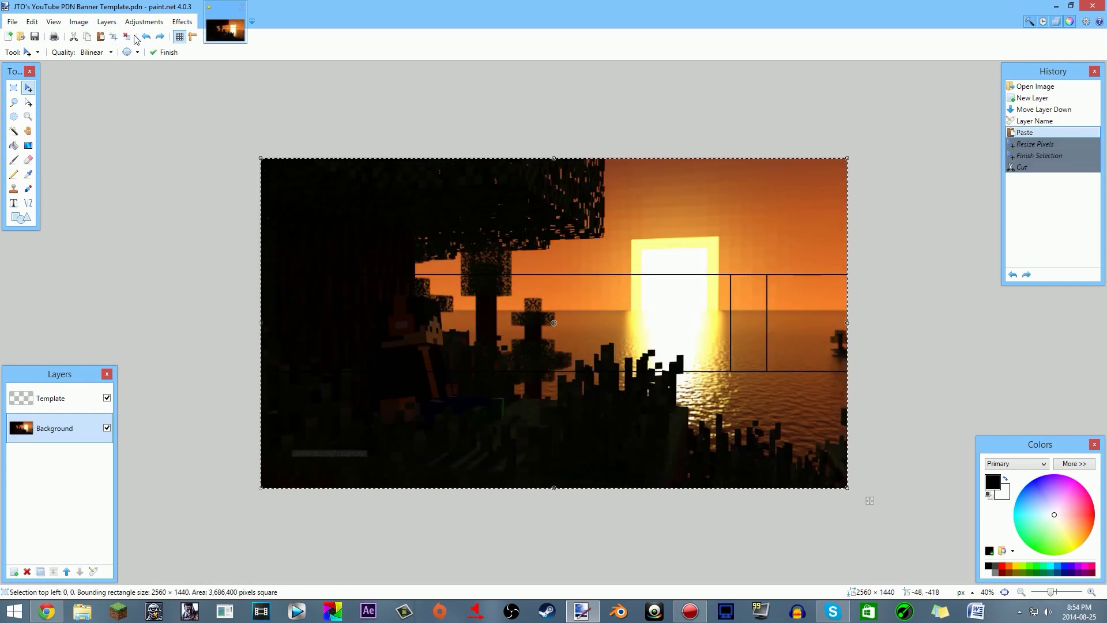
{"action": "key", "text": "ctrl+d"}
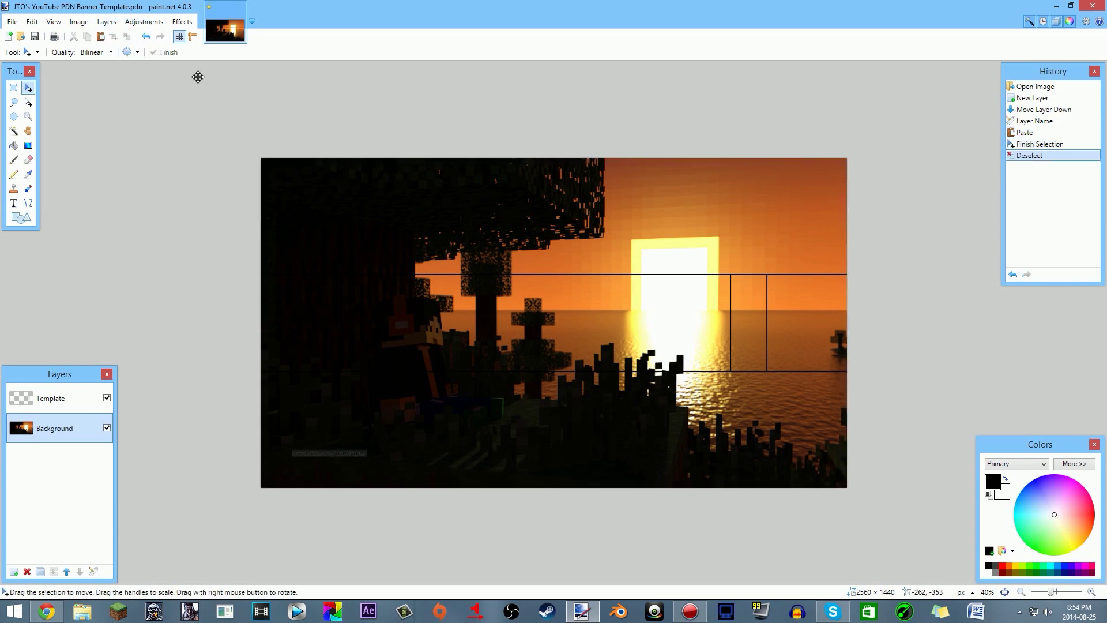
Step: Apply a Gaussian Blur with a radius of 10 to the wallpaper on the Background layer
{"action": "left_click", "coordinate": [184, 23]}
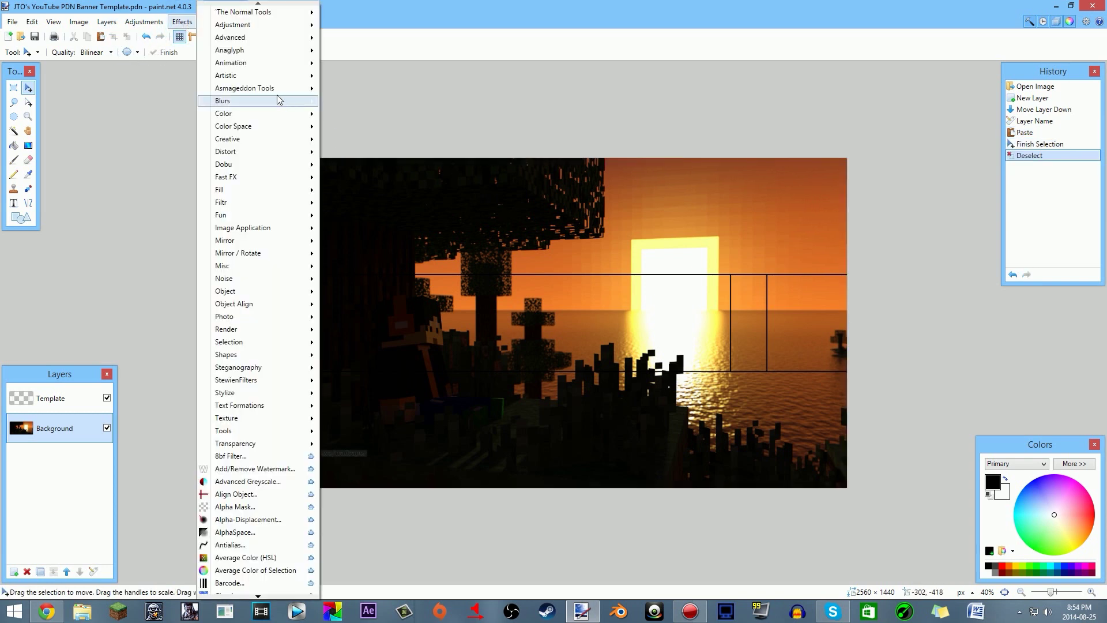
{"action": "mouse_move", "coordinate": [275, 103]}
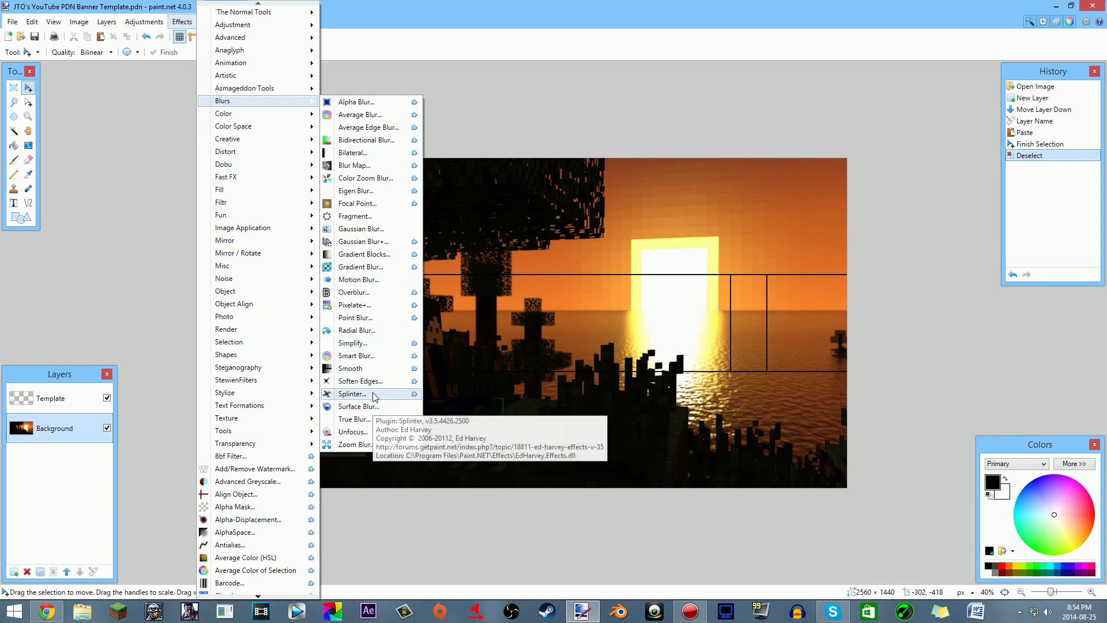
{"action": "left_click", "coordinate": [361, 229]}
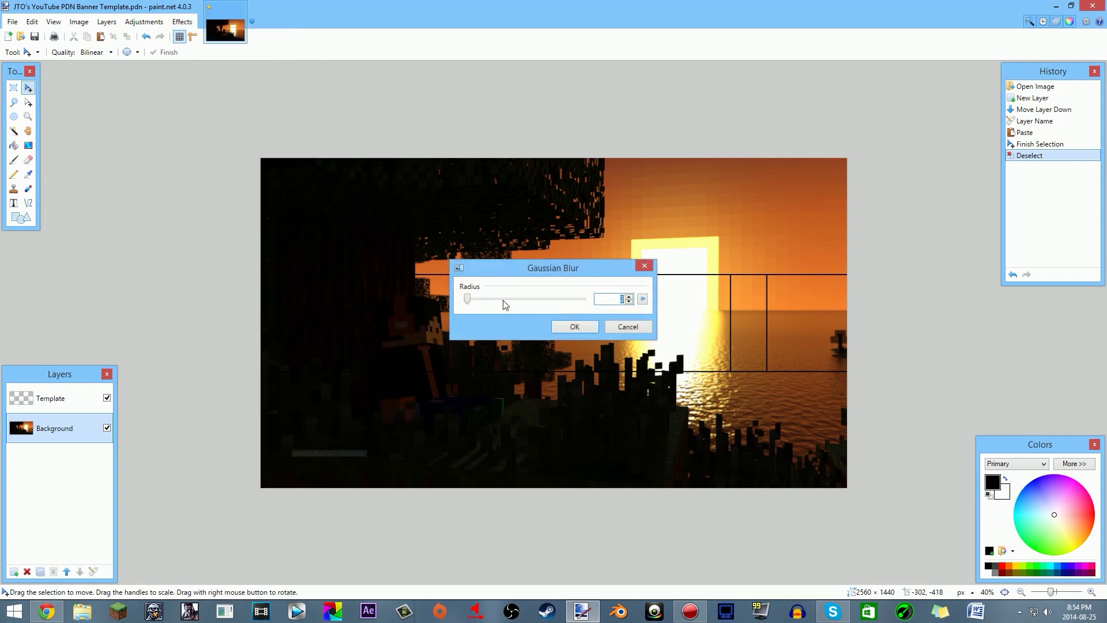
{"action": "left_click_drag", "start_coordinate": [468, 299], "coordinate": [471, 298]}
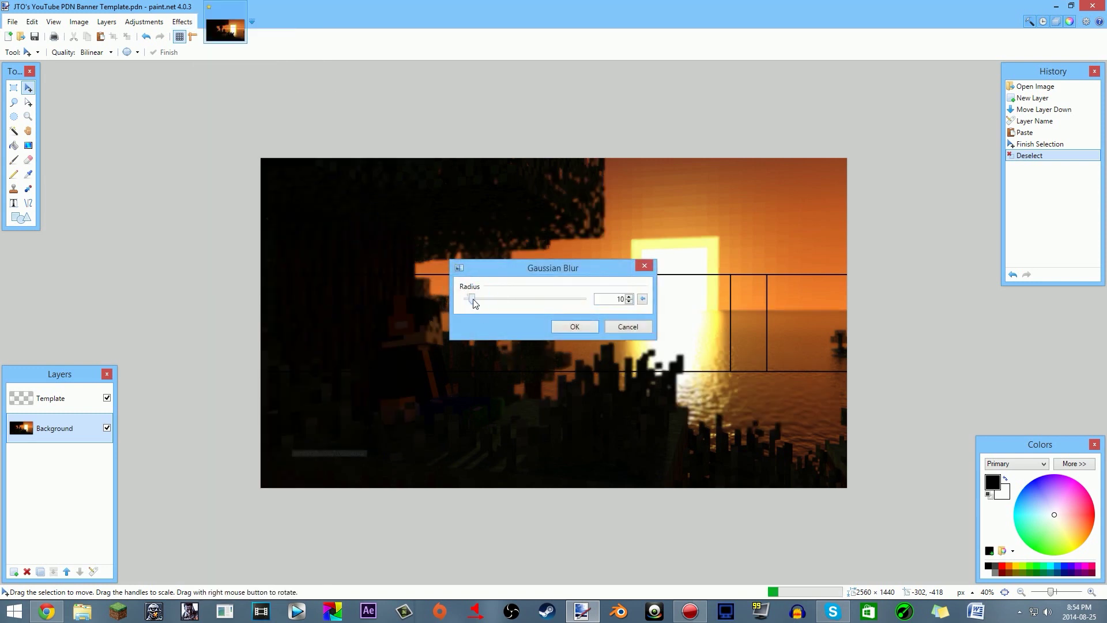
{"action": "left_click", "coordinate": [589, 331]}
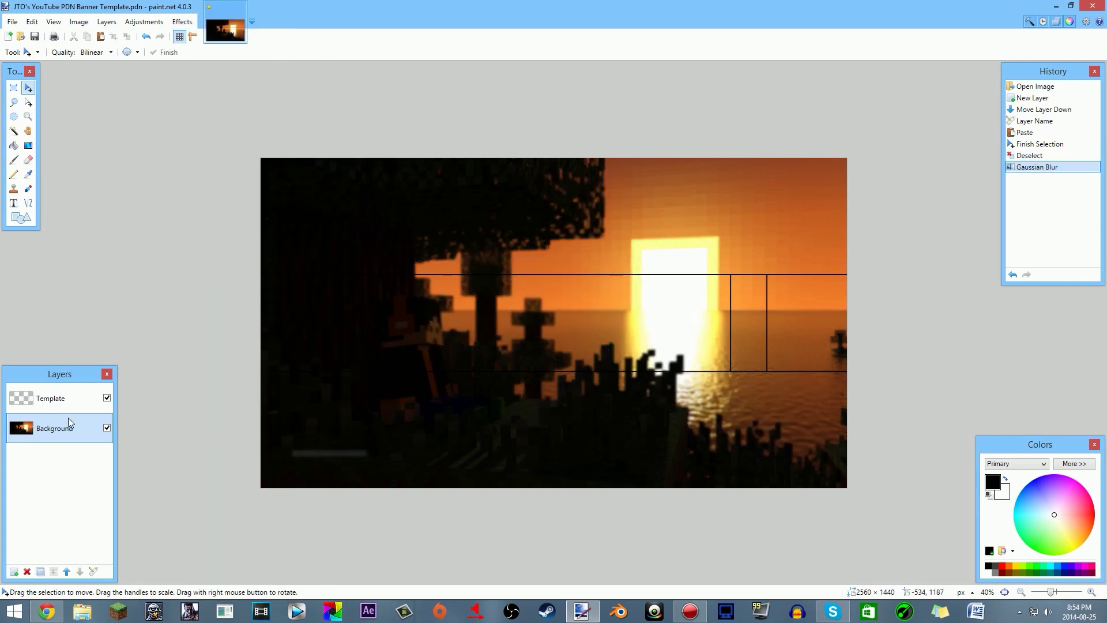
Step: Add a layer above Background, hide Background, and start a white text entry at size 144 between the template's centre guides
{"action": "left_click", "coordinate": [13, 572]}
{"action": "left_click", "coordinate": [14, 203]}
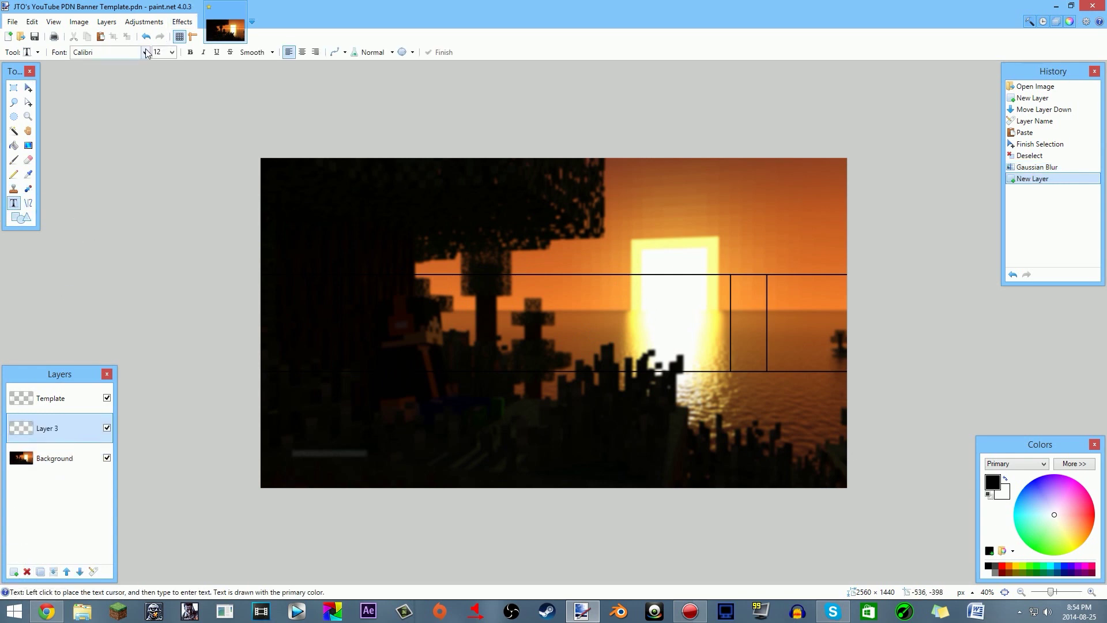
{"action": "left_click", "coordinate": [1006, 478]}
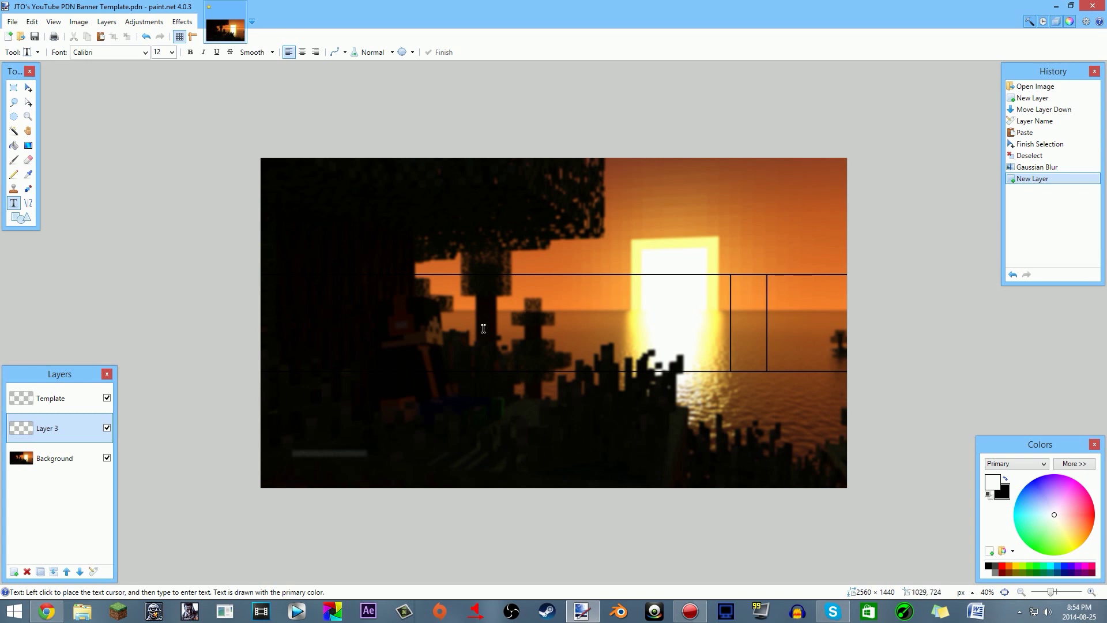
{"action": "left_click", "coordinate": [106, 458]}
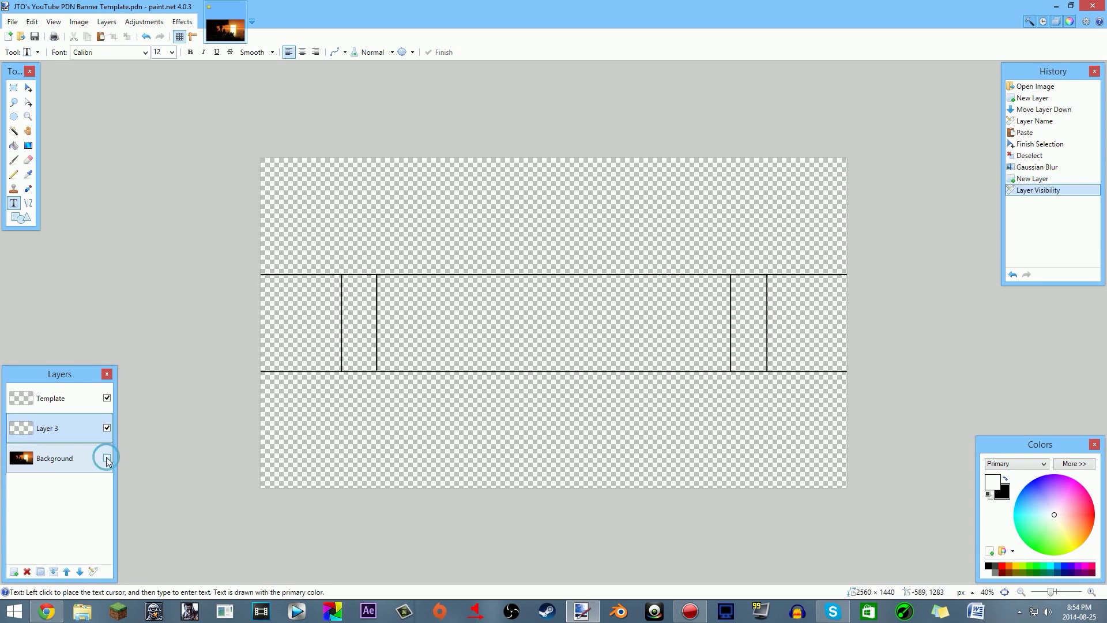
{"action": "left_click", "coordinate": [433, 292]}
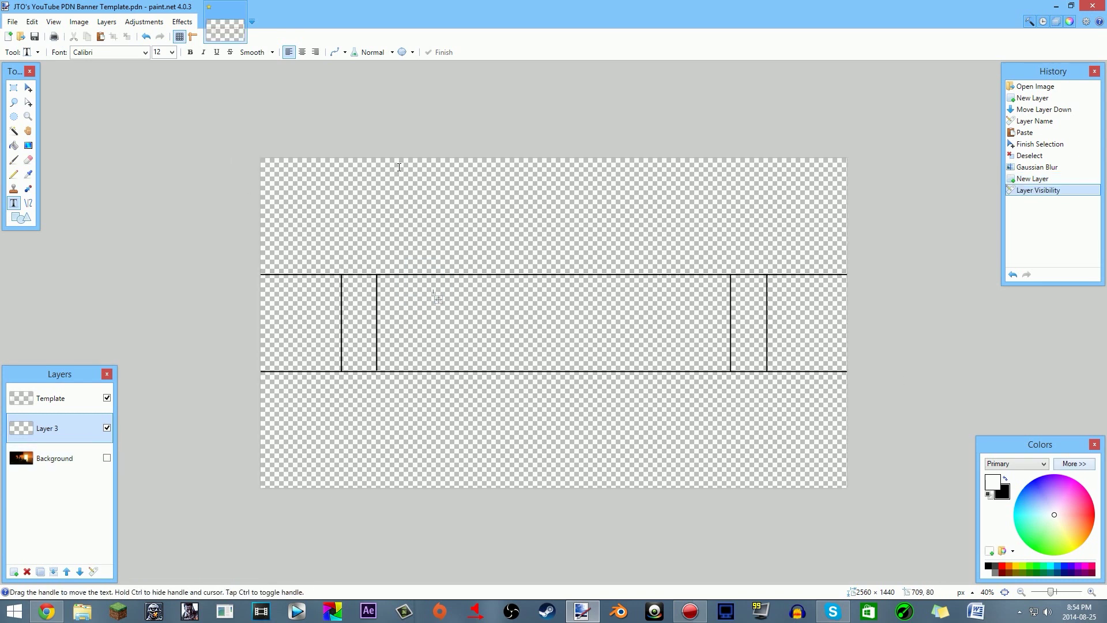
{"action": "left_click", "coordinate": [171, 52]}
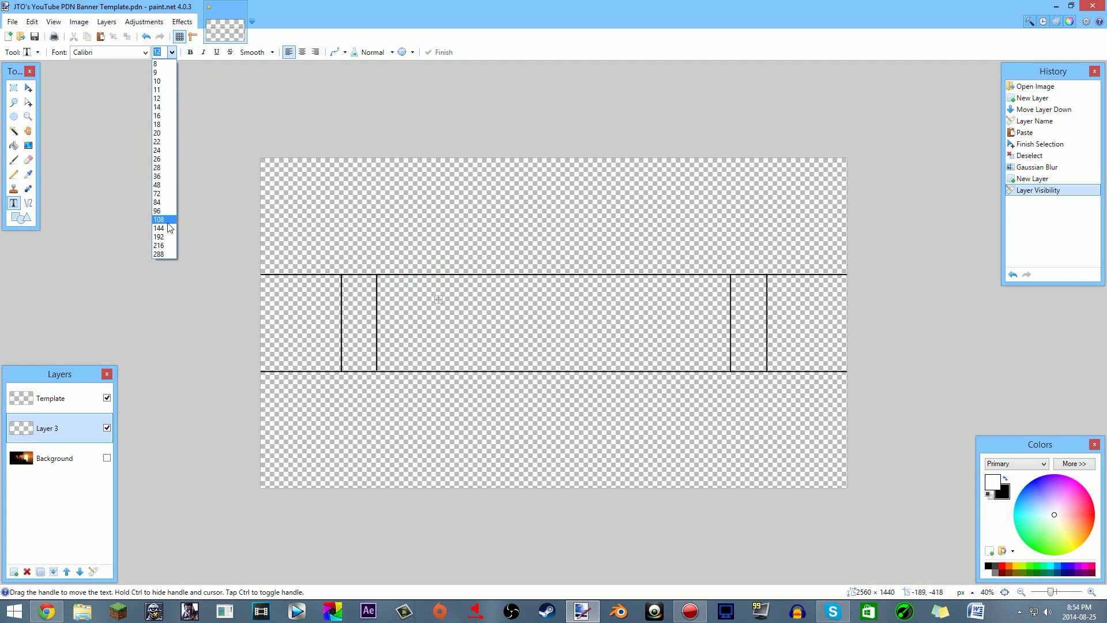
{"action": "left_click", "coordinate": [163, 227]}
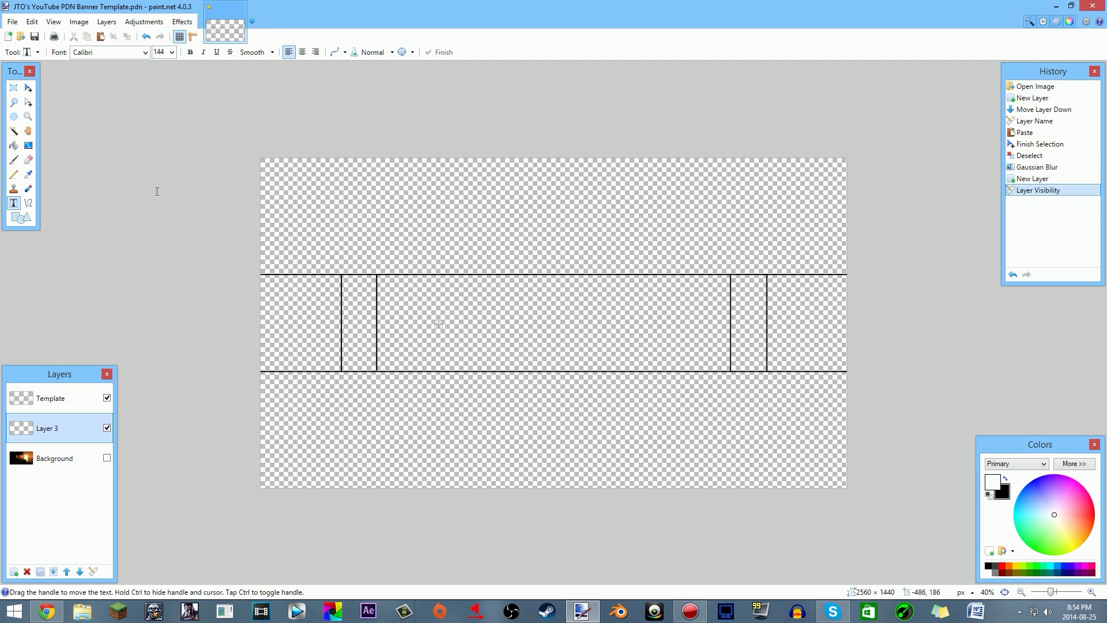
Step: Switch to dafont.com in the browser, look through the Cartoon and Retro font categories, and return to paint.net
{"action": "left_click", "coordinate": [145, 52]}
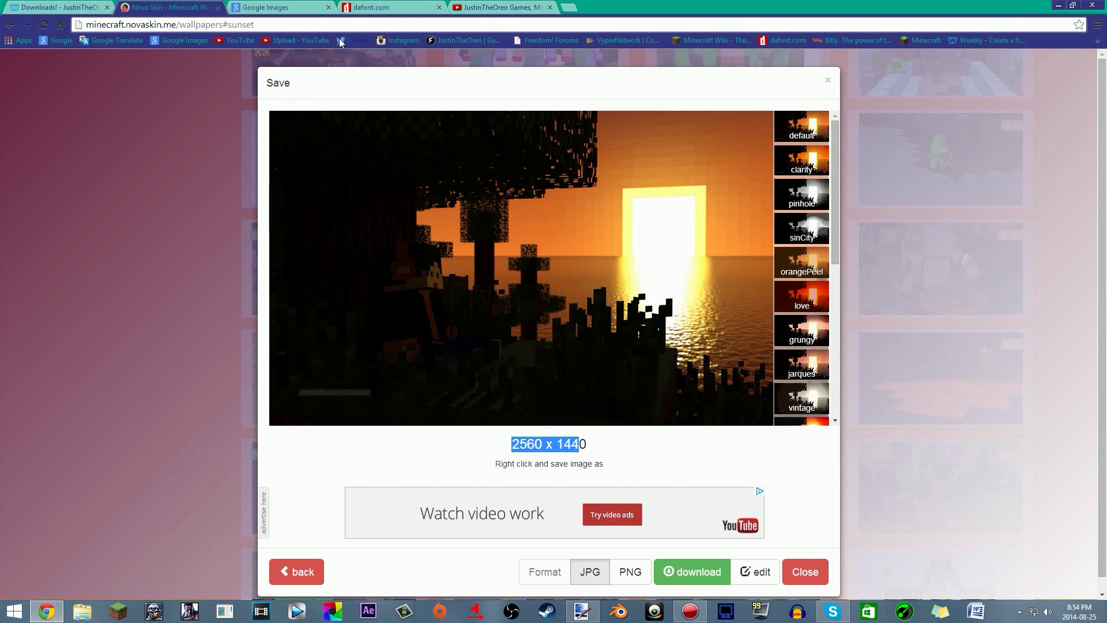
{"action": "left_click", "coordinate": [378, 7]}
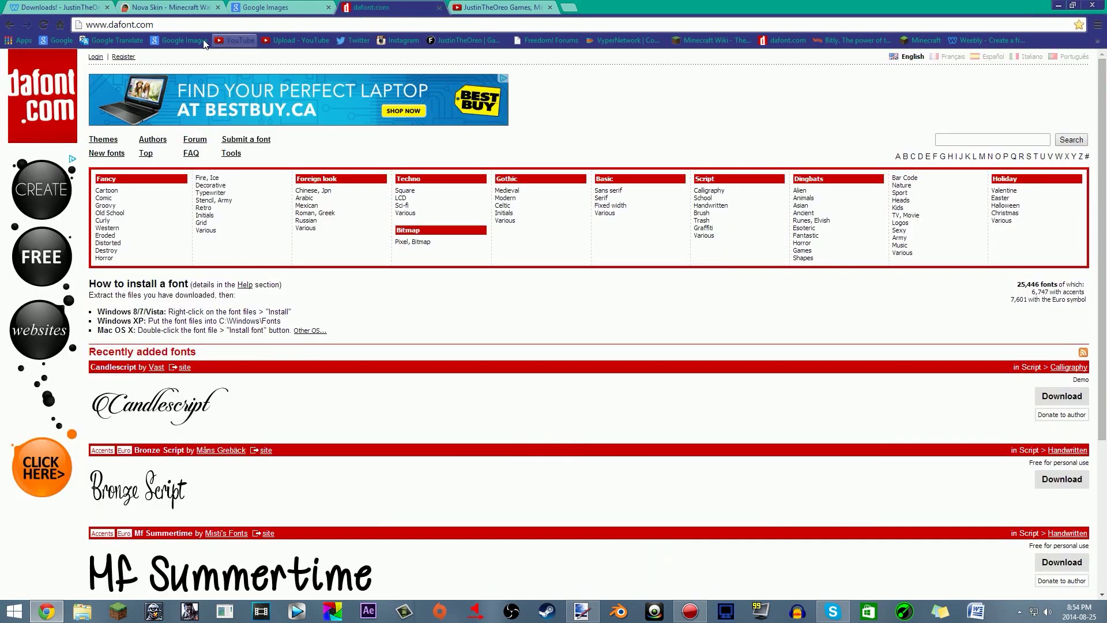
{"action": "left_click", "coordinate": [140, 26]}
{"action": "key", "text": "Right"}
{"action": "left_click", "coordinate": [109, 190]}
{"action": "scroll", "coordinate": [320, 369], "scroll_direction": "down", "scroll_amount": 3}
{"action": "scroll", "coordinate": [320, 375], "scroll_direction": "down", "scroll_amount": 12}
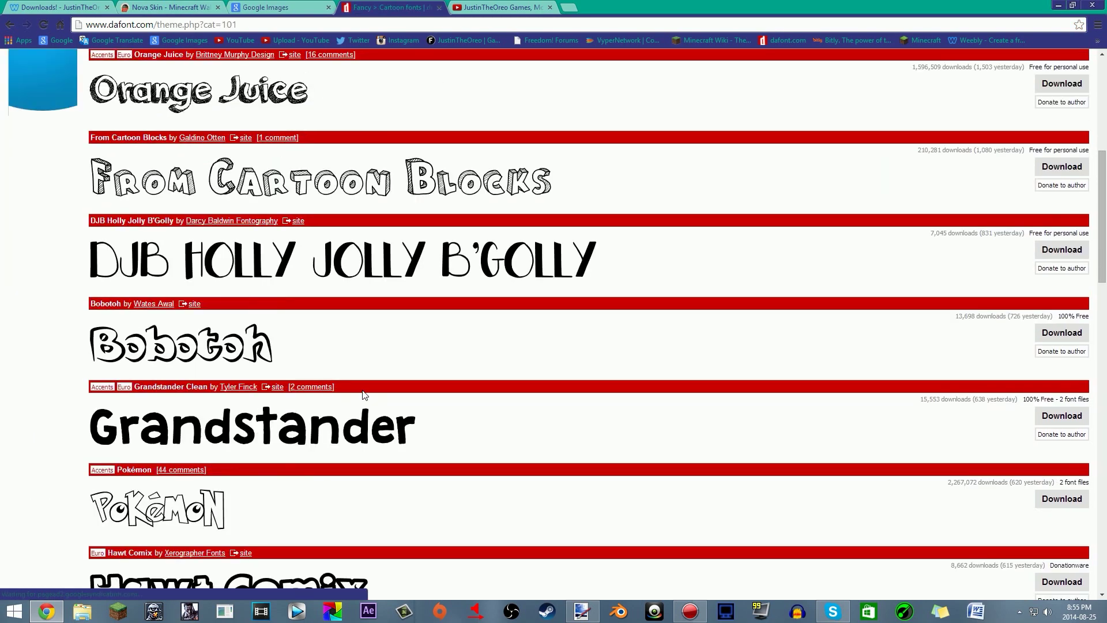
{"action": "scroll", "coordinate": [364, 396], "scroll_direction": "down", "scroll_amount": 13}
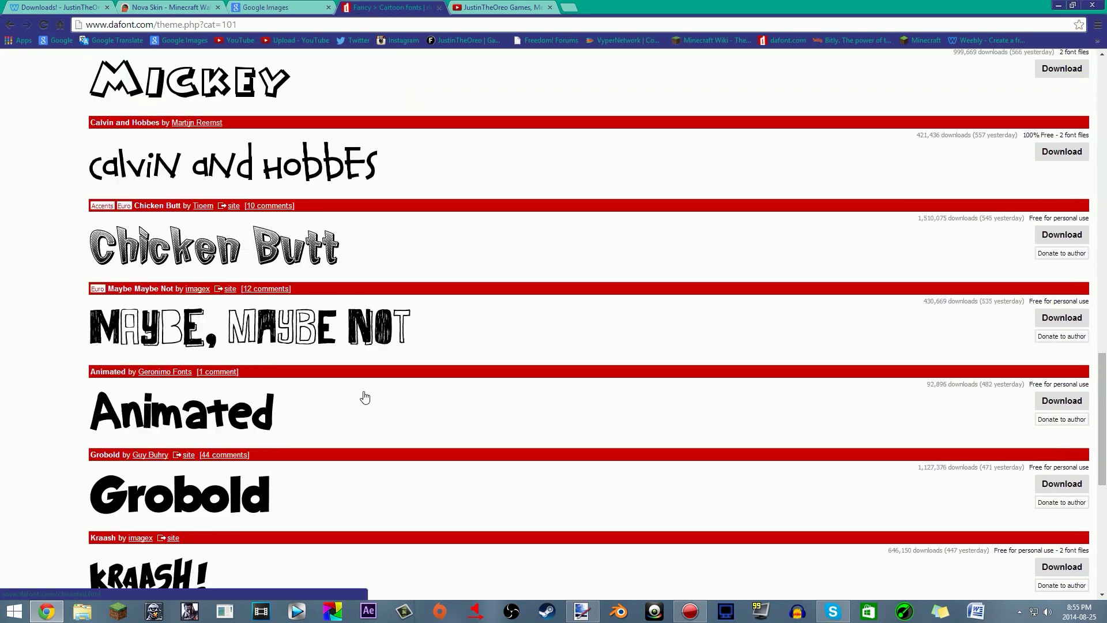
{"action": "scroll", "coordinate": [367, 392], "scroll_direction": "up", "scroll_amount": 13}
{"action": "scroll", "coordinate": [370, 383], "scroll_direction": "up", "scroll_amount": 15}
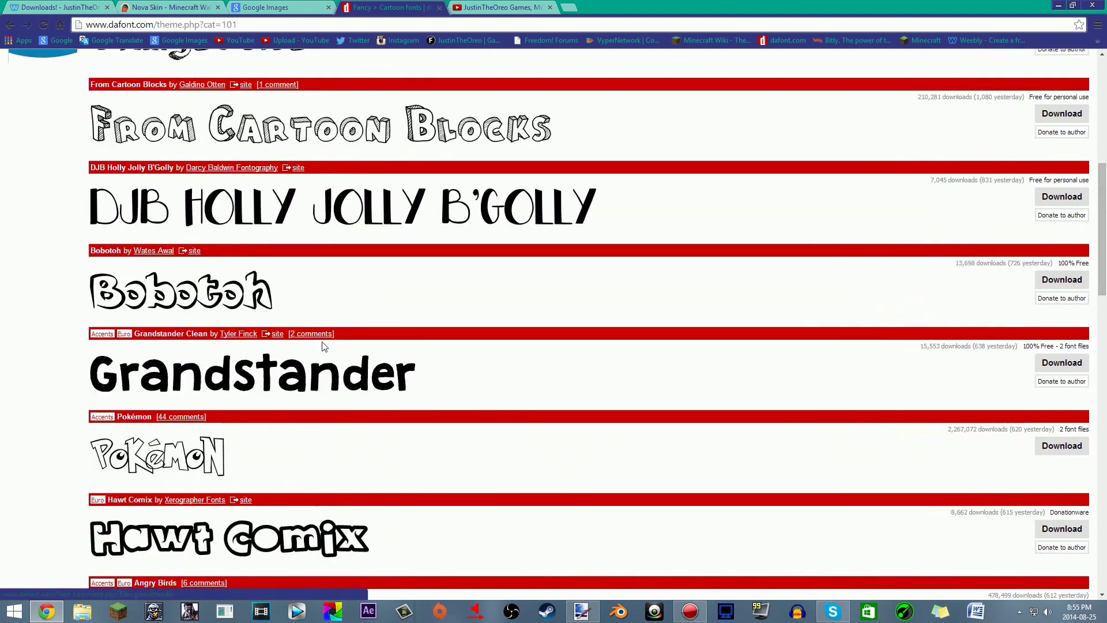
{"action": "left_click", "coordinate": [226, 208]}
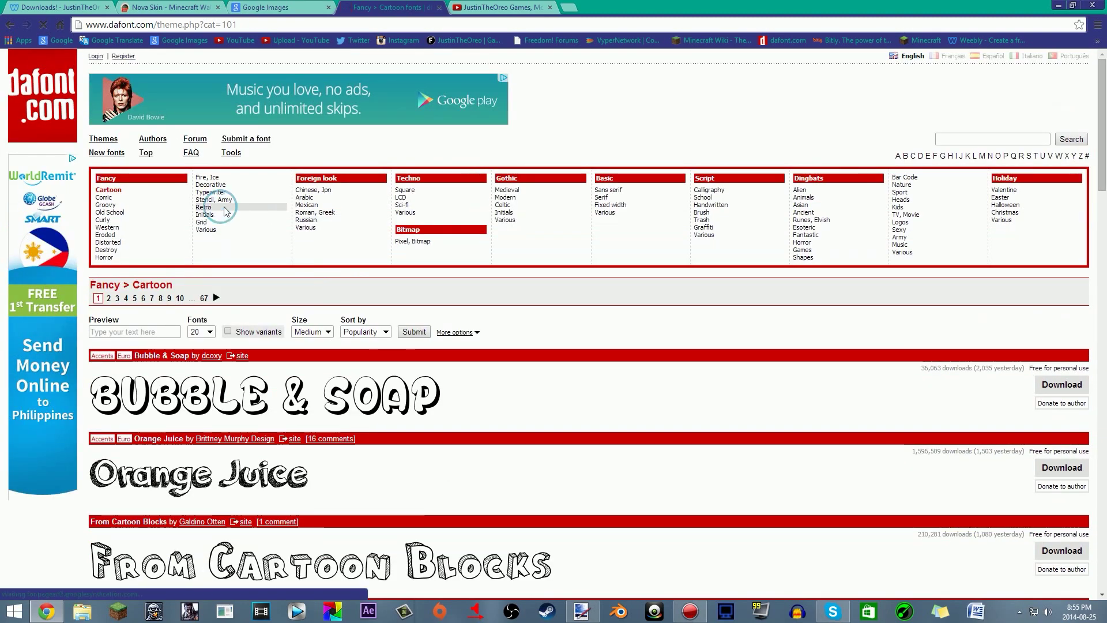
{"action": "scroll", "coordinate": [386, 291], "scroll_direction": "down", "scroll_amount": 6}
{"action": "scroll", "coordinate": [389, 293], "scroll_direction": "up", "scroll_amount": 3}
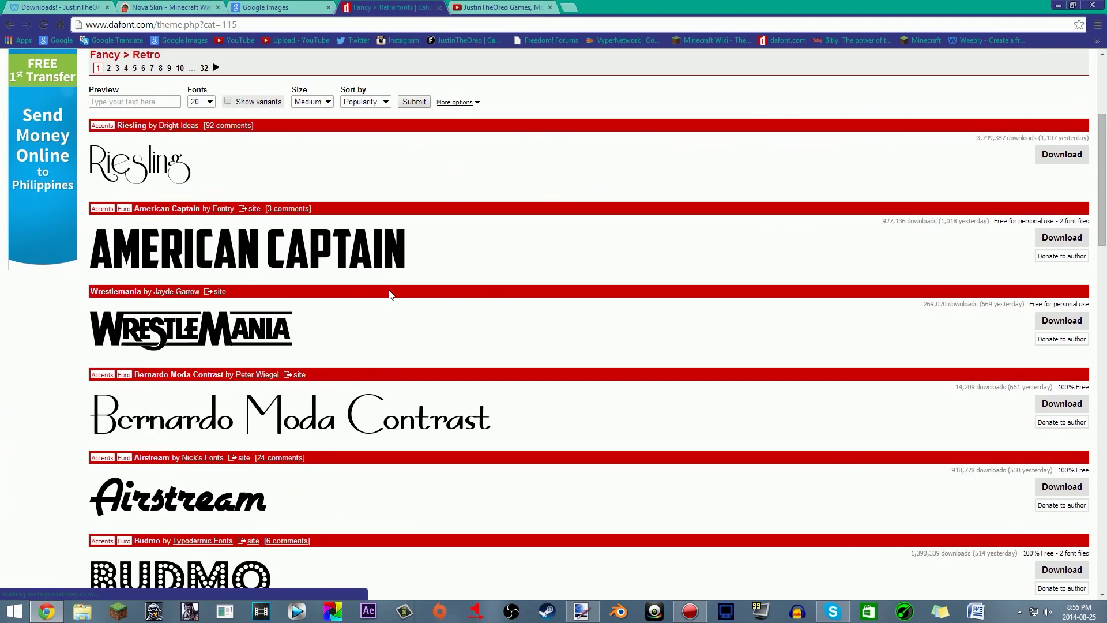
{"action": "scroll", "coordinate": [389, 291], "scroll_direction": "down", "scroll_amount": 11}
{"action": "scroll", "coordinate": [414, 290], "scroll_direction": "up", "scroll_amount": 10}
{"action": "scroll", "coordinate": [414, 291], "scroll_direction": "up", "scroll_amount": 6}
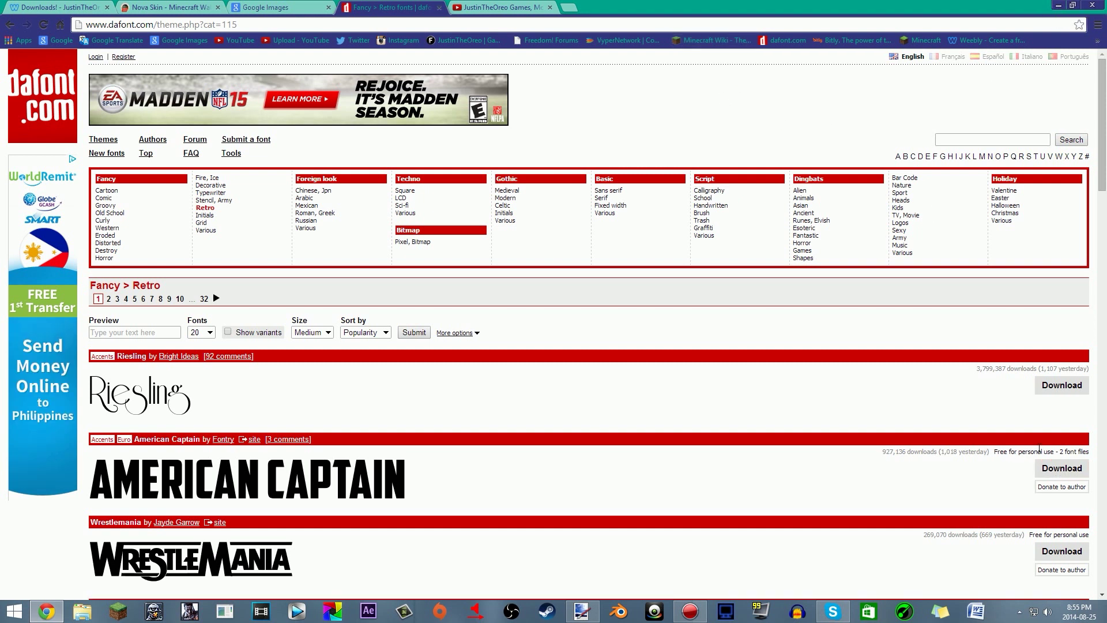
{"action": "left_click", "coordinate": [1059, 6]}
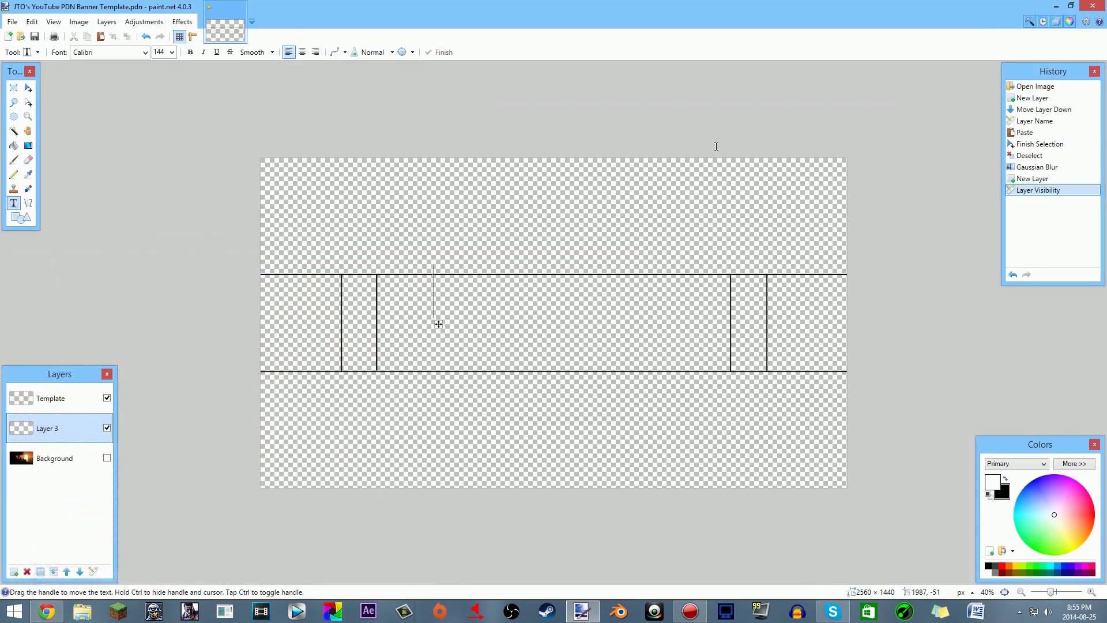
Step: Enter JUSTINTHEOREO in the Cartoonist font and move it between the template's inner guides, near the upper line
{"action": "left_click", "coordinate": [145, 52]}
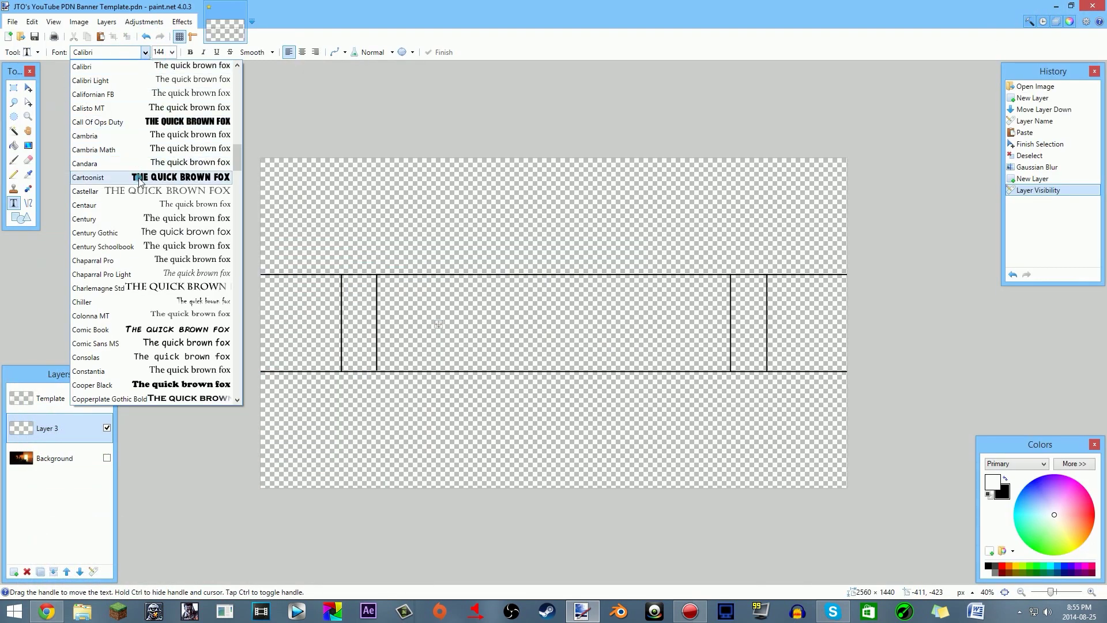
{"action": "left_click", "coordinate": [94, 179]}
{"action": "type", "text": "JUSTINTHEORE"}
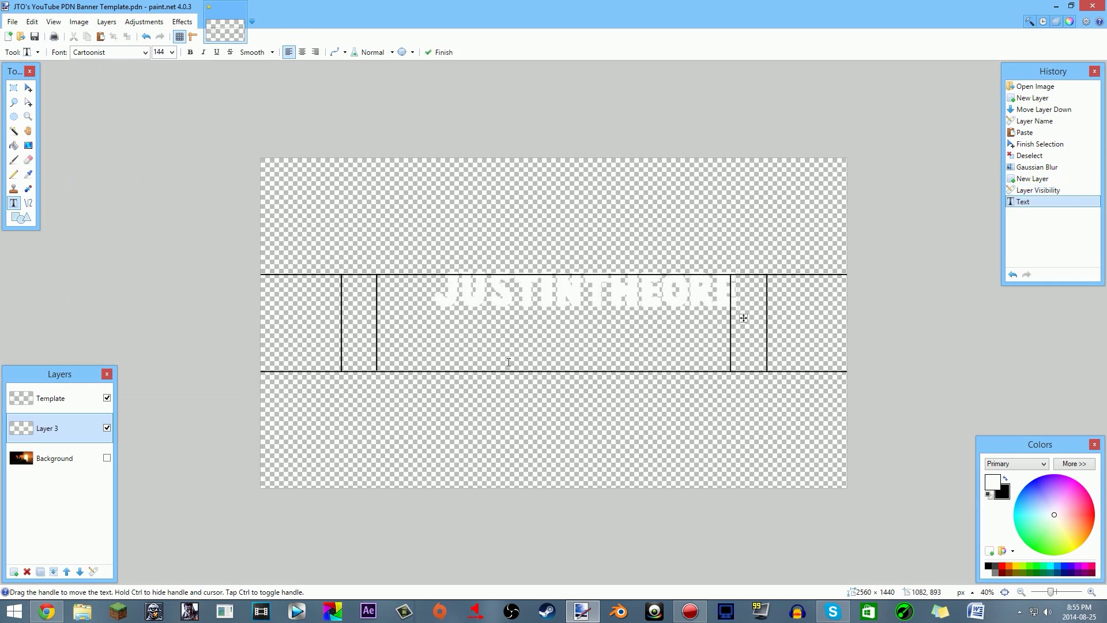
{"action": "type", "text": "O"}
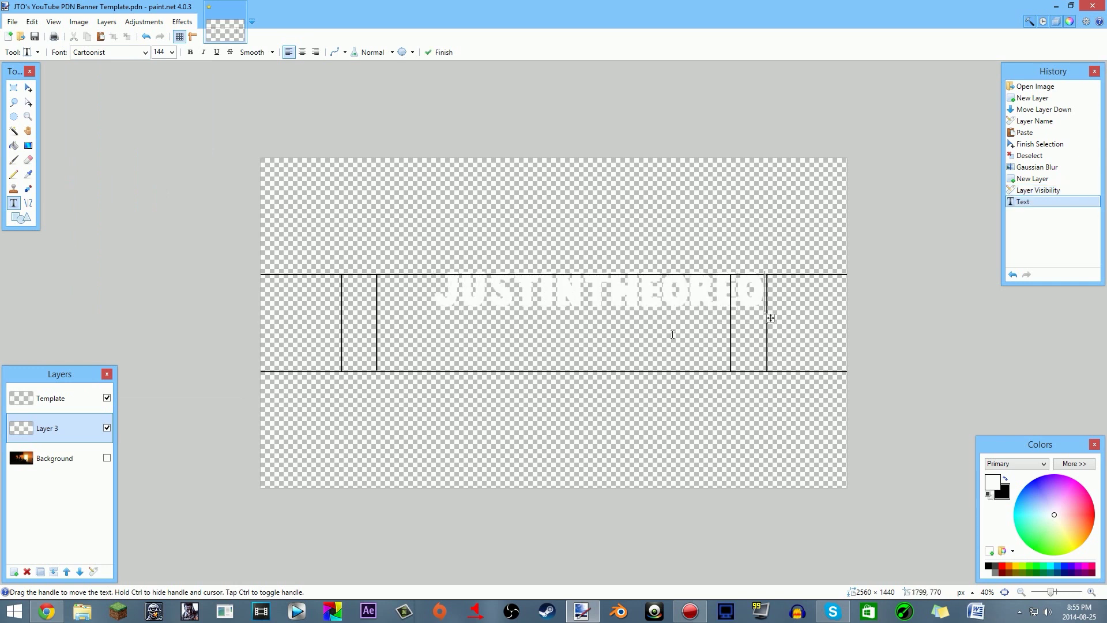
{"action": "left_click_drag", "start_coordinate": [771, 318], "coordinate": [726, 324]}
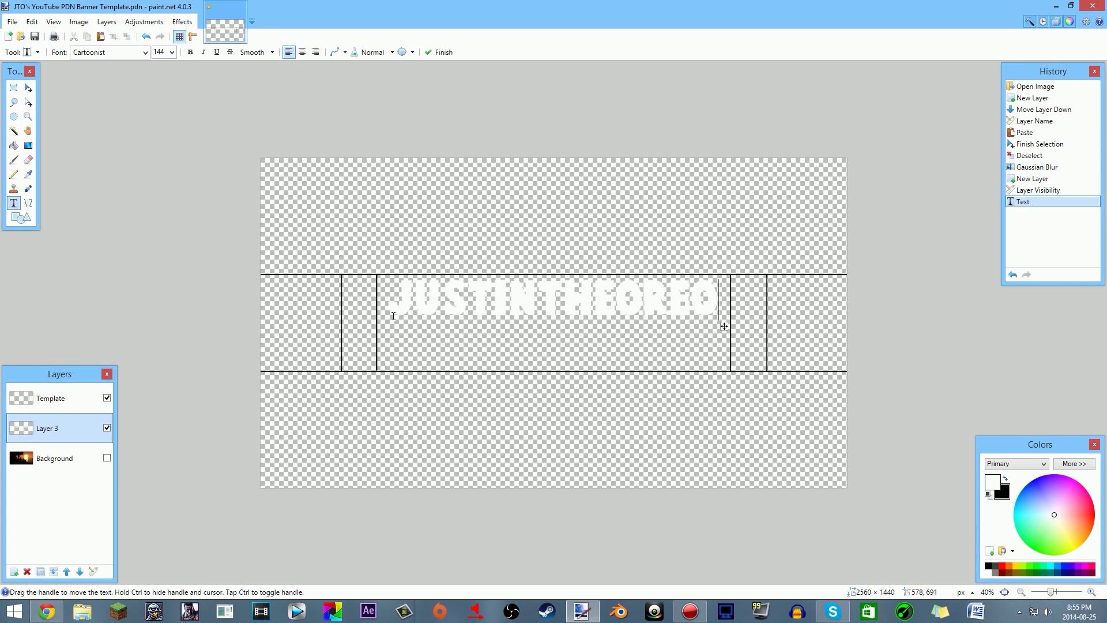
{"action": "scroll", "coordinate": [425, 316], "scroll_direction": "up", "scroll_amount": 3}
{"action": "scroll", "coordinate": [427, 322], "scroll_direction": "down", "scroll_amount": 2}
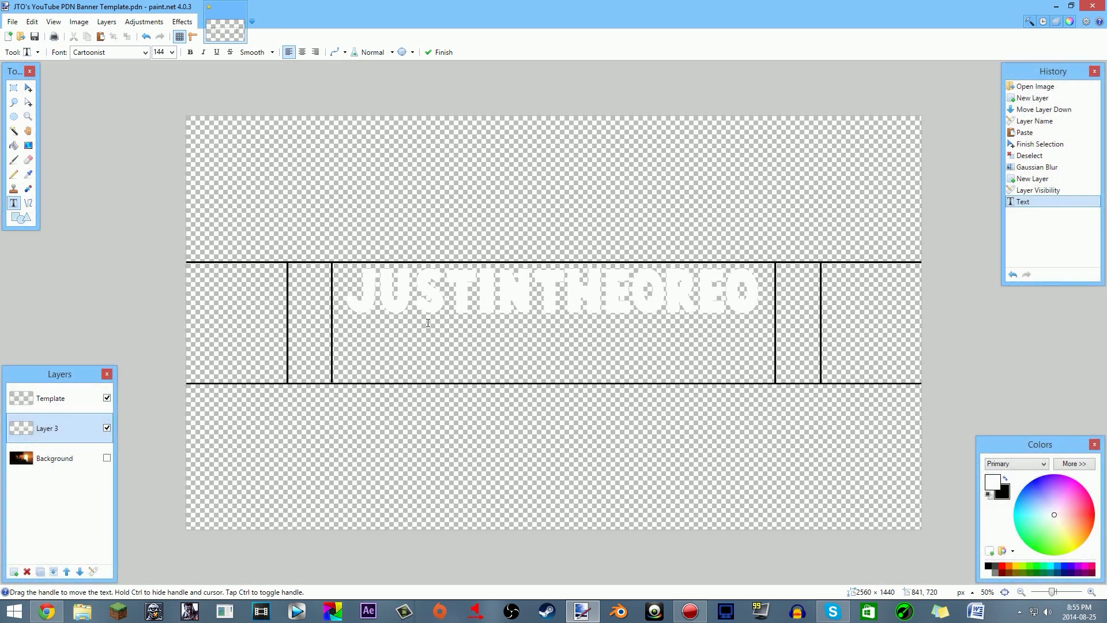
Step: Select the white lettering with the Magic Wand at 59% tolerance and choose the reflected linear type for the Gradient tool
{"action": "left_click", "coordinate": [14, 132]}
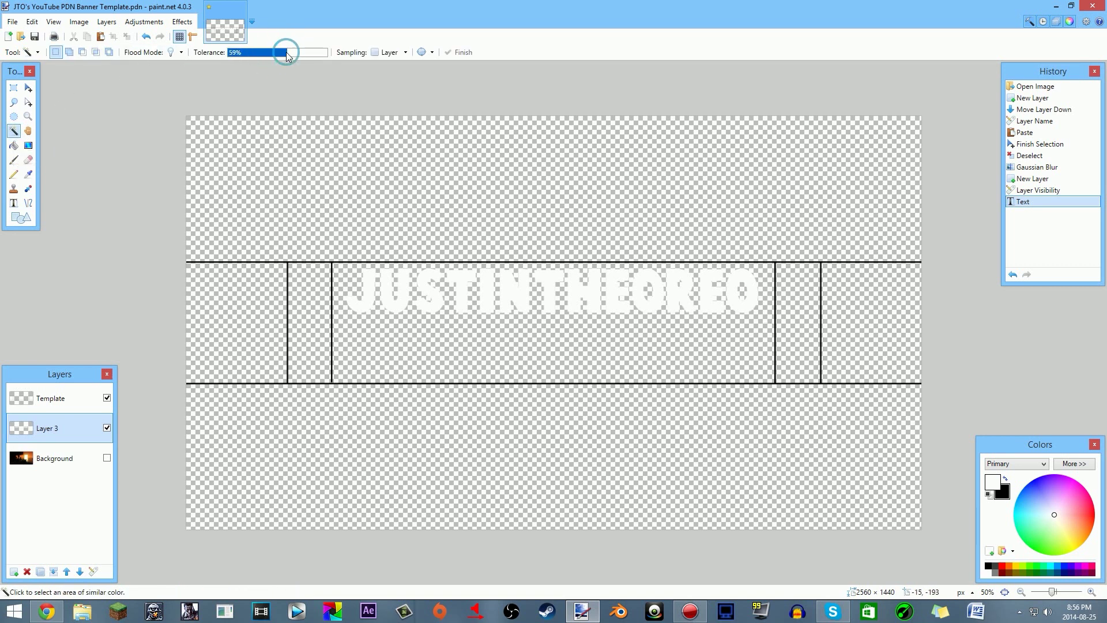
{"action": "left_click", "coordinate": [369, 277]}
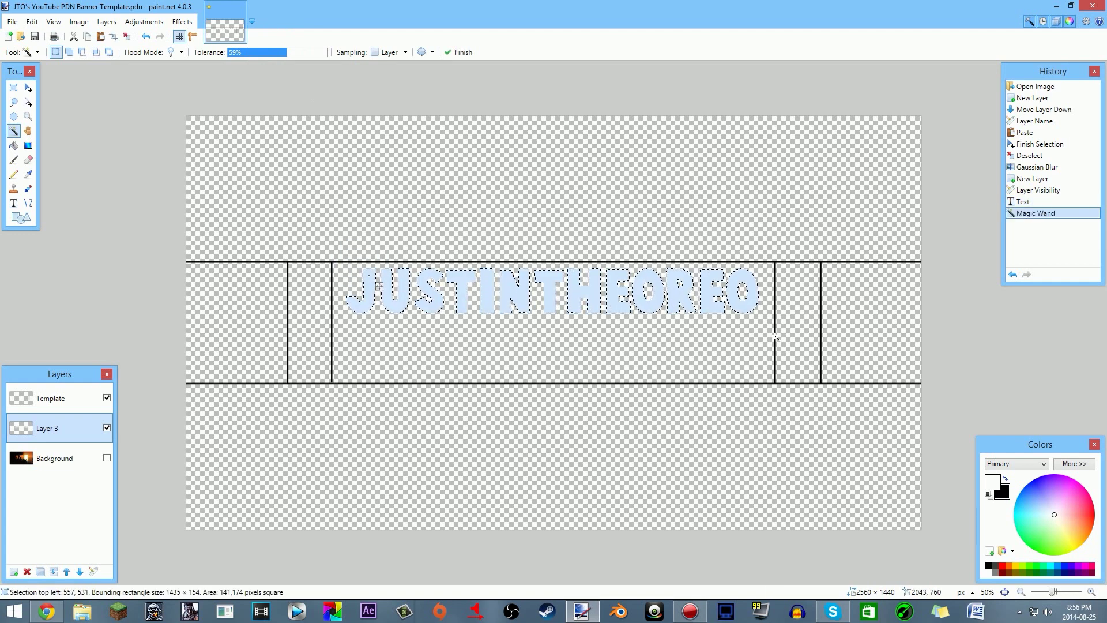
{"action": "left_click", "coordinate": [28, 146]}
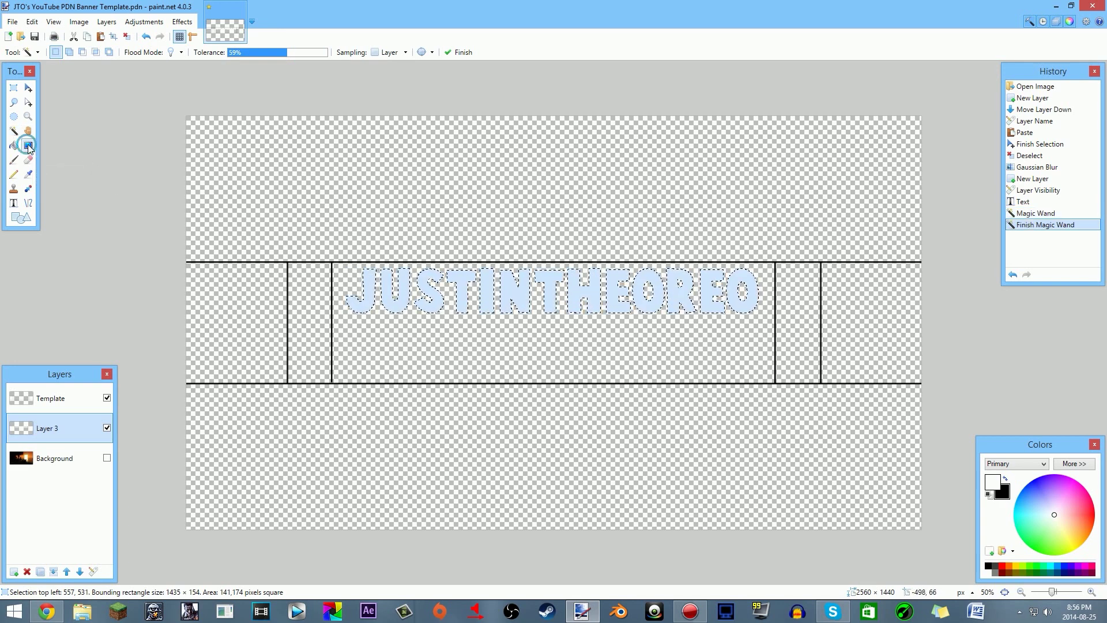
{"action": "left_click", "coordinate": [69, 53]}
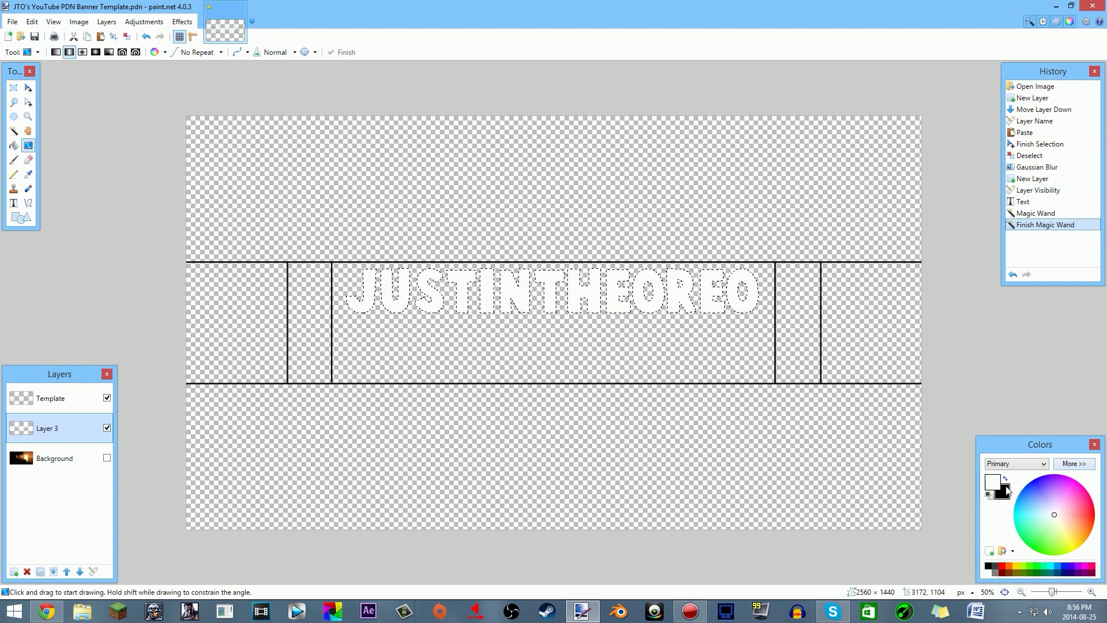
Step: Fill the selected lettering with a vertical gradient from light blue primary to dark blue secondary, starting mid-letter, and deselect it
{"action": "left_click_drag", "start_coordinate": [1032, 509], "coordinate": [1007, 517]}
{"action": "left_click_drag", "start_coordinate": [1015, 511], "coordinate": [1004, 497]}
{"action": "left_click", "coordinate": [1003, 497]}
{"action": "left_click", "coordinate": [1032, 481]}
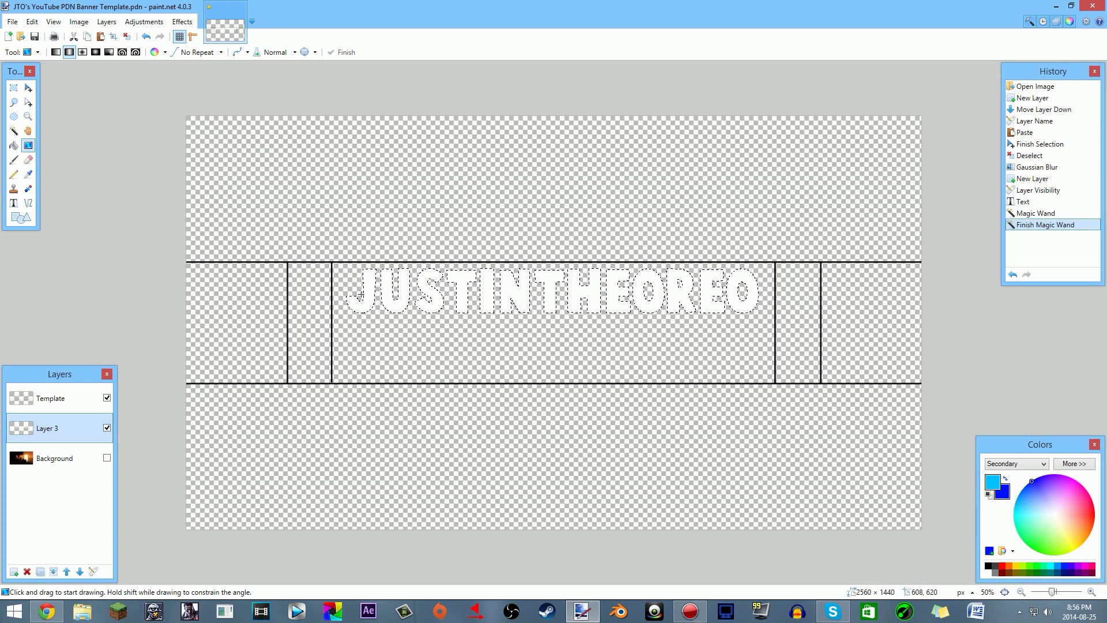
{"action": "left_click_drag", "start_coordinate": [369, 288], "coordinate": [369, 265]}
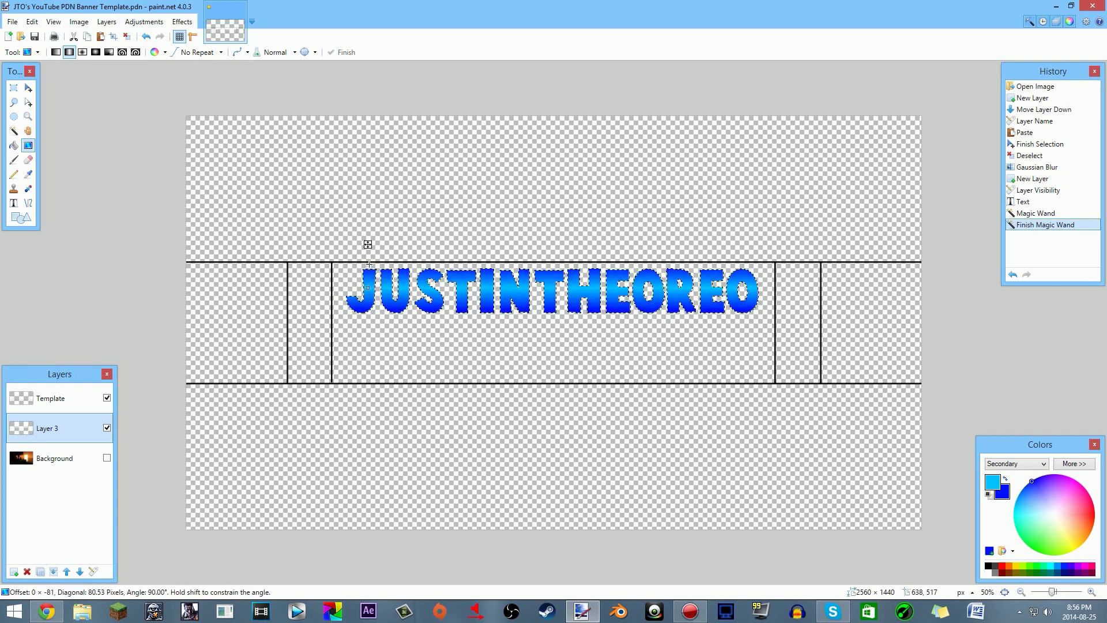
{"action": "left_click_drag", "start_coordinate": [549, 292], "coordinate": [548, 253]}
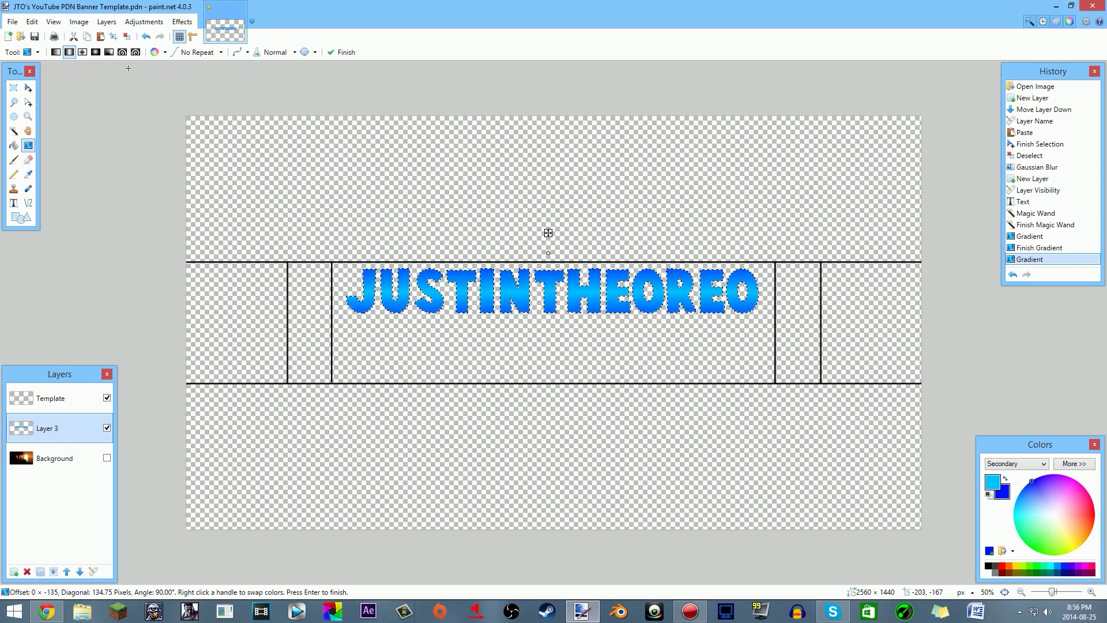
{"action": "left_click", "coordinate": [127, 36]}
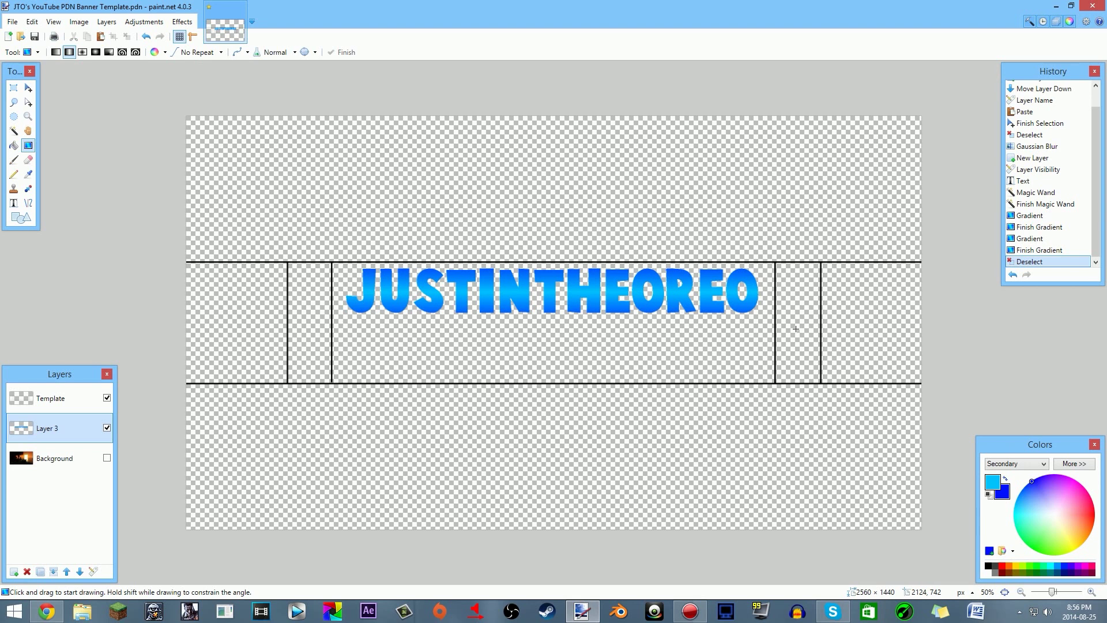
Step: Add a layer above the lettering, select the transparent area around the letters on Layer 3 with the Magic Wand, and activate Layer 4
{"action": "left_click", "coordinate": [14, 572]}
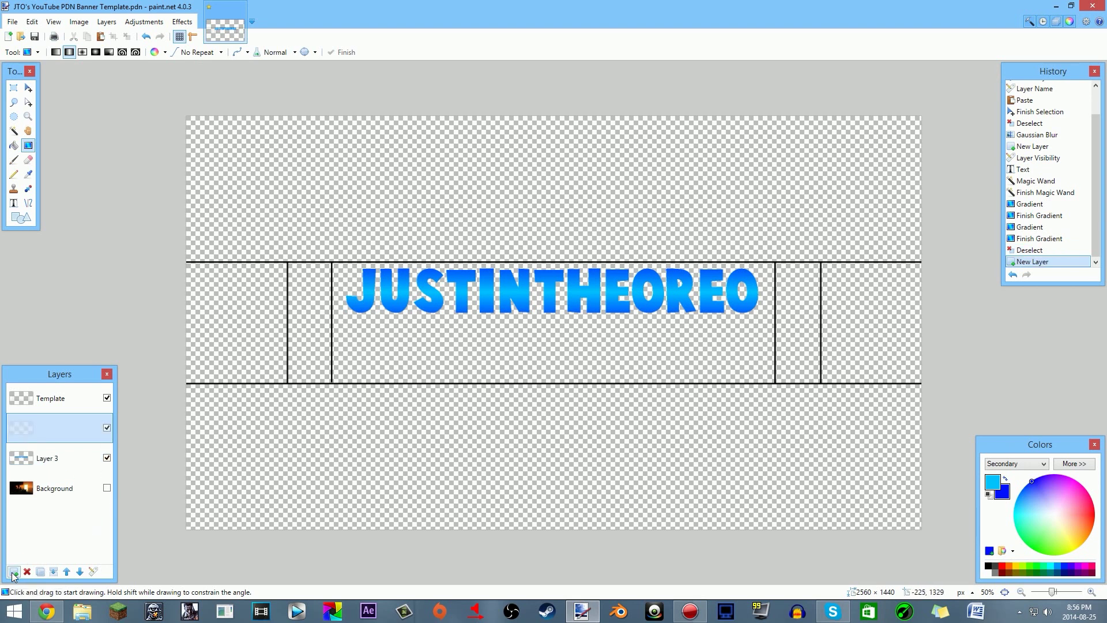
{"action": "left_click", "coordinate": [52, 459]}
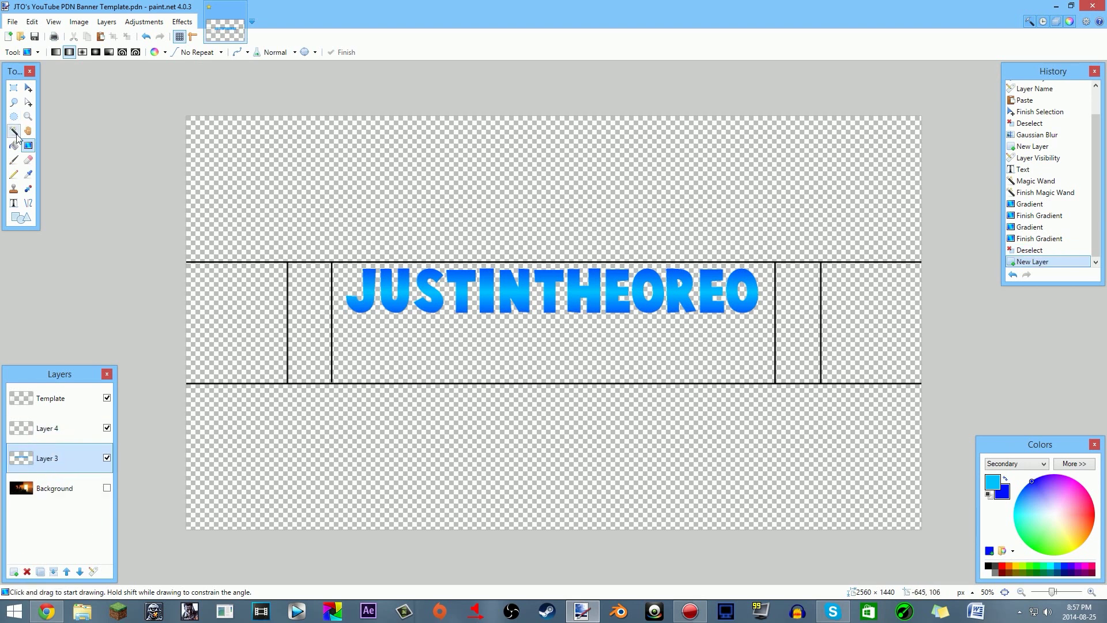
{"action": "left_click", "coordinate": [13, 131]}
{"action": "left_click", "coordinate": [567, 209]}
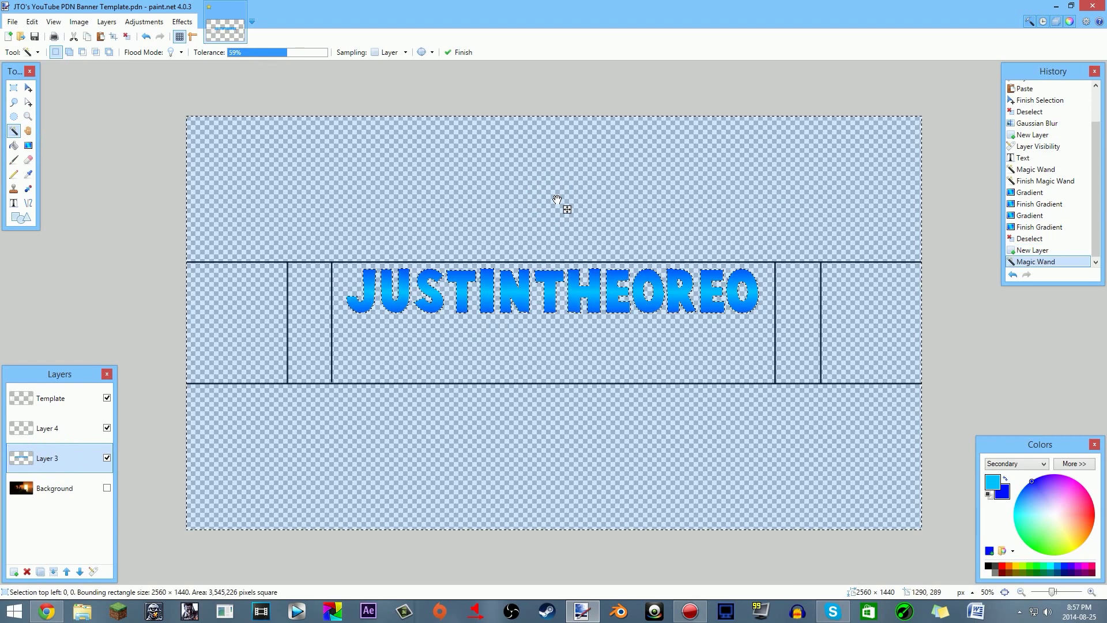
{"action": "left_click", "coordinate": [60, 430]}
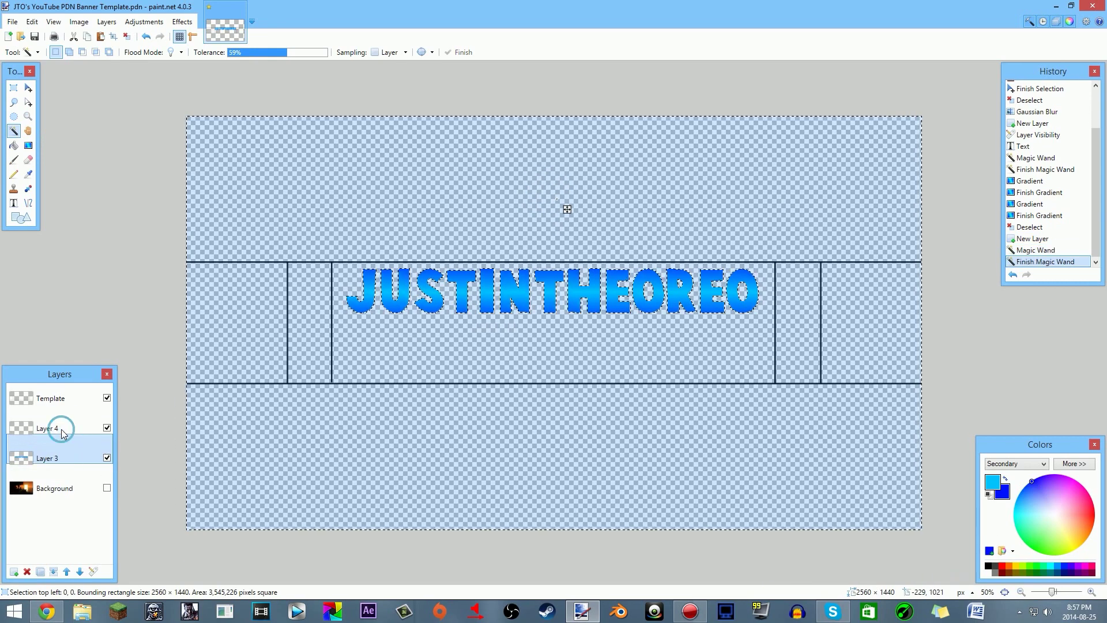
Step: Reset the colors with white as primary, fill the selected surroundings on Layer 4 with white, and deselect
{"action": "left_click", "coordinate": [15, 146]}
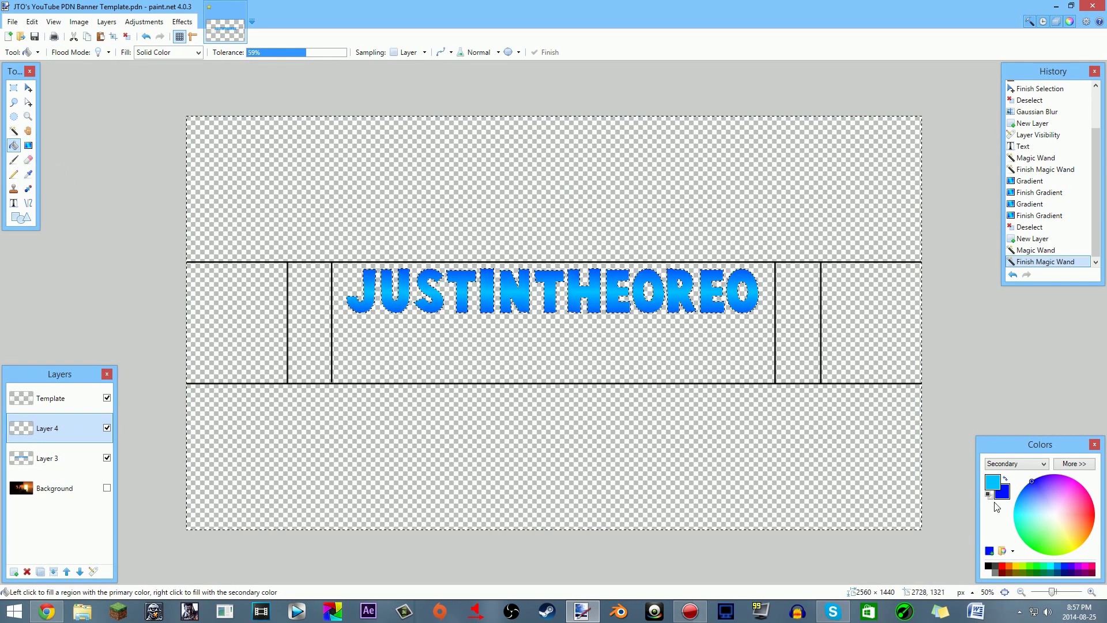
{"action": "left_click", "coordinate": [990, 496]}
{"action": "left_click", "coordinate": [1005, 479]}
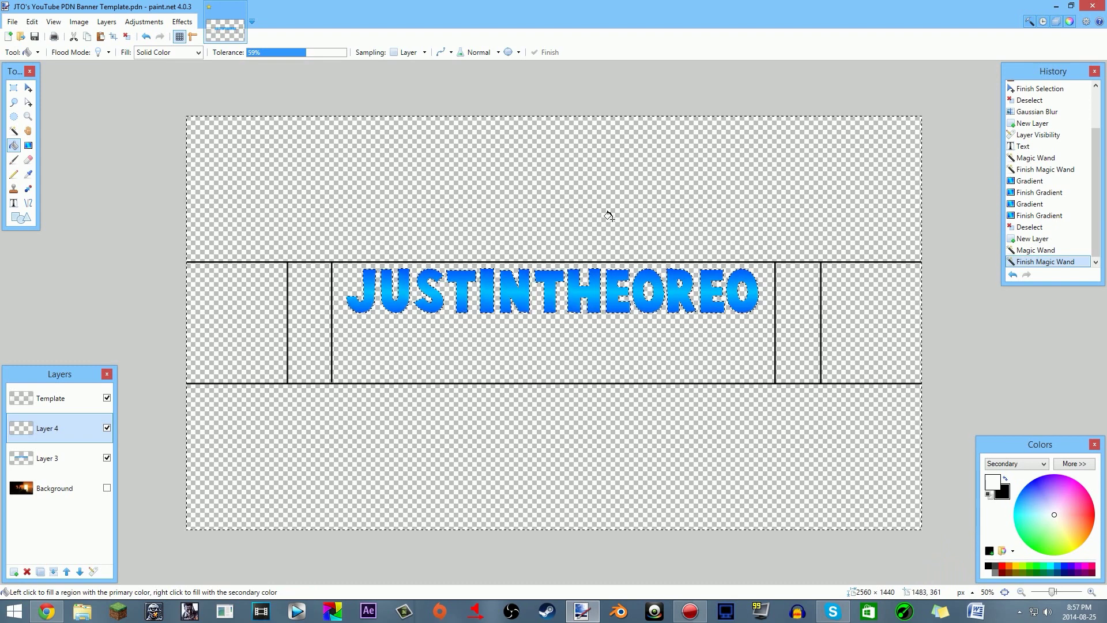
{"action": "left_click", "coordinate": [553, 174]}
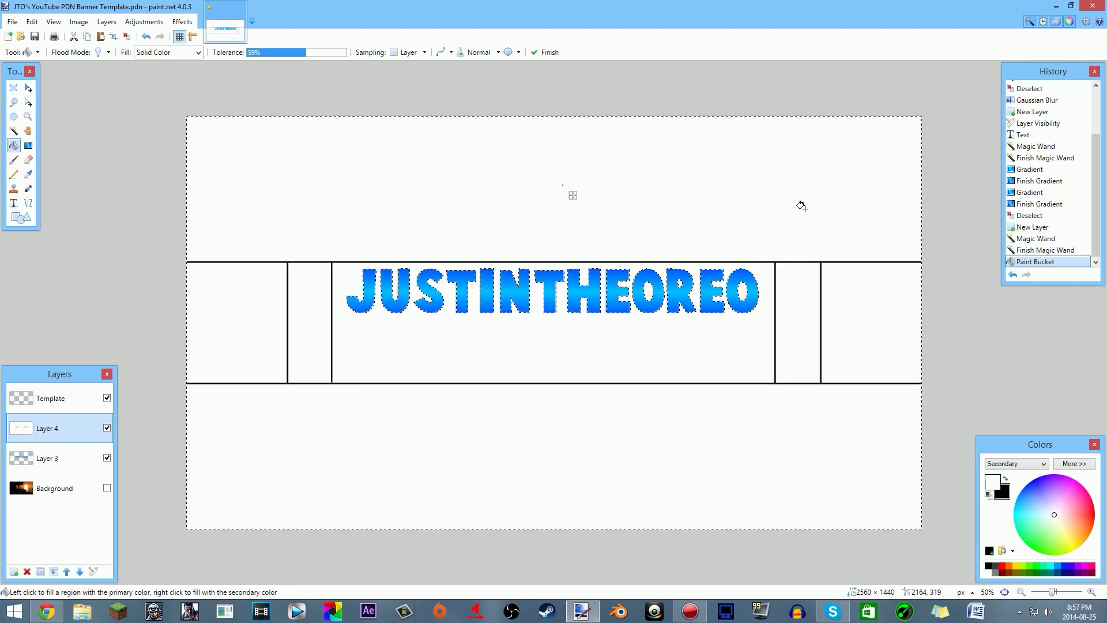
{"action": "key", "text": "ctrl+d"}
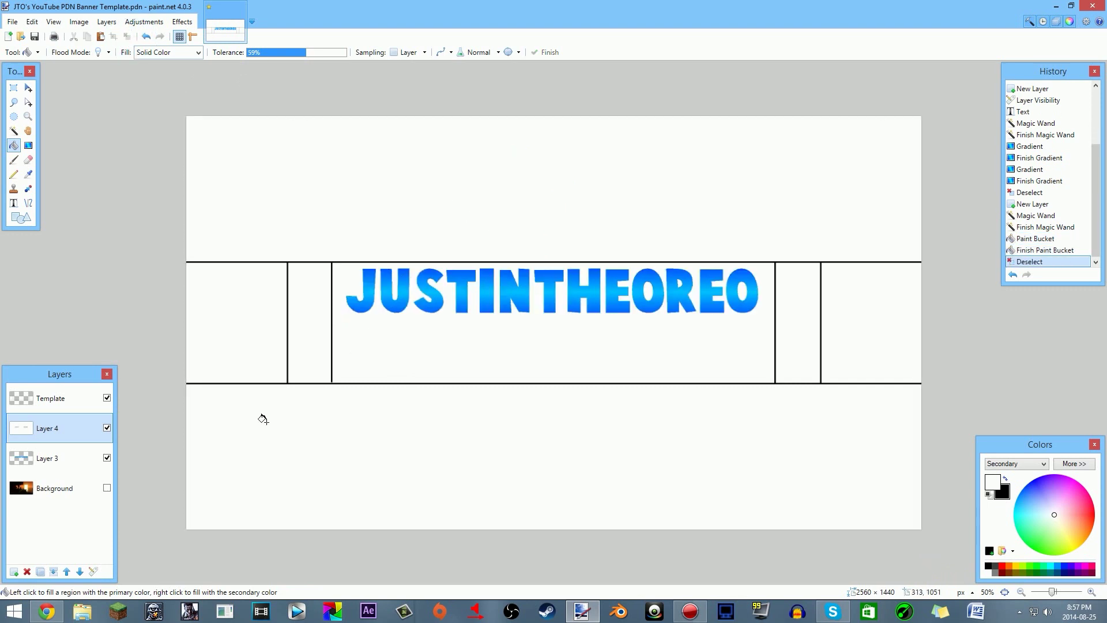
Step: Toggle the visibility of Layer 4 and Layer 3 to compare the white surround with the lettering, leaving both shown
{"action": "left_click", "coordinate": [107, 428]}
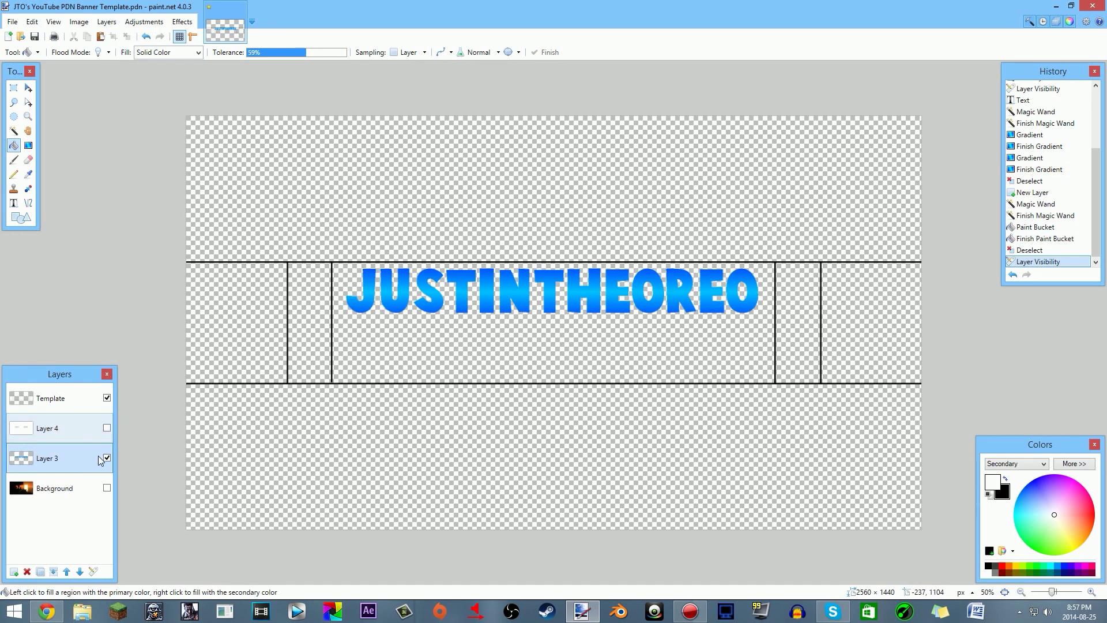
{"action": "left_click", "coordinate": [107, 428]}
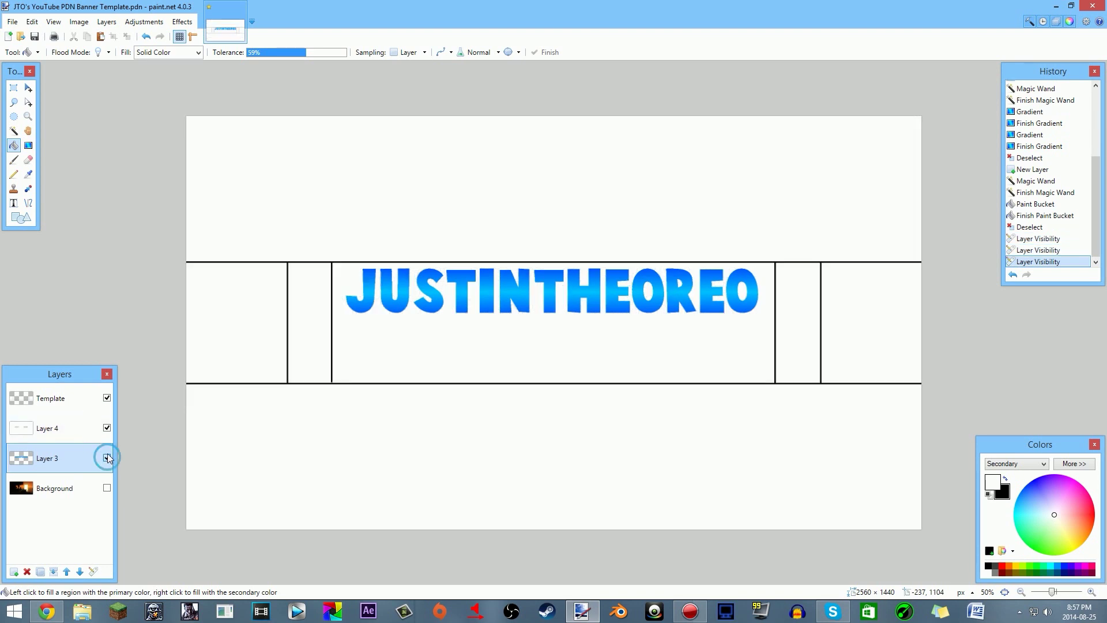
{"action": "left_click", "coordinate": [106, 458]}
{"action": "left_click", "coordinate": [107, 428]}
{"action": "left_click", "coordinate": [106, 457]}
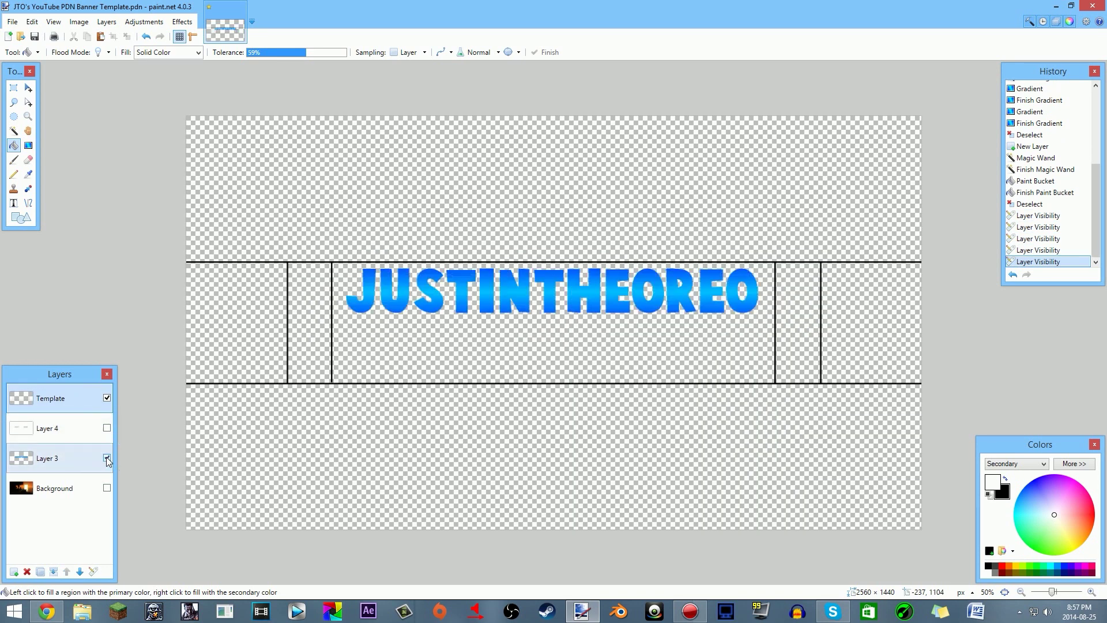
{"action": "left_click", "coordinate": [107, 430]}
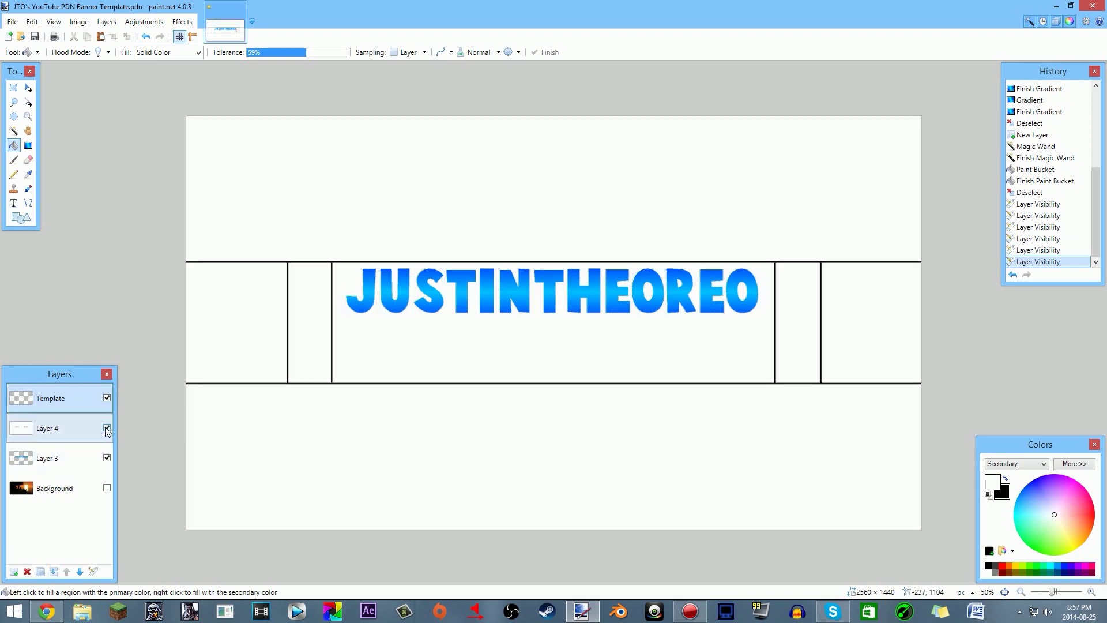
Step: Apply a white Drop Shadow to Layer 4 with zero offsets, widening radius 5, blur radius 5 and opacity 255, keeping the original image
{"action": "left_click", "coordinate": [50, 437]}
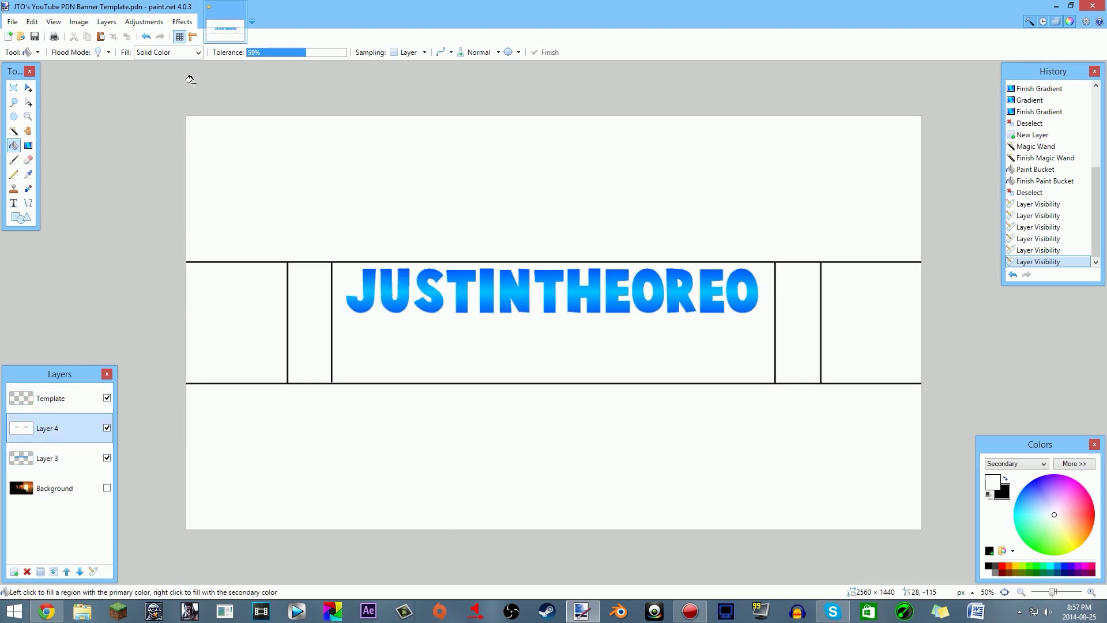
{"action": "left_click", "coordinate": [190, 26]}
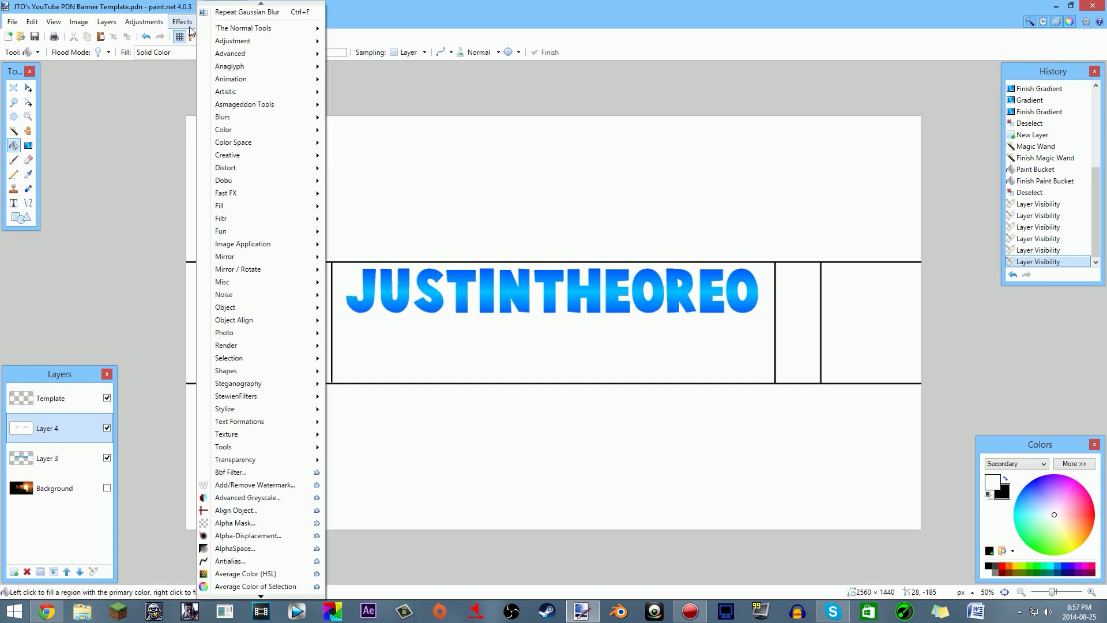
{"action": "left_click", "coordinate": [254, 309]}
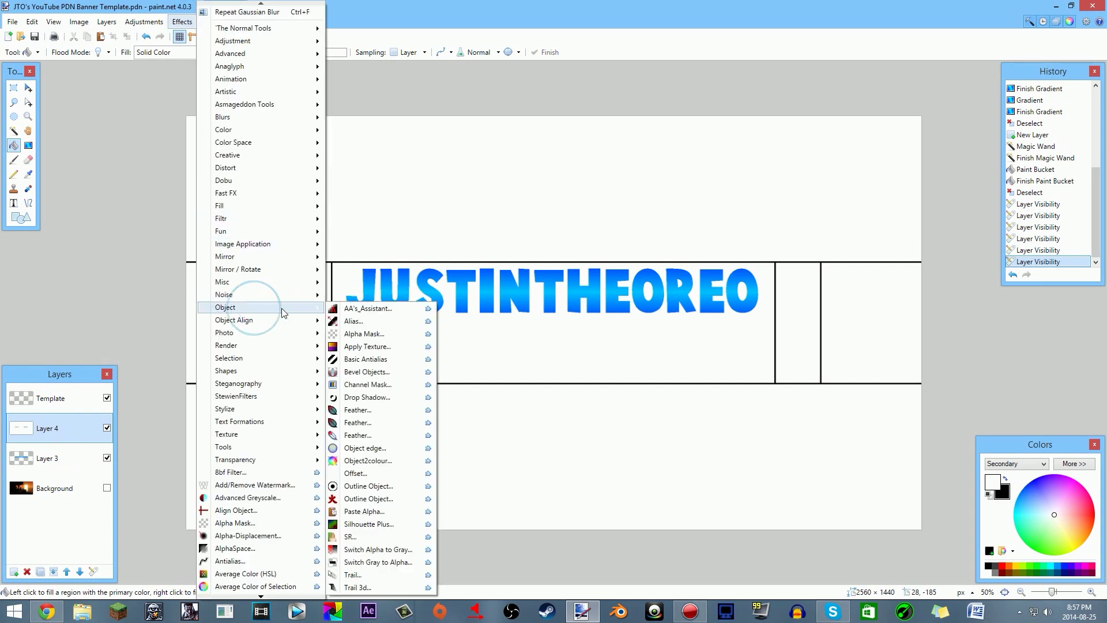
{"action": "left_click", "coordinate": [403, 399]}
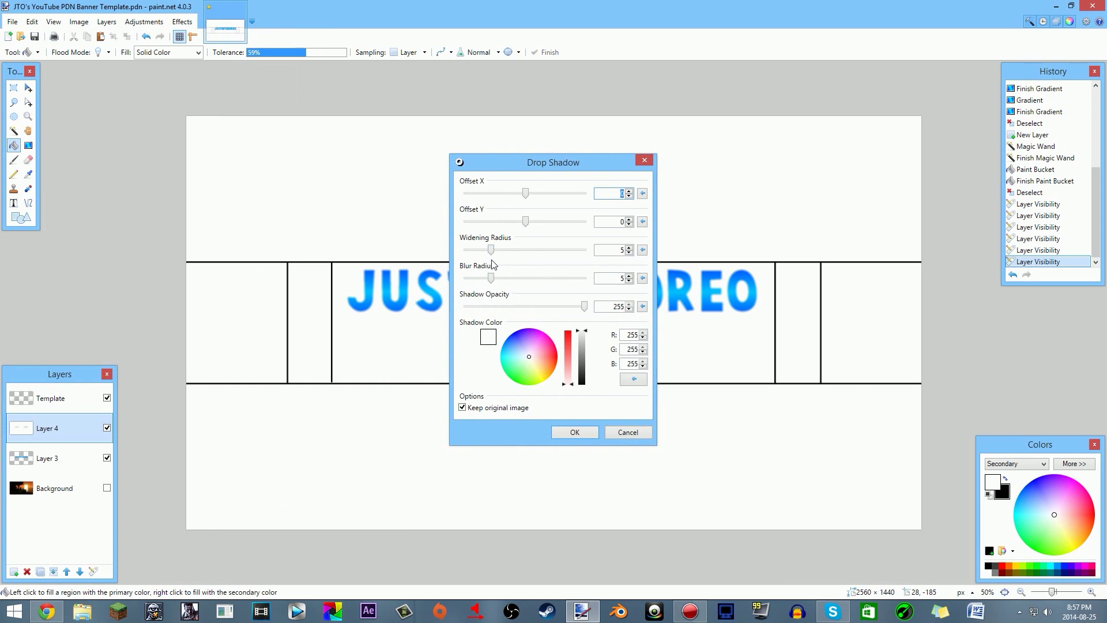
{"action": "left_click_drag", "start_coordinate": [491, 279], "coordinate": [486, 282]}
{"action": "left_click", "coordinate": [642, 278]}
{"action": "left_click", "coordinate": [576, 433]}
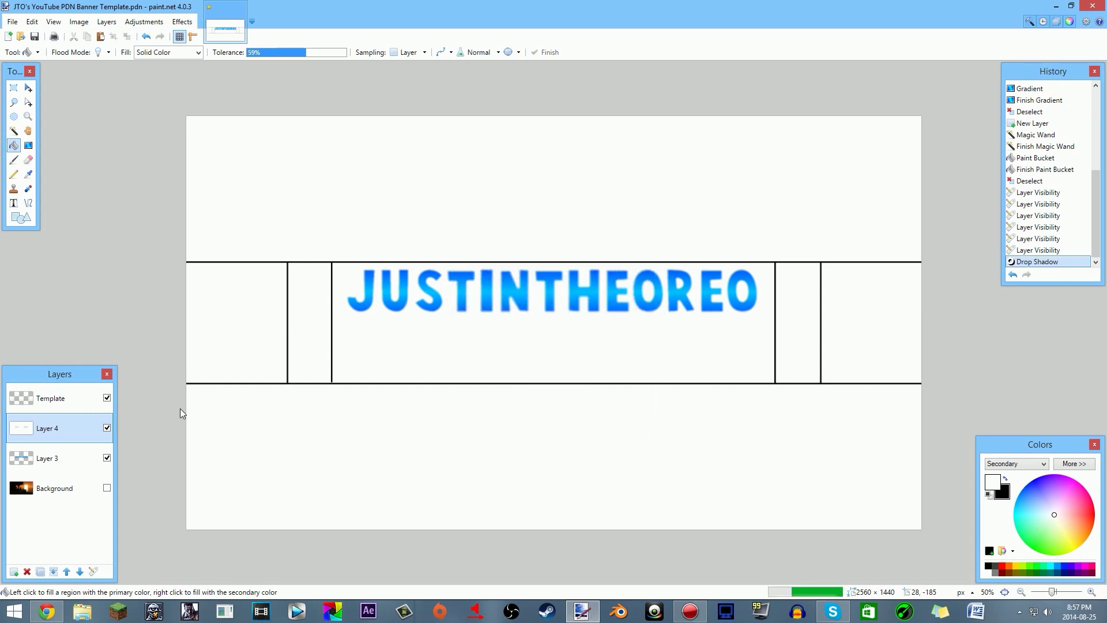
Step: Lower the Magic Wand tolerance, select the white area around the lettering on Layer 4, and inspect the selection edge up close
{"action": "left_click", "coordinate": [14, 131]}
{"action": "left_click_drag", "start_coordinate": [288, 52], "coordinate": [256, 52]}
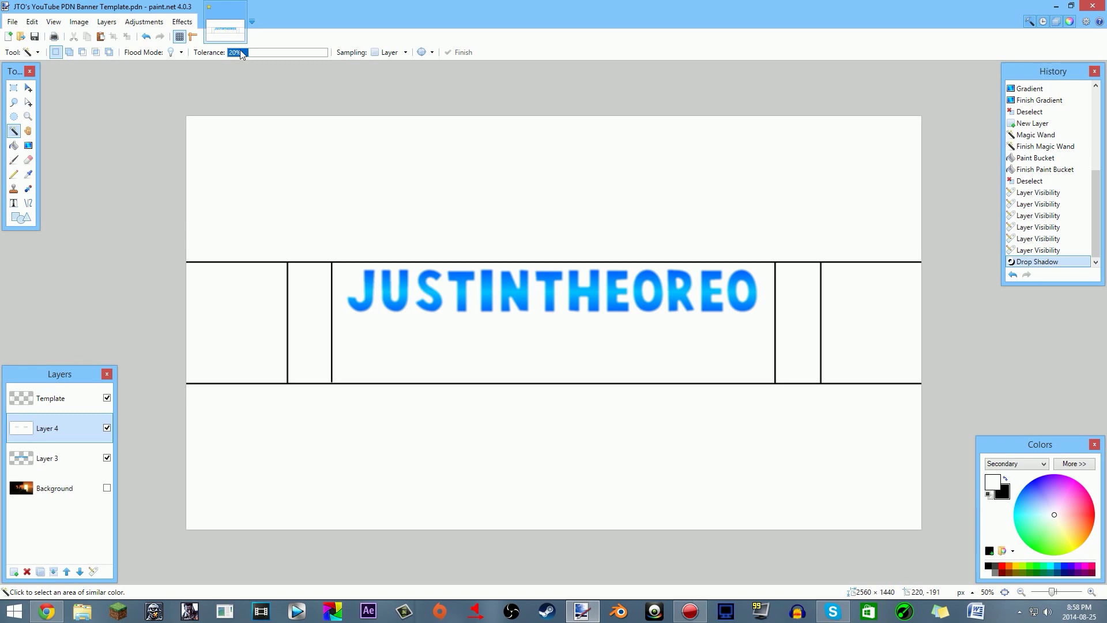
{"action": "left_click_drag", "start_coordinate": [235, 55], "coordinate": [234, 55]}
{"action": "left_click", "coordinate": [352, 167]}
{"action": "scroll", "coordinate": [369, 184], "scroll_direction": "up", "scroll_amount": 5}
{"action": "scroll", "coordinate": [375, 232], "scroll_direction": "up", "scroll_amount": 3}
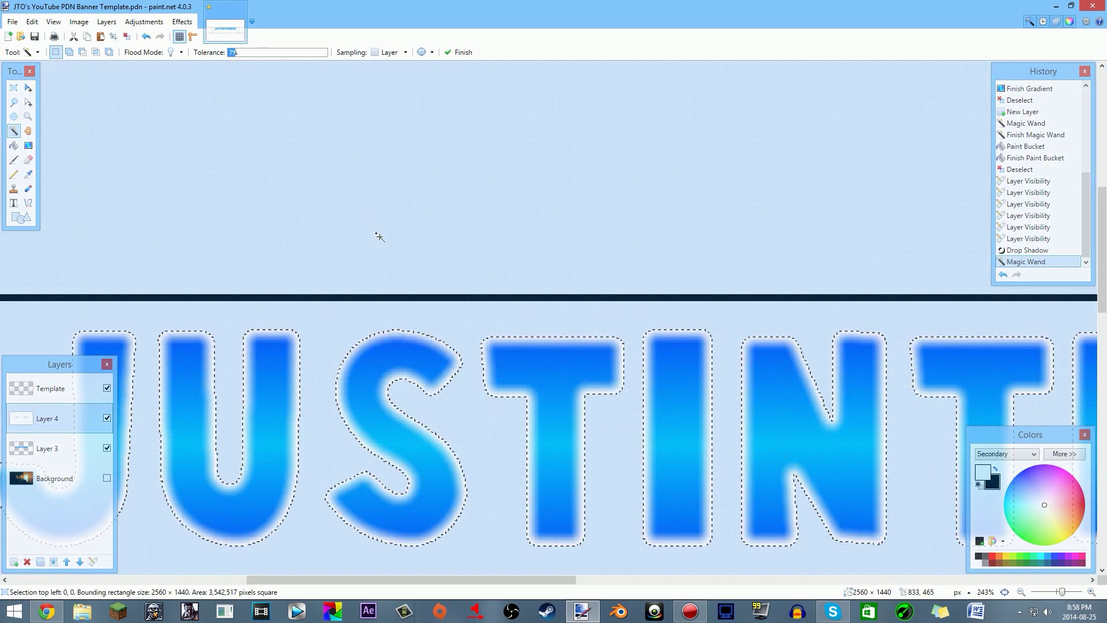
{"action": "scroll", "coordinate": [379, 238], "scroll_direction": "down", "scroll_amount": 3}
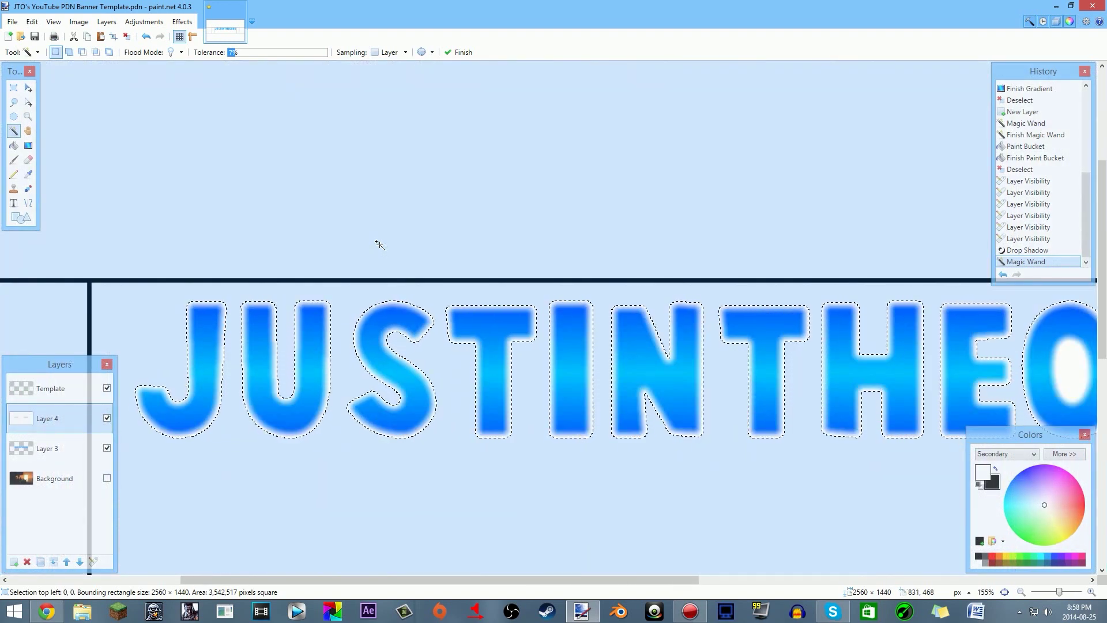
Step: Hide Layer 4 and select Layer 3's transparent area with the Magic Wand at 0% tolerance, including the openings inside the letters
{"action": "left_click", "coordinate": [106, 418]}
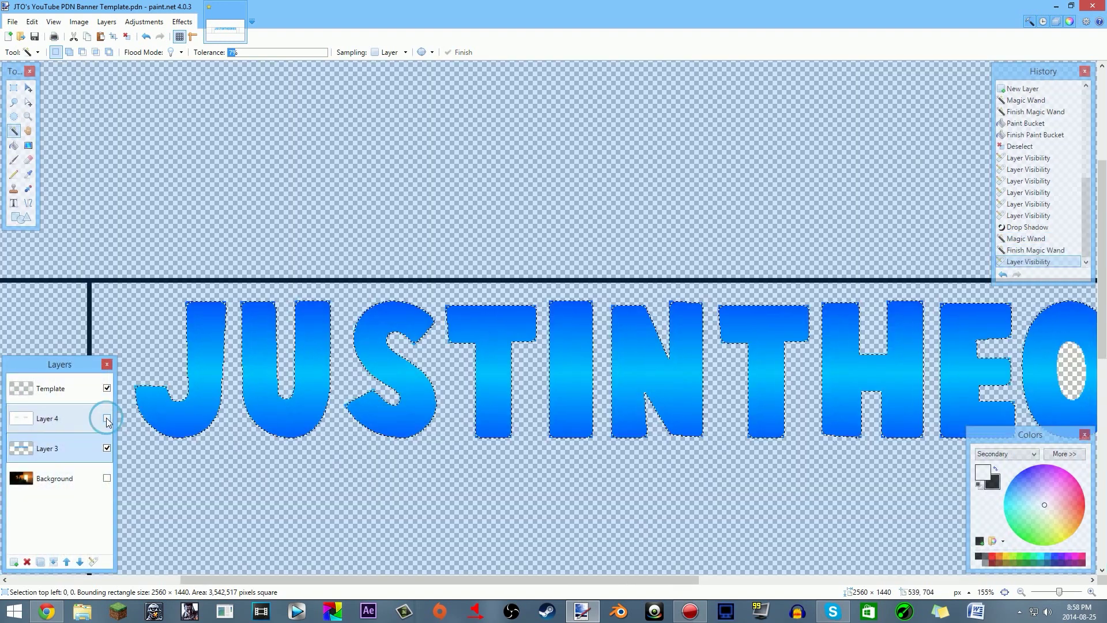
{"action": "left_click", "coordinate": [58, 449]}
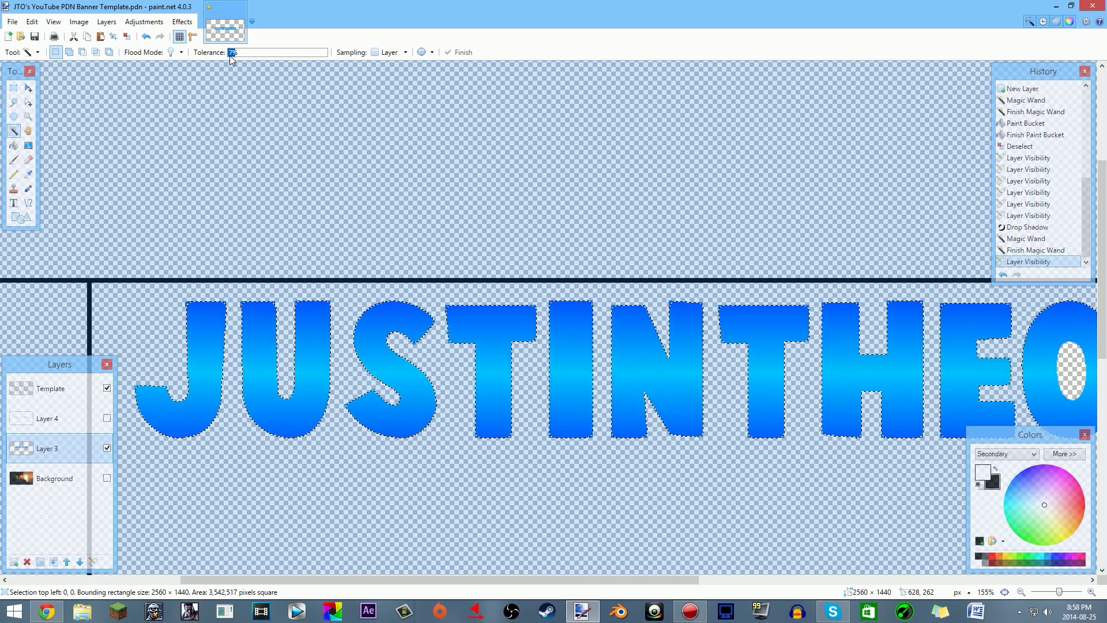
{"action": "left_click", "coordinate": [220, 181]}
{"action": "left_click", "coordinate": [335, 191]}
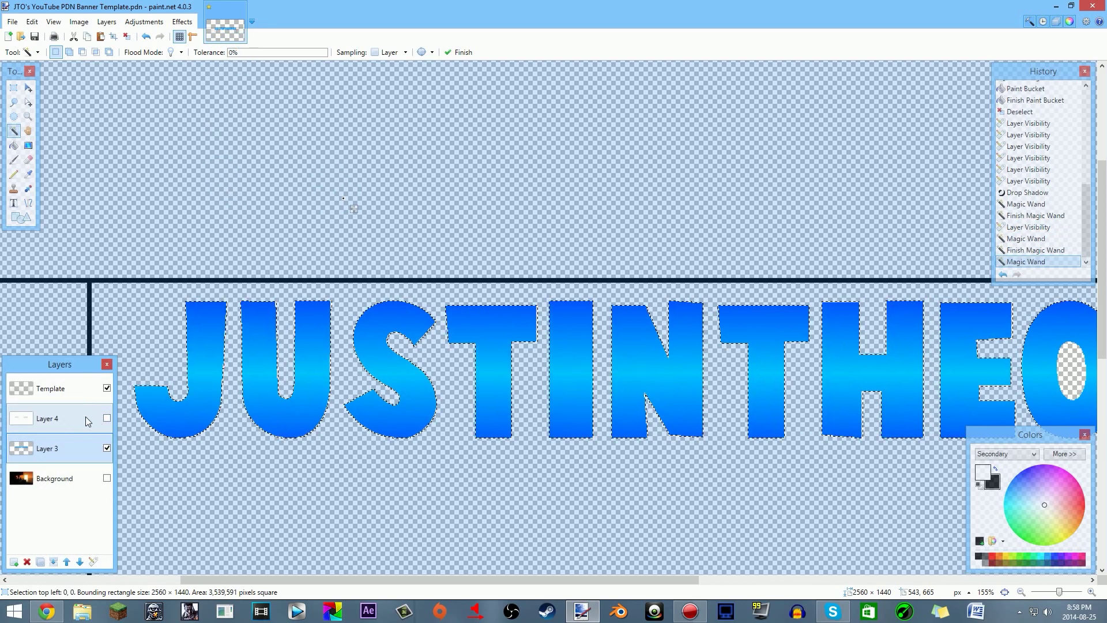
{"action": "scroll", "coordinate": [393, 374], "scroll_direction": "down", "scroll_amount": 1}
{"action": "scroll", "coordinate": [354, 234], "scroll_direction": "down", "scroll_amount": 2}
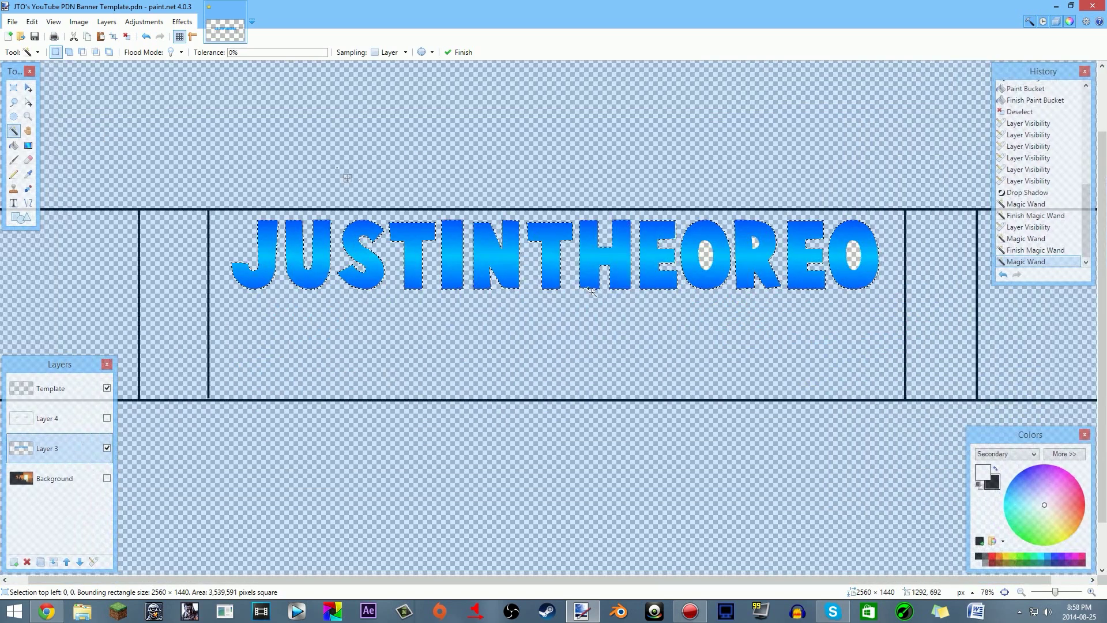
{"action": "left_click", "coordinate": [713, 174]}
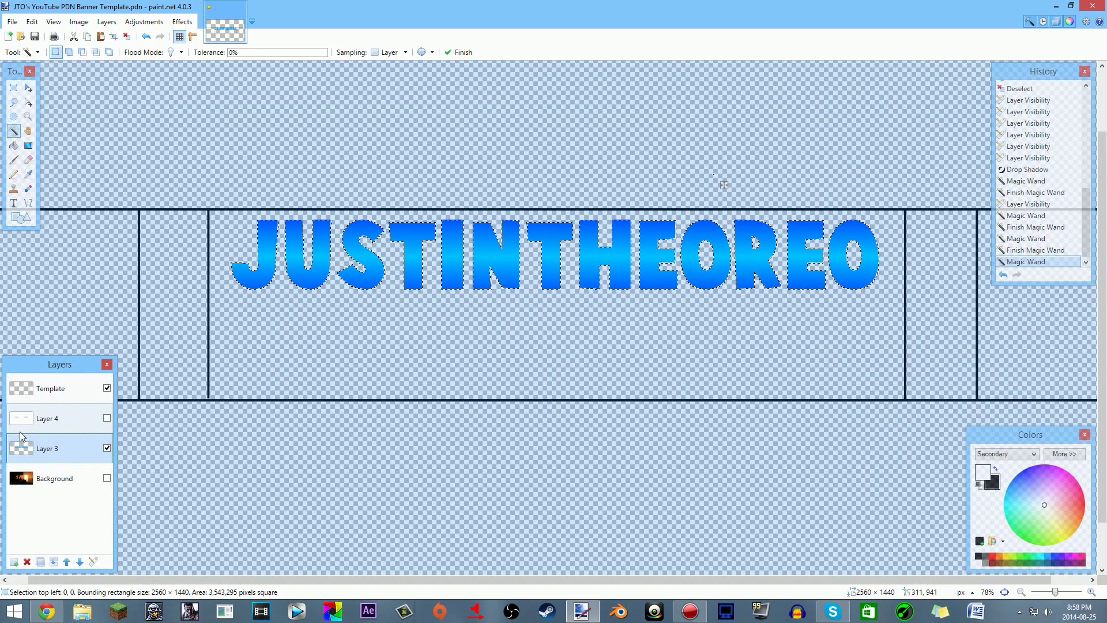
Step: Show Layer 4 again, erase its white area within the selection, and merge it down into Layer 3
{"action": "left_click", "coordinate": [64, 419]}
{"action": "left_click", "coordinate": [107, 418]}
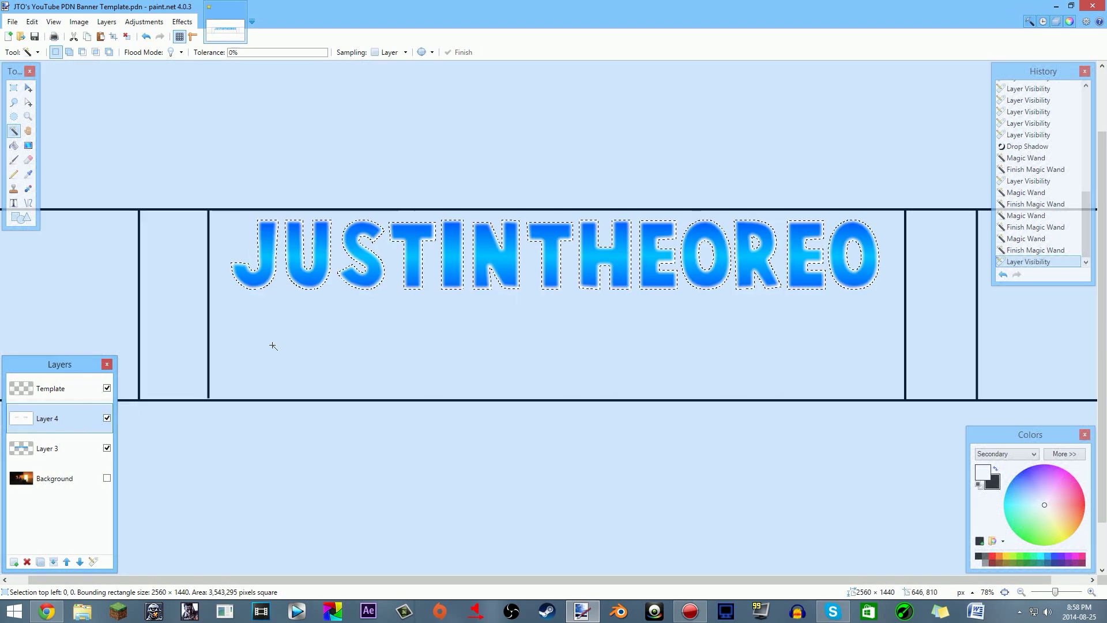
{"action": "scroll", "coordinate": [269, 344], "scroll_direction": "down", "scroll_amount": 2}
{"action": "key", "text": "Delete"}
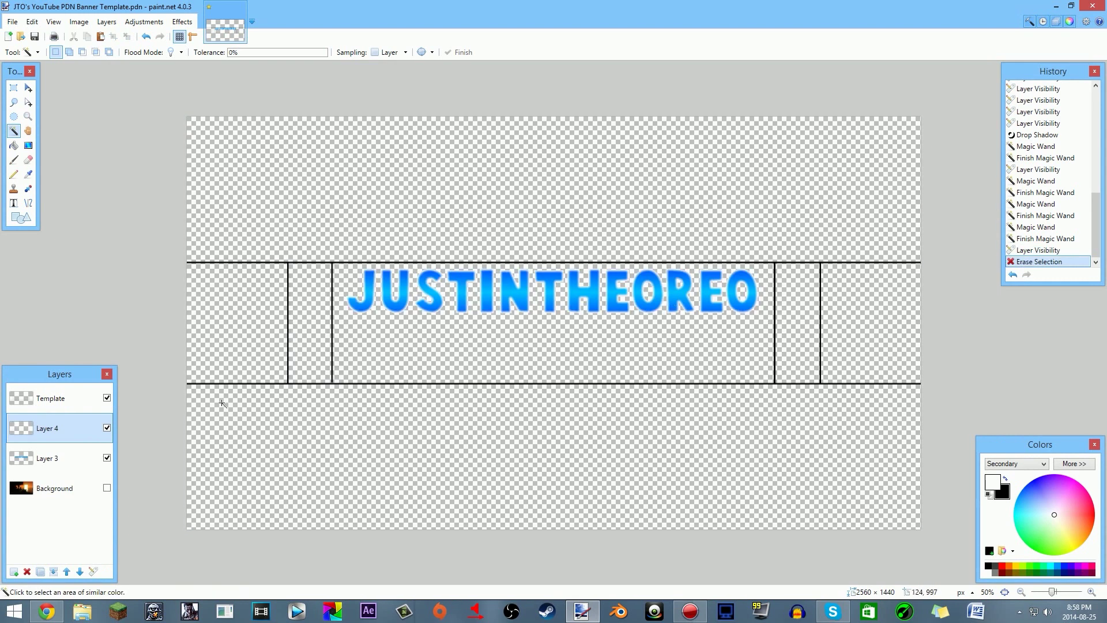
{"action": "left_click", "coordinate": [53, 571]}
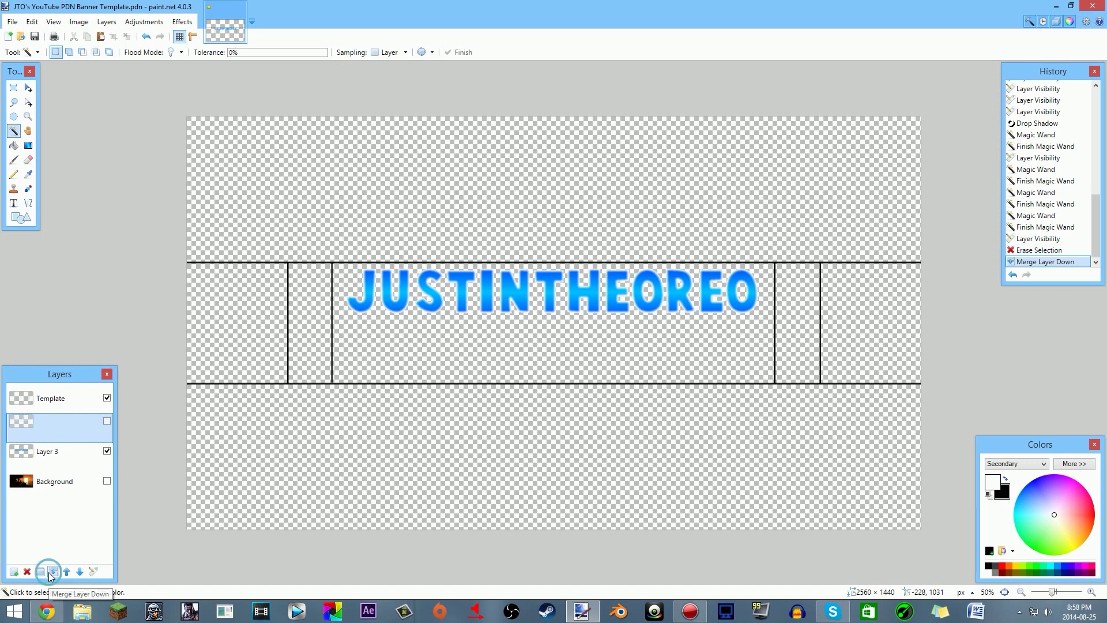
Step: Outline the merged lettering with a black Drop Shadow using zero offsets, widening radius 7, blur radius 0 and opacity 255
{"action": "left_click", "coordinate": [183, 22]}
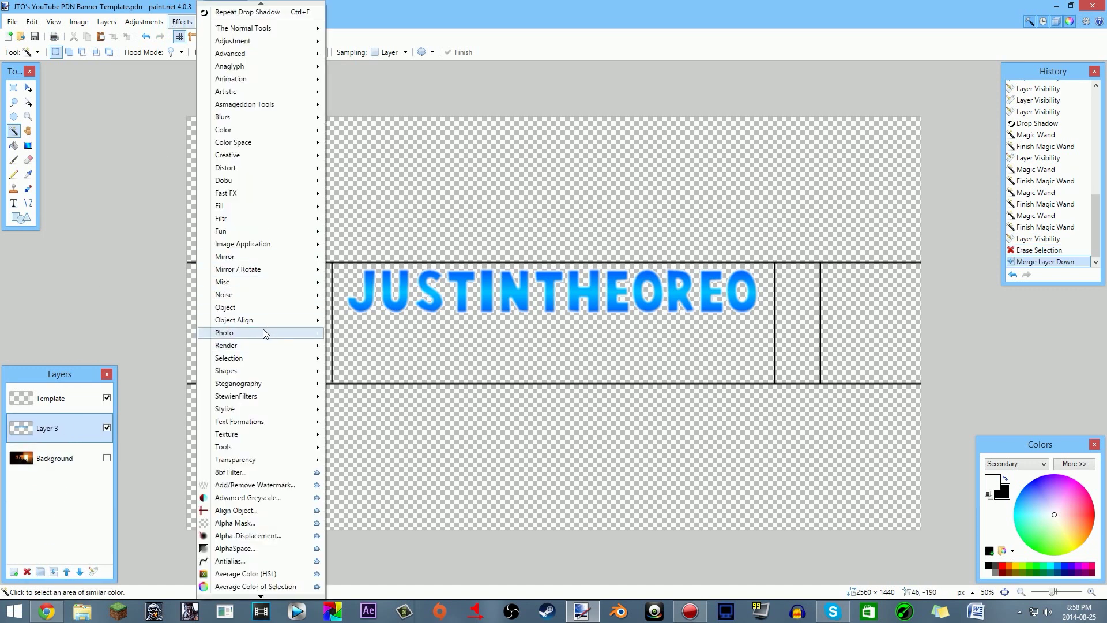
{"action": "mouse_move", "coordinate": [257, 307]}
{"action": "left_click", "coordinate": [363, 391]}
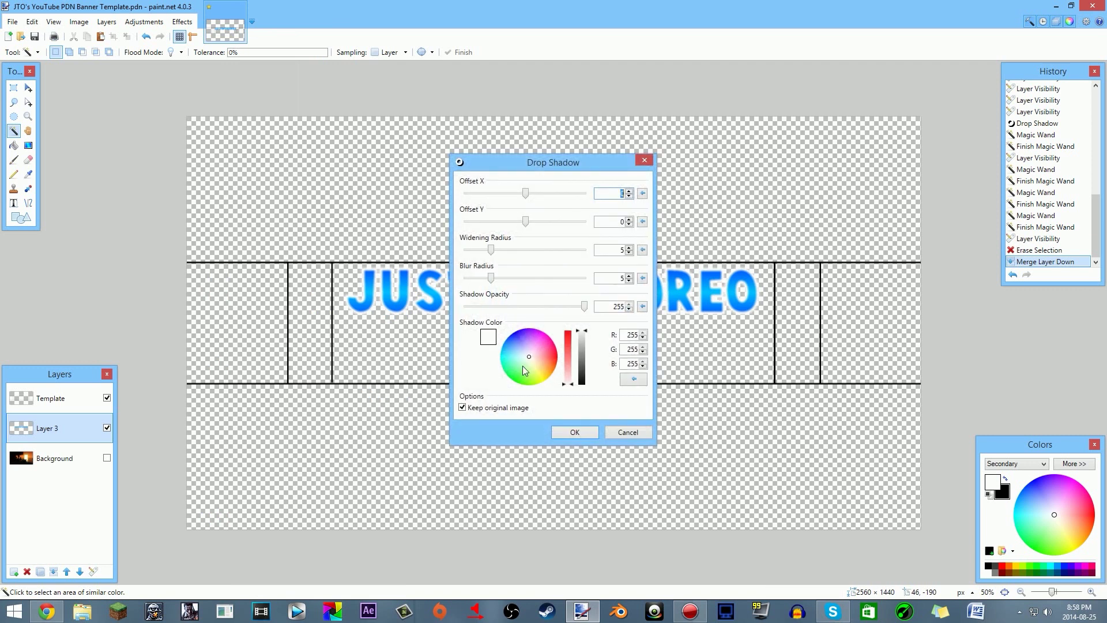
{"action": "left_click_drag", "start_coordinate": [577, 348], "coordinate": [573, 548]}
{"action": "left_click_drag", "start_coordinate": [492, 279], "coordinate": [504, 260]}
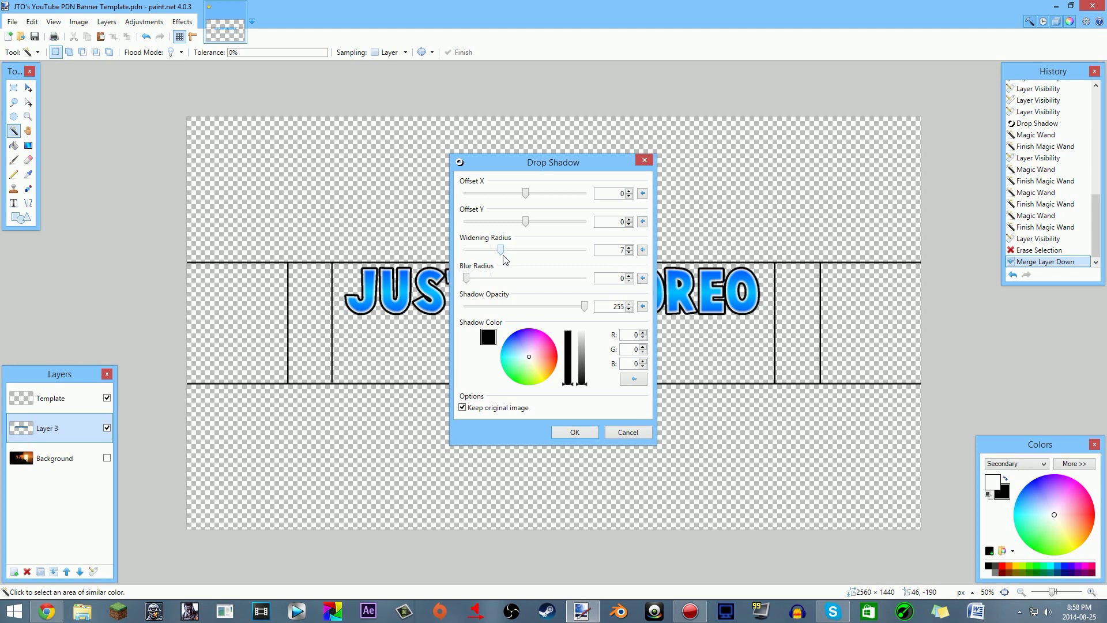
{"action": "left_click", "coordinate": [579, 435]}
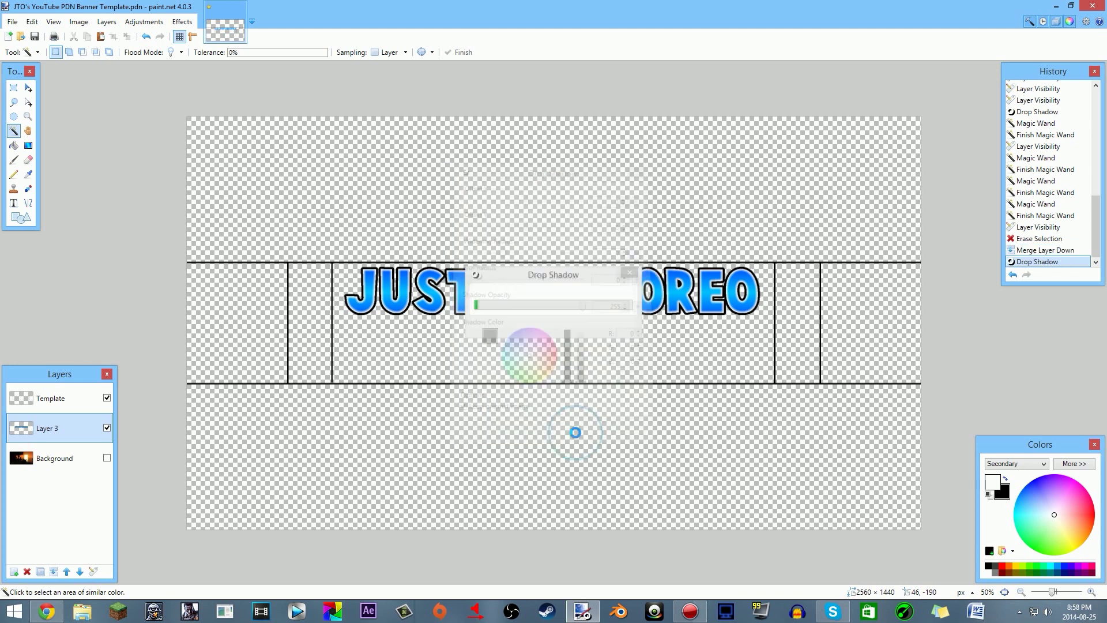
{"action": "left_click", "coordinate": [193, 24]}
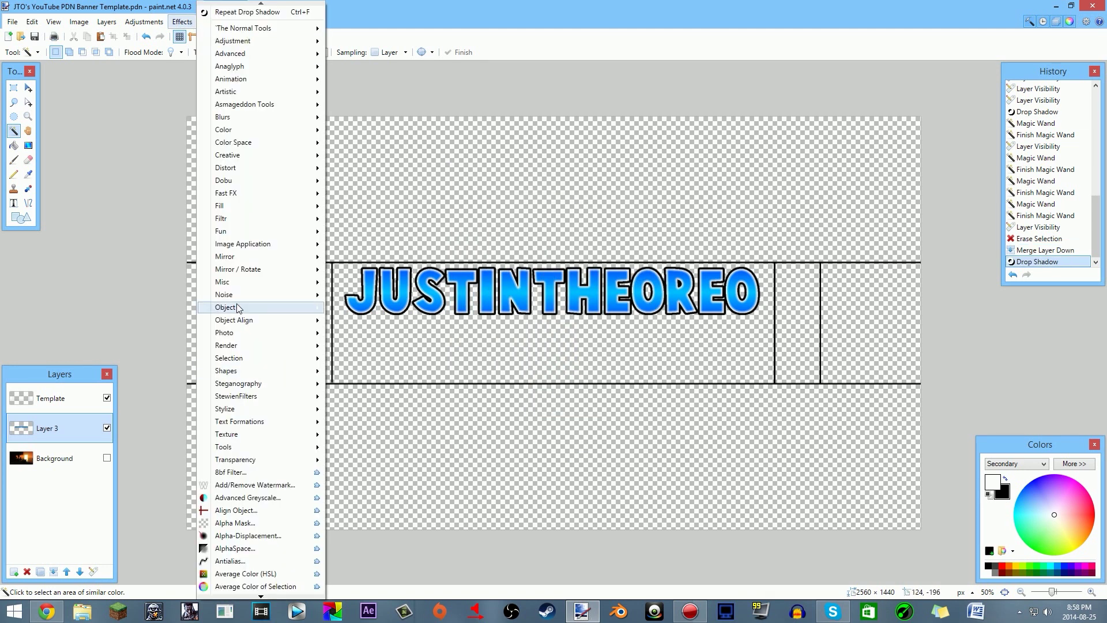
{"action": "mouse_move", "coordinate": [237, 310]}
{"action": "left_click", "coordinate": [366, 404]}
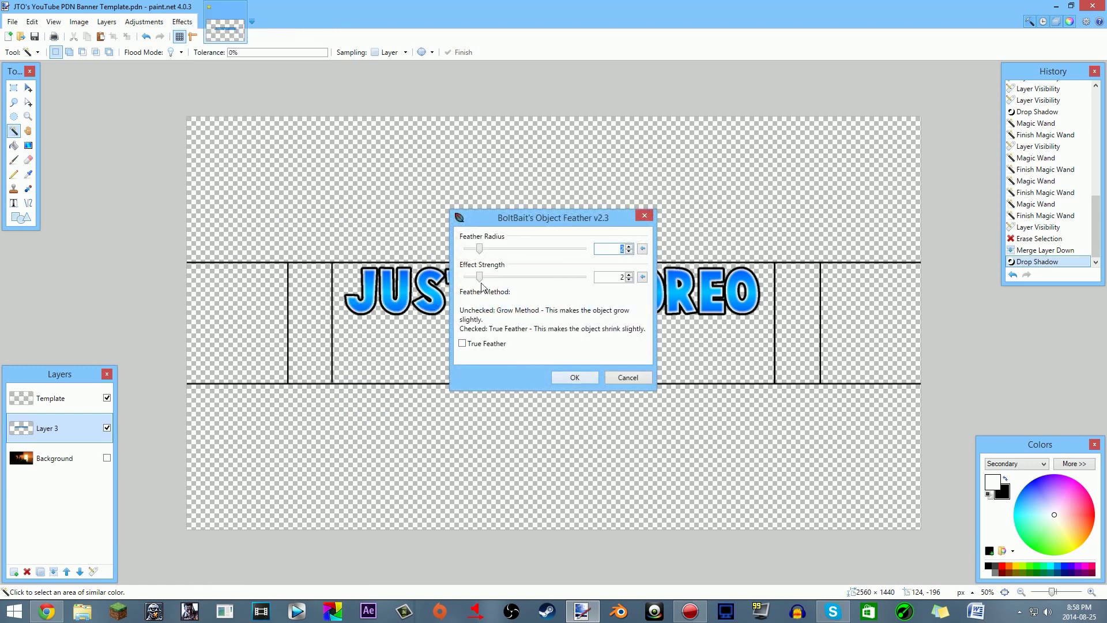
{"action": "left_click", "coordinate": [627, 378]}
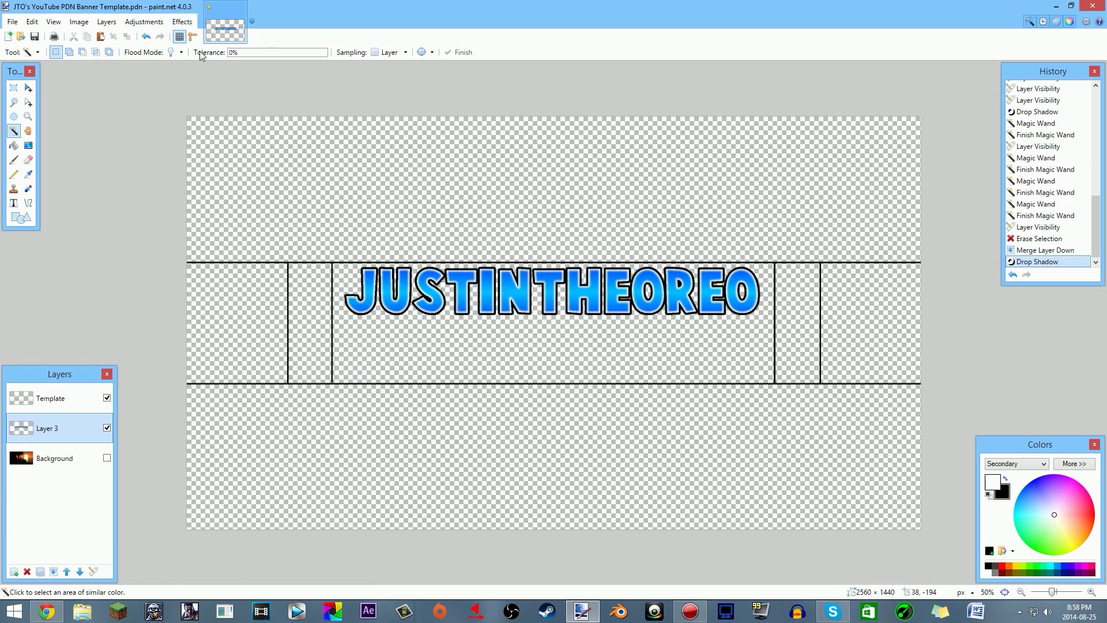
Step: Add a soft black Drop Shadow to the lettering with zero offsets, widening radius 3, blur radius 24 and opacity 255
{"action": "left_click", "coordinate": [182, 23]}
{"action": "mouse_move", "coordinate": [247, 307]}
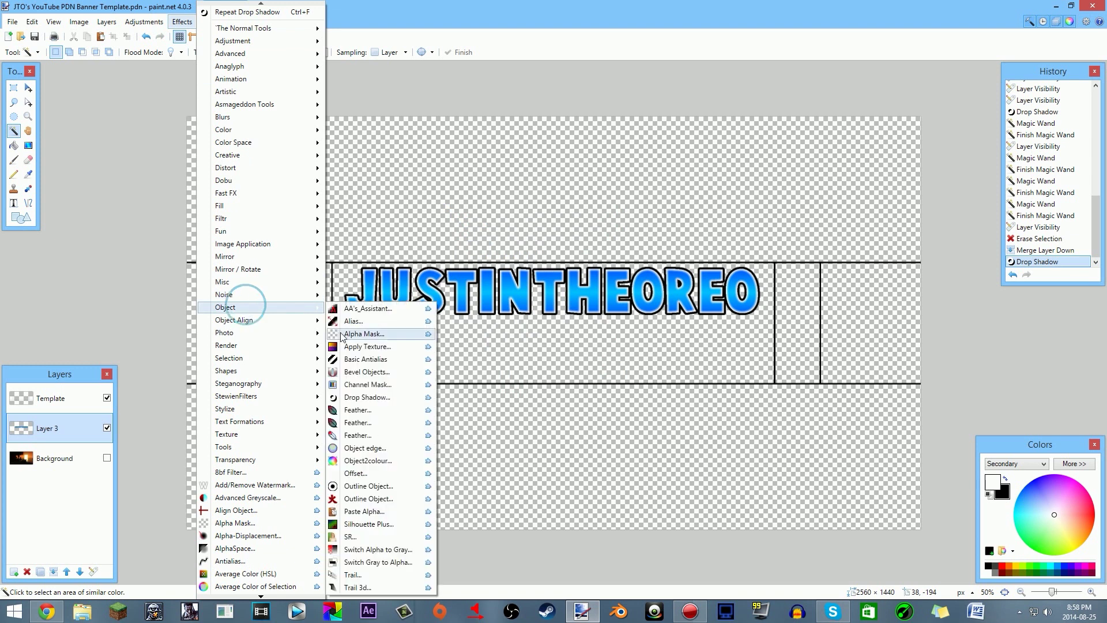
{"action": "left_click", "coordinate": [381, 402]}
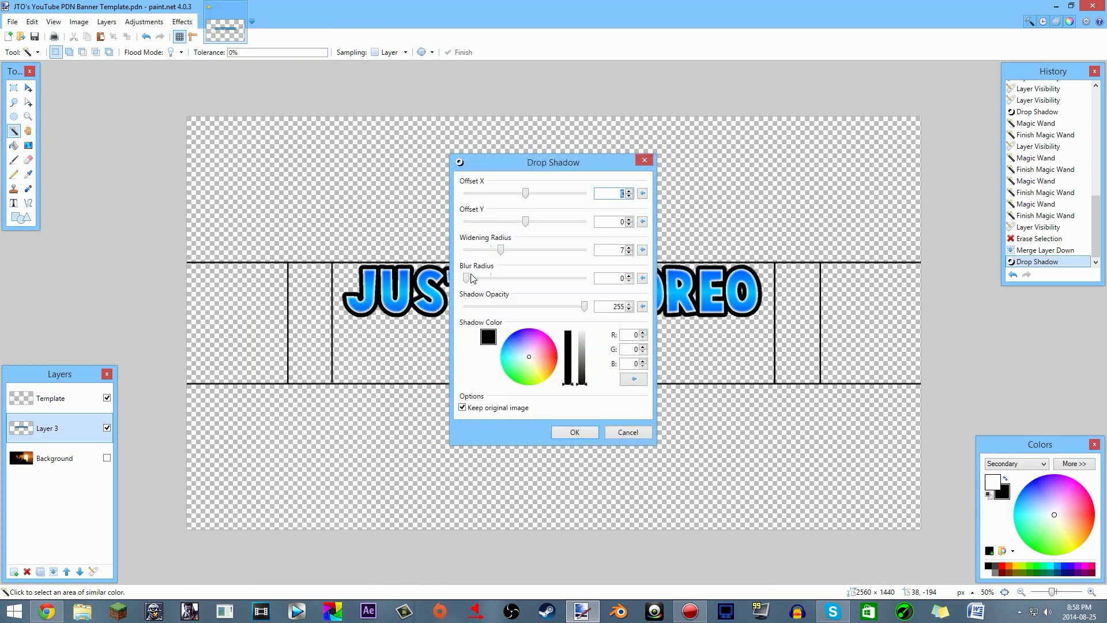
{"action": "left_click_drag", "start_coordinate": [500, 250], "coordinate": [585, 278]}
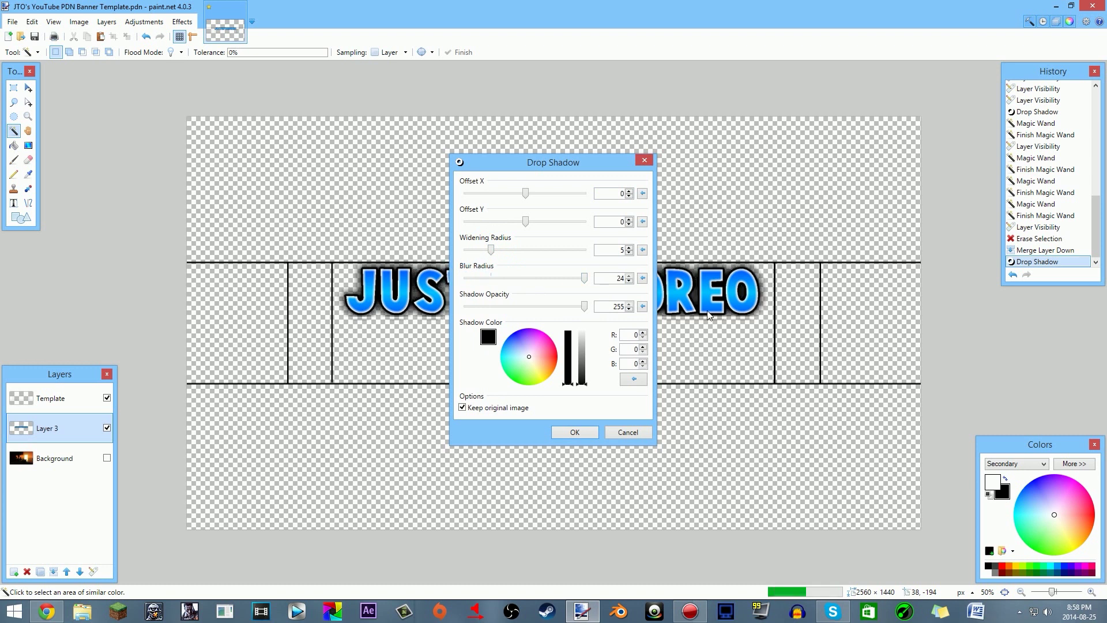
{"action": "left_click", "coordinate": [629, 253]}
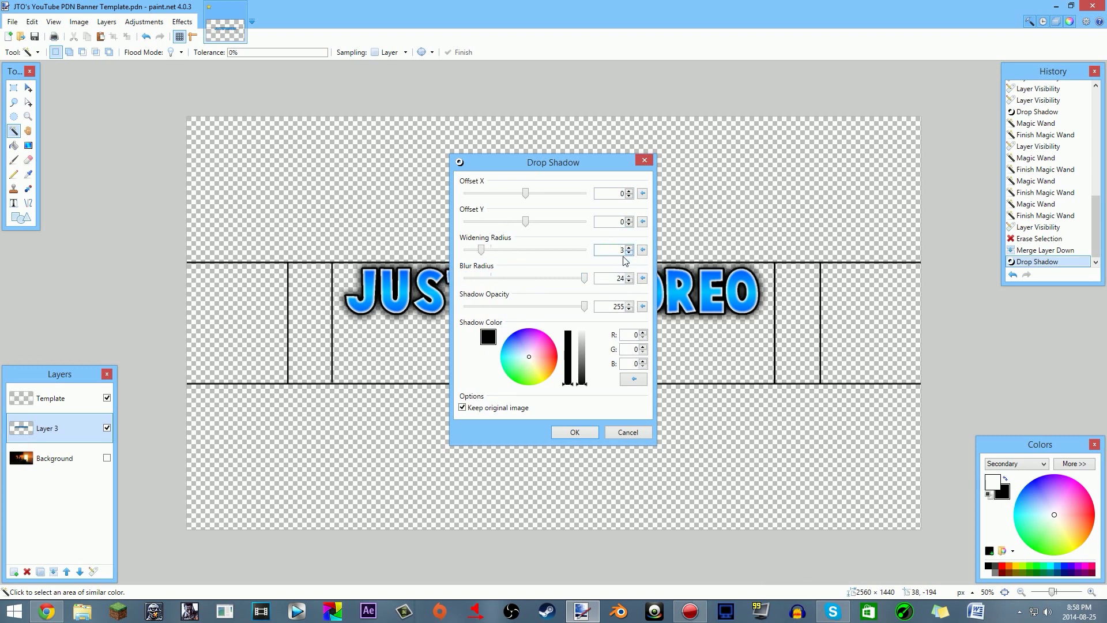
{"action": "left_click", "coordinate": [586, 431]}
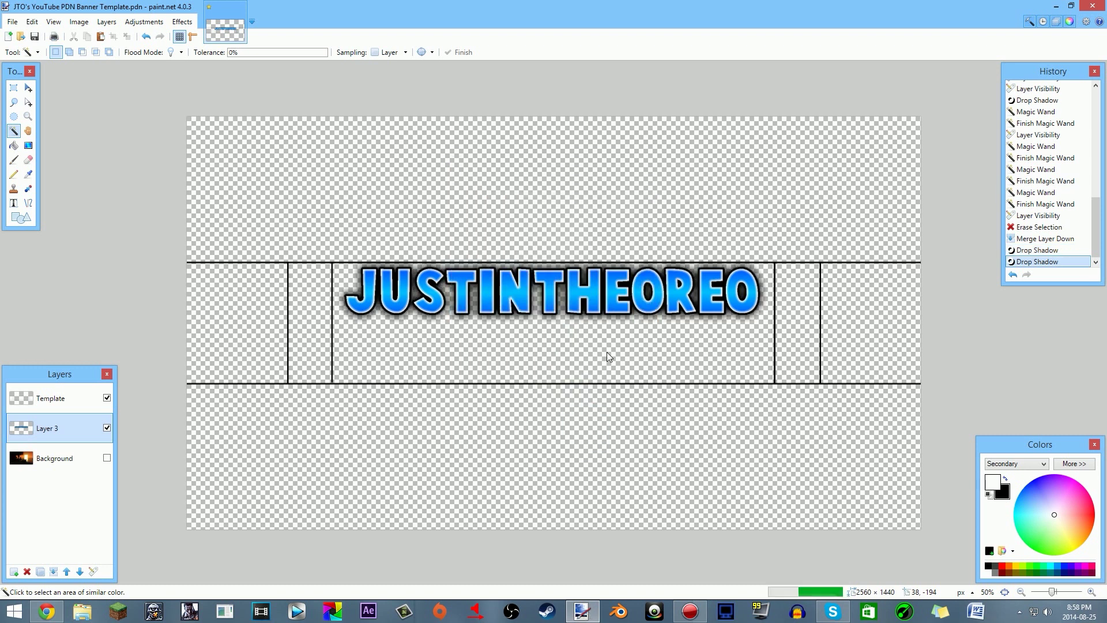
{"action": "scroll", "coordinate": [607, 352], "scroll_direction": "down", "scroll_amount": 2}
{"action": "scroll", "coordinate": [606, 357], "scroll_direction": "up", "scroll_amount": 1}
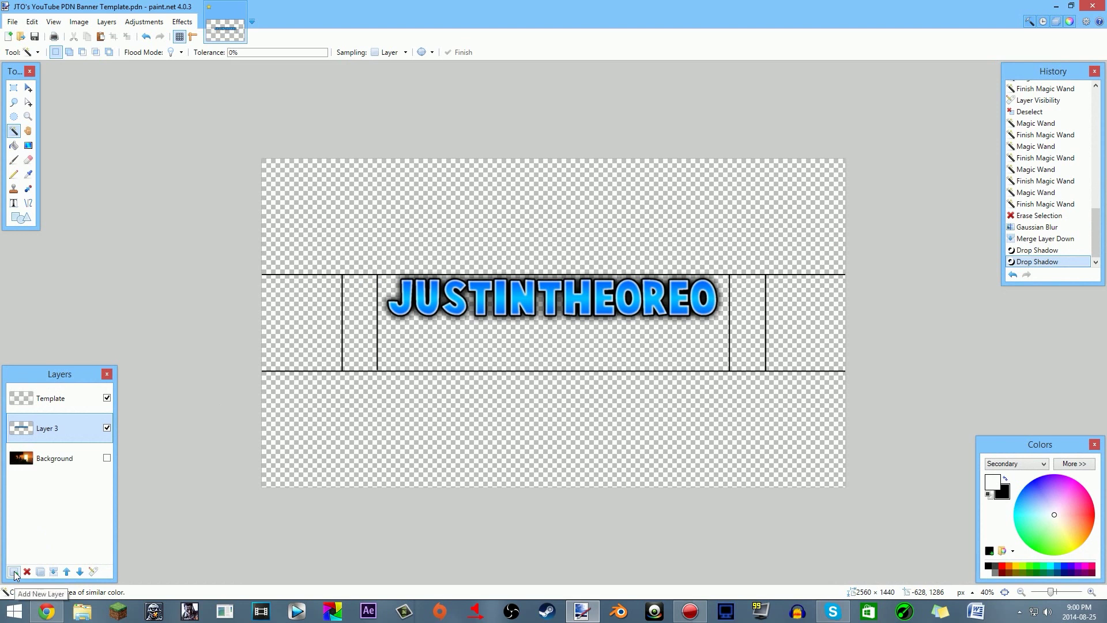
Step: Show the Background layer to check the lettering against the wallpaper, and hide it again
{"action": "left_click", "coordinate": [106, 458]}
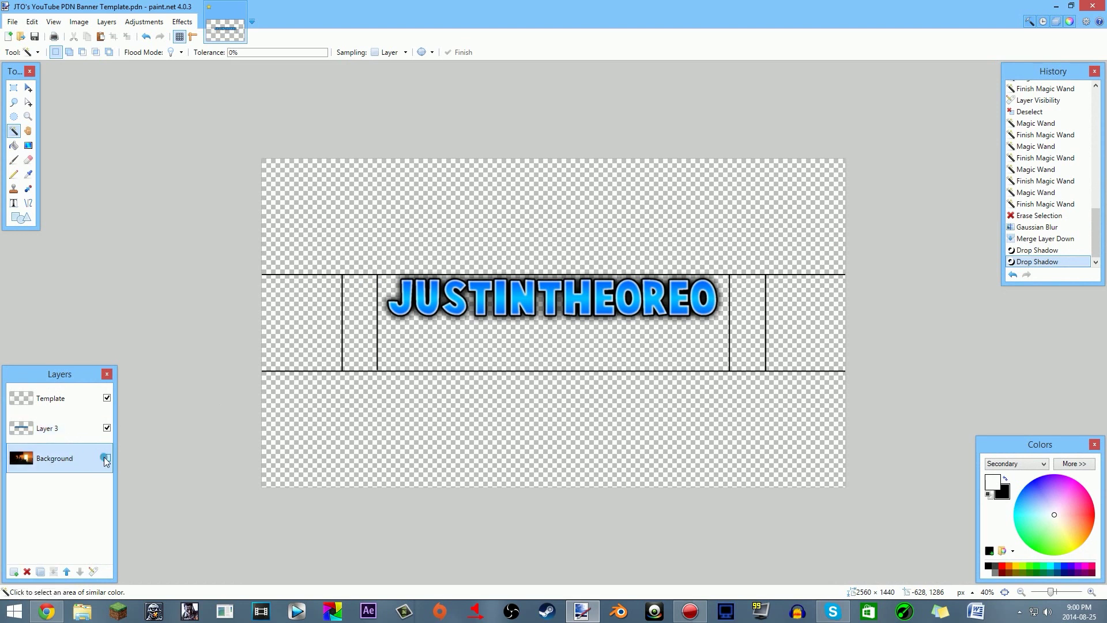
{"action": "left_click", "coordinate": [57, 428]}
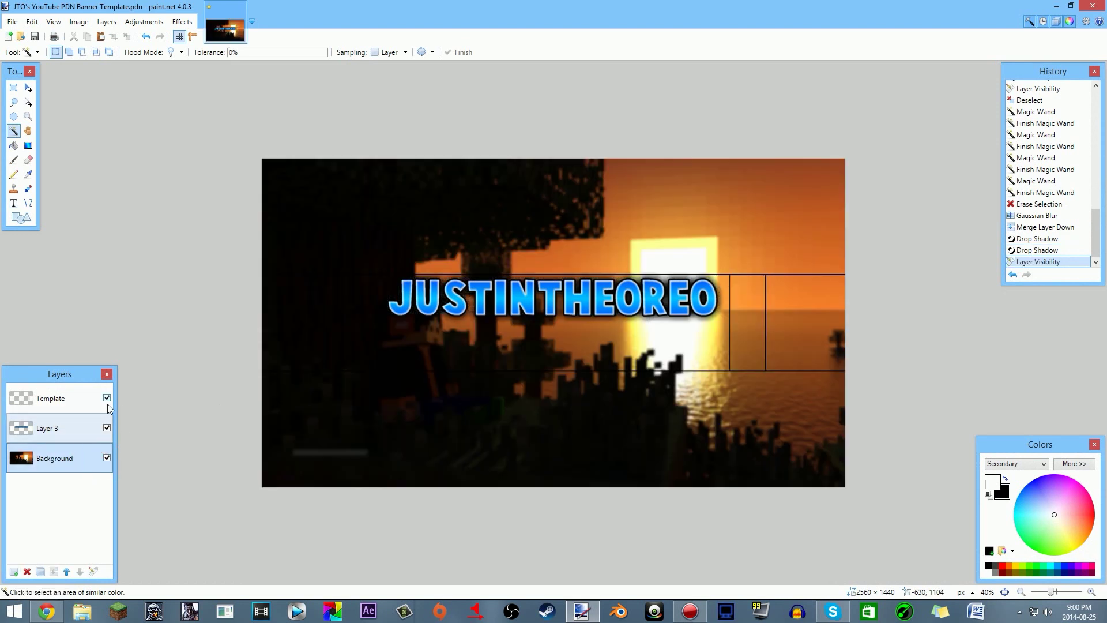
{"action": "left_click", "coordinate": [107, 457]}
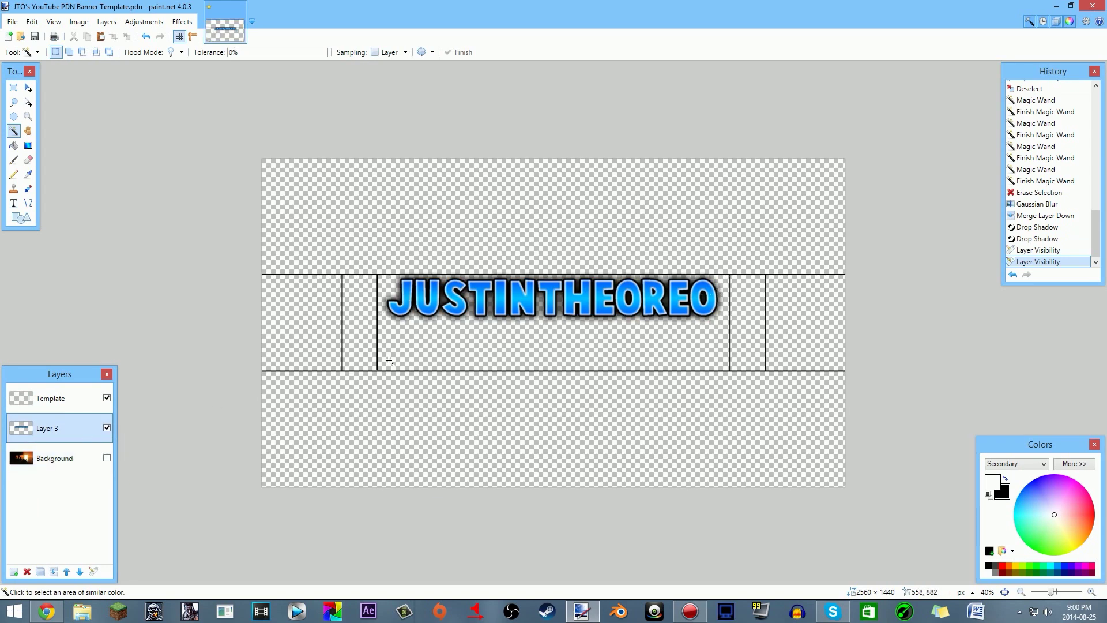
Step: Center the lettering on Layer 3 horizontally on the canvas
{"action": "left_click", "coordinate": [184, 22]}
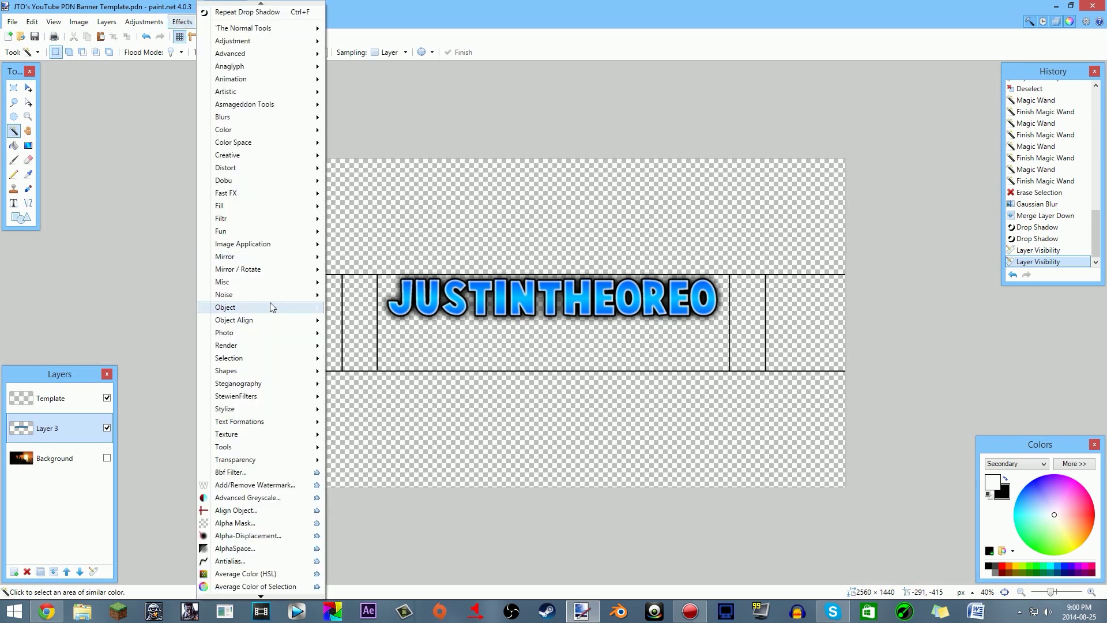
{"action": "mouse_move", "coordinate": [272, 319]}
{"action": "left_click", "coordinate": [351, 334]}
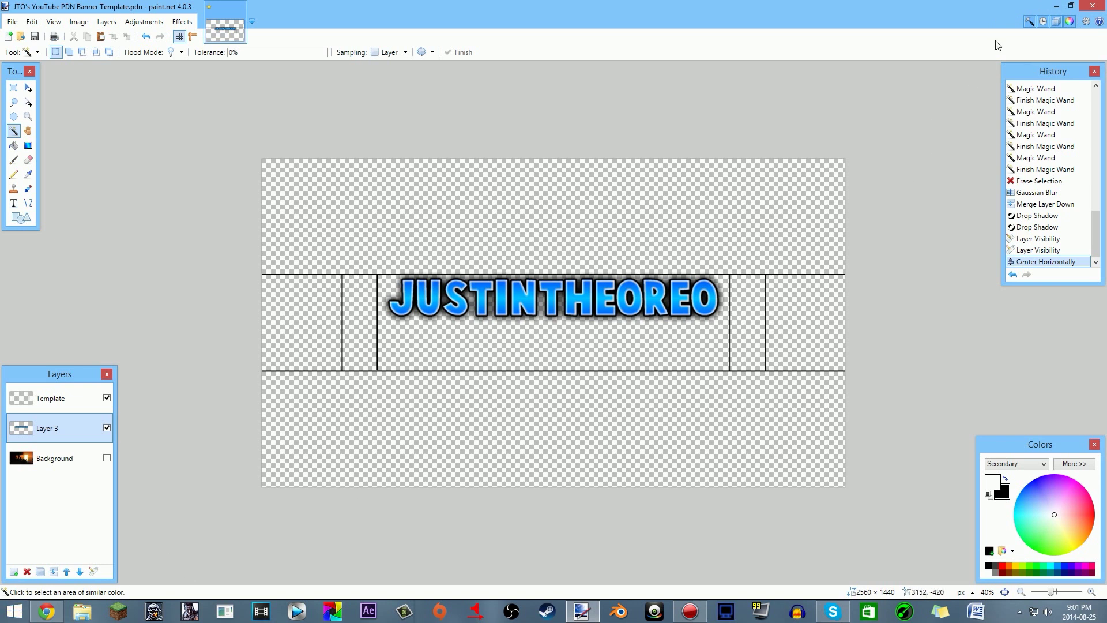
Step: Minimize paint.net and open Minecraft Oreo.png from the YouTube Extras folder on the desktop
{"action": "left_click", "coordinate": [1055, 6]}
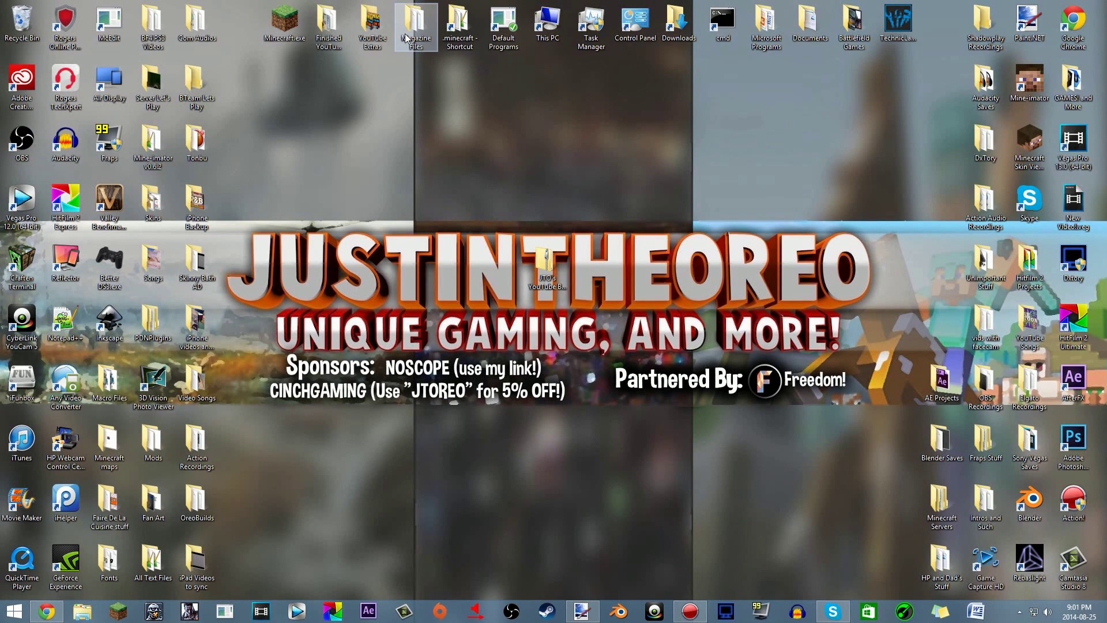
{"action": "double_click", "coordinate": [370, 32]}
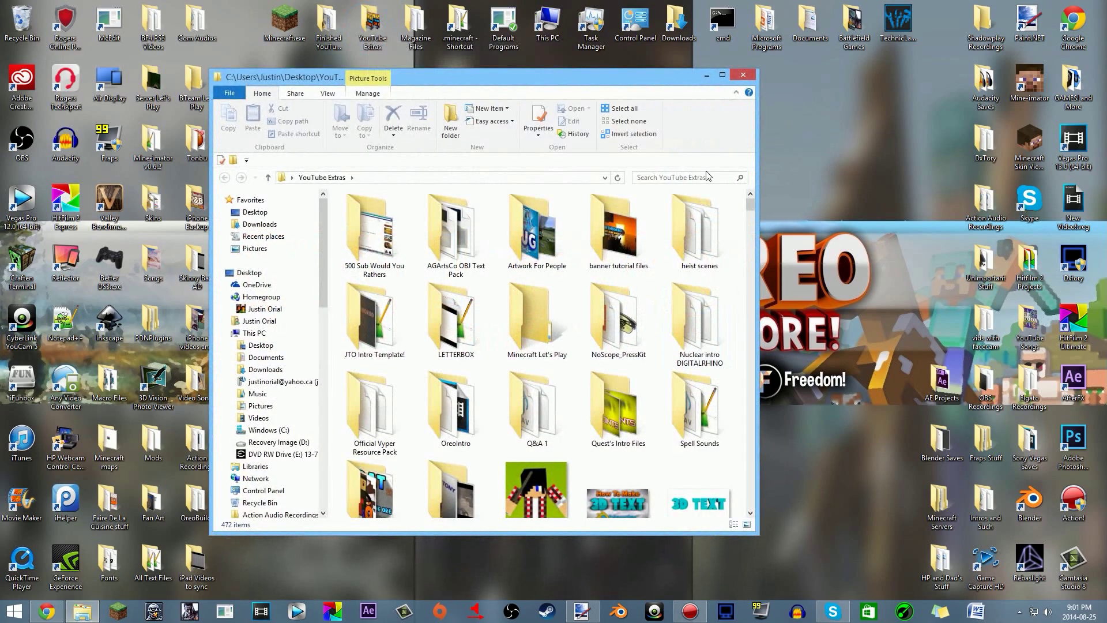
{"action": "scroll", "coordinate": [666, 292], "scroll_direction": "down", "scroll_amount": 20}
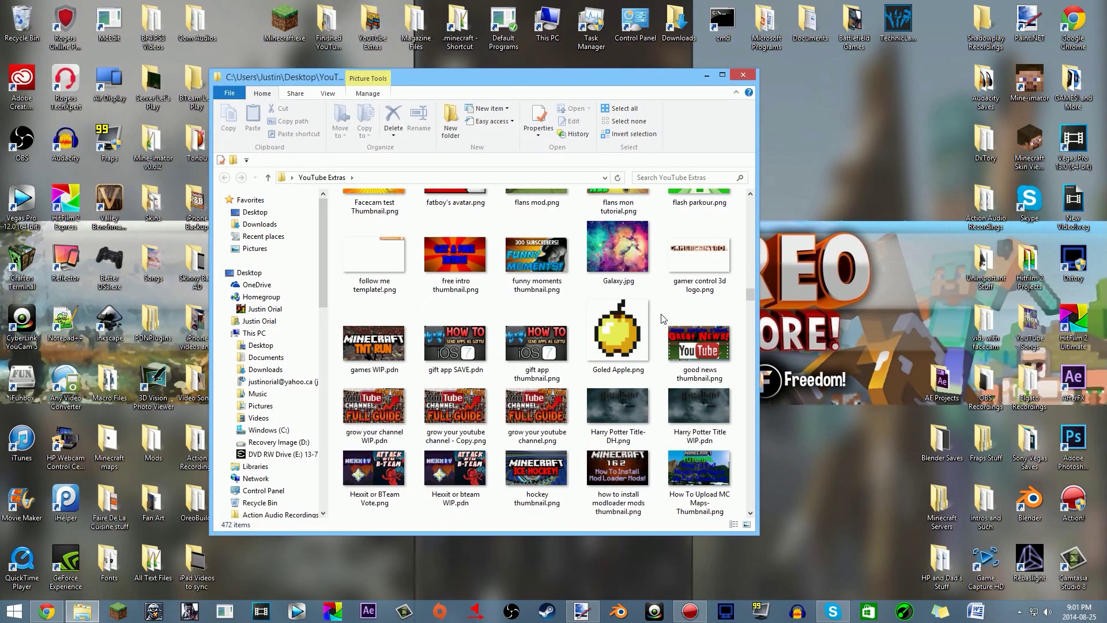
{"action": "scroll", "coordinate": [705, 330], "scroll_direction": "down", "scroll_amount": 5}
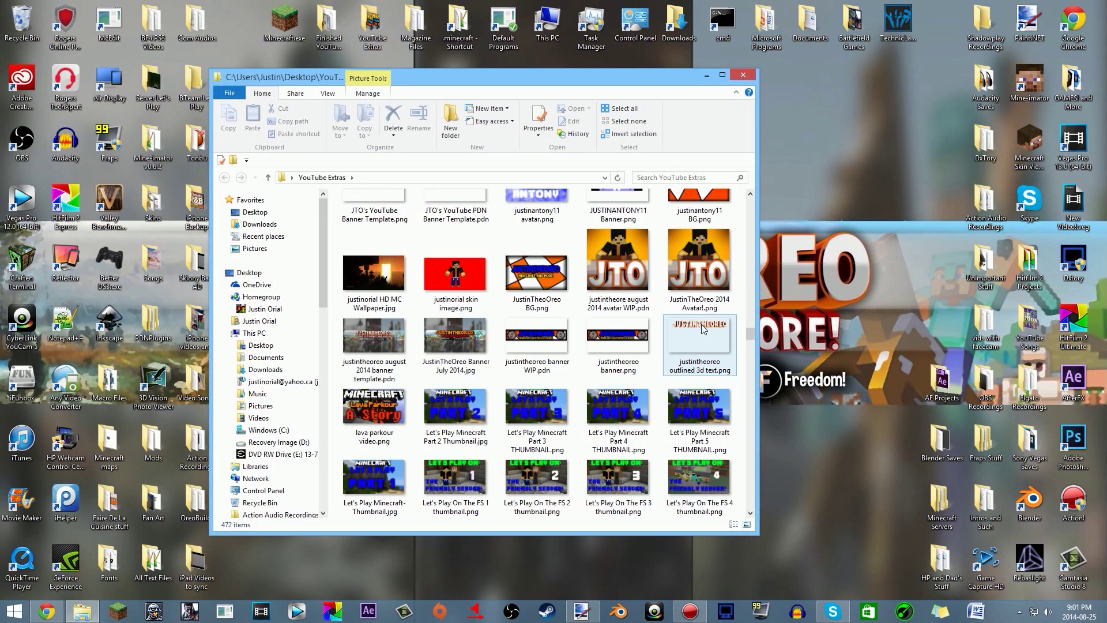
{"action": "scroll", "coordinate": [706, 330], "scroll_direction": "down", "scroll_amount": 3}
{"action": "scroll", "coordinate": [706, 330], "scroll_direction": "down", "scroll_amount": 3}
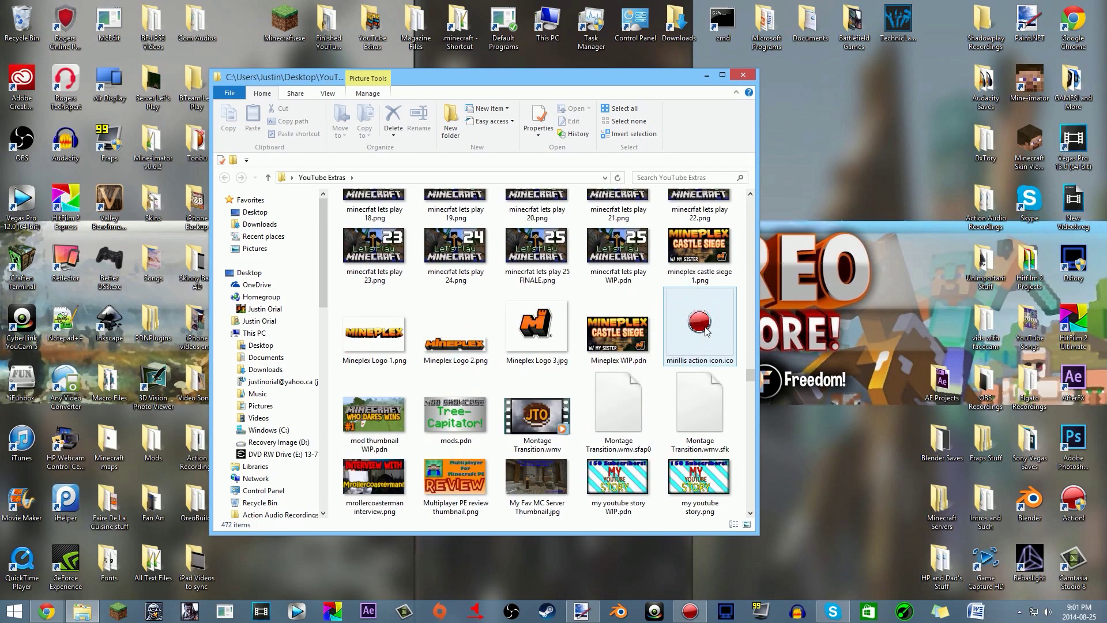
{"action": "scroll", "coordinate": [713, 398], "scroll_direction": "up", "scroll_amount": 6}
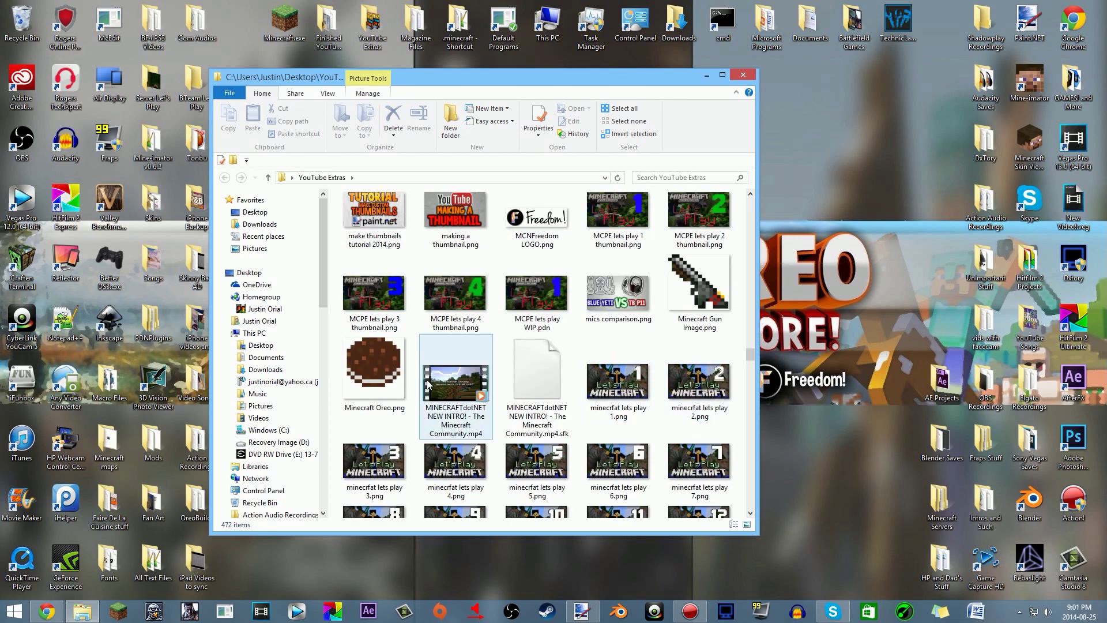
{"action": "double_click", "coordinate": [371, 382]}
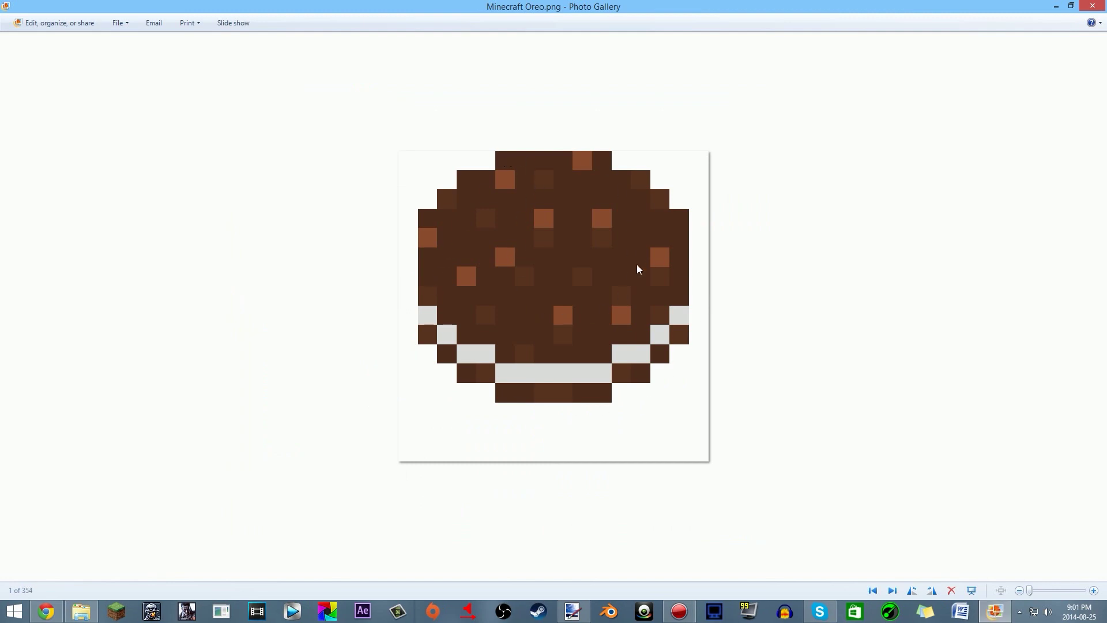
Step: Copy the oreo image, close Photo Gallery and switch back to paint.net
{"action": "right_click", "coordinate": [578, 351]}
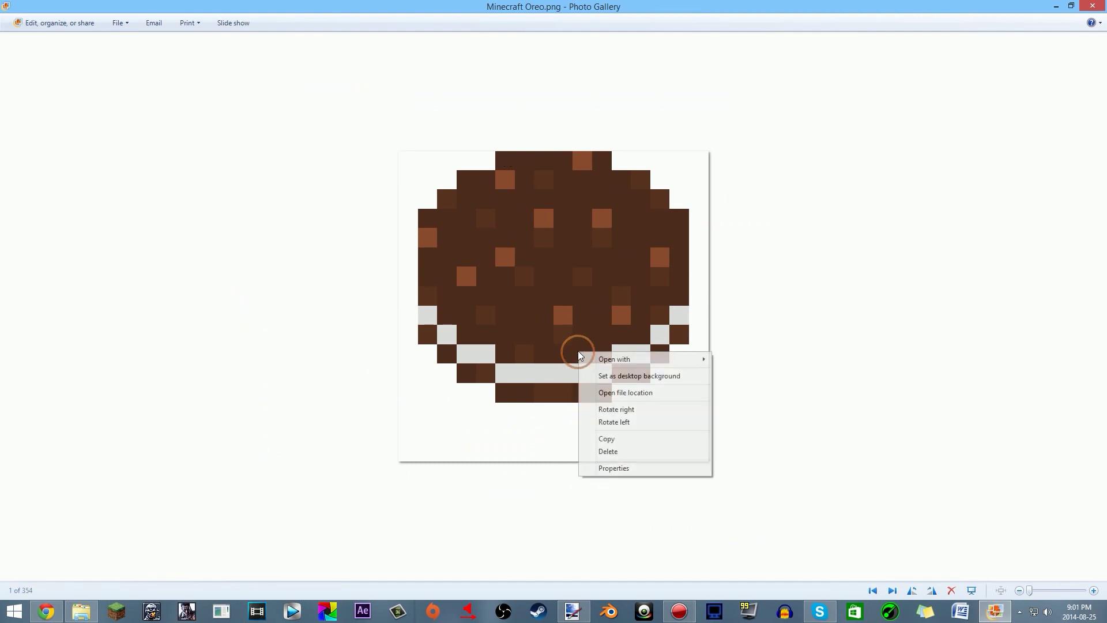
{"action": "left_click", "coordinate": [622, 440]}
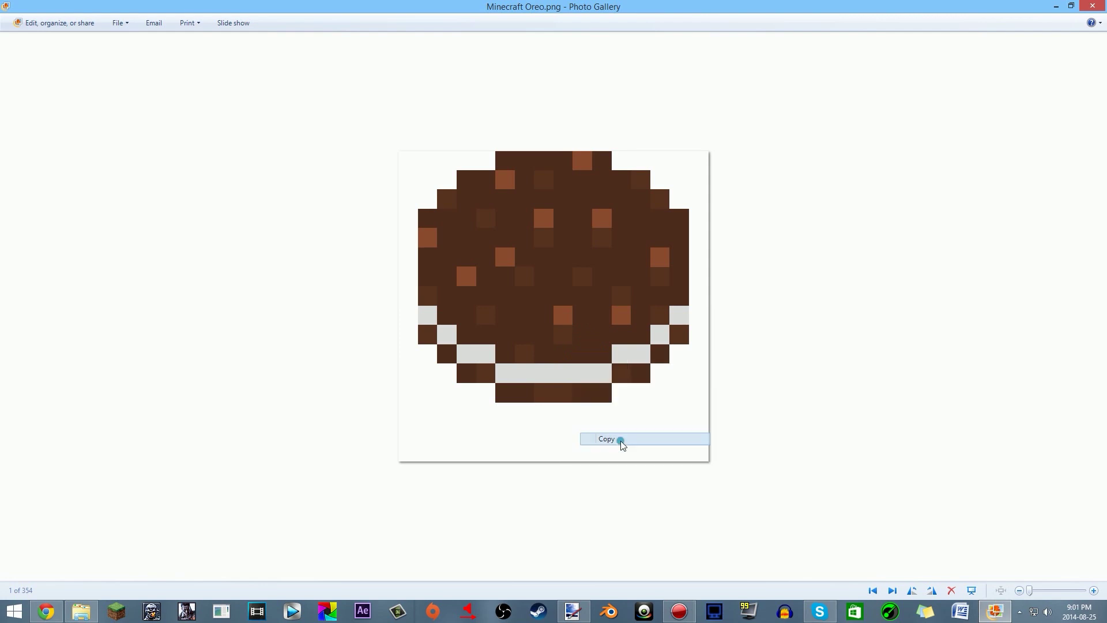
{"action": "left_click", "coordinate": [1093, 7]}
{"action": "left_click", "coordinate": [572, 611]}
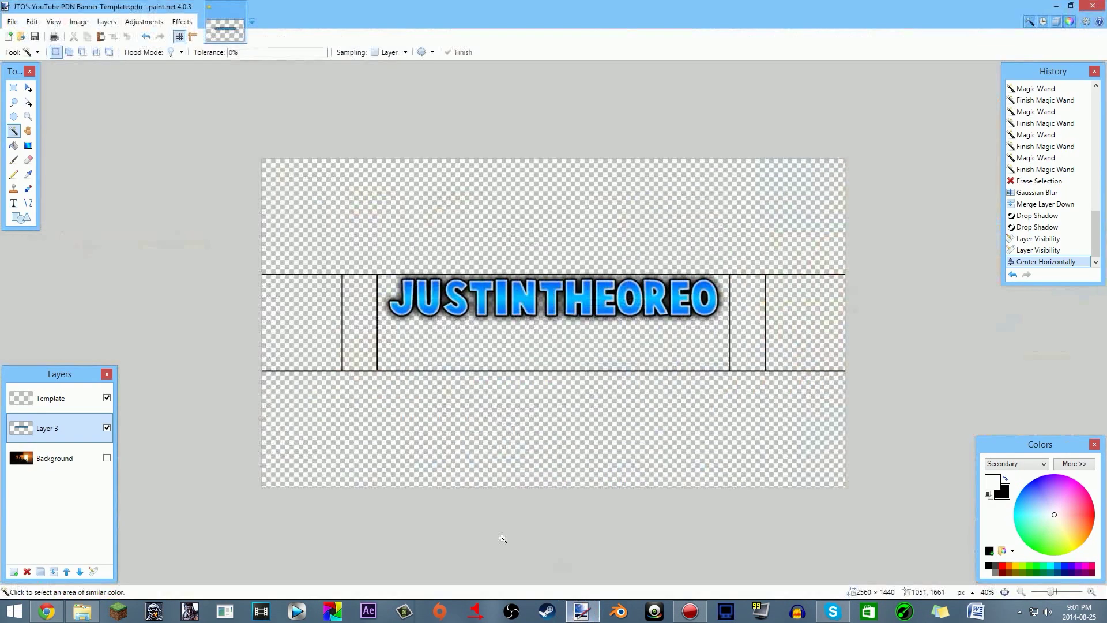
Step: Show the Background layer and add a new layer directly above it
{"action": "left_click", "coordinate": [107, 457]}
{"action": "left_click", "coordinate": [53, 472]}
{"action": "left_click", "coordinate": [13, 572]}
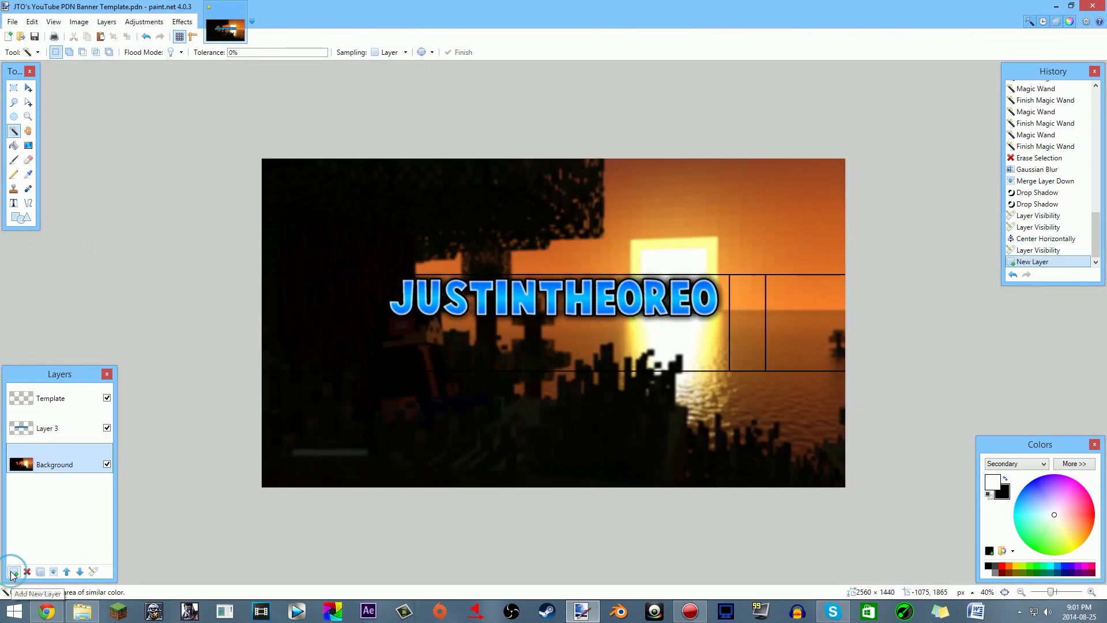
Step: Paste the oreo, shrink it to about 385 px, rotate it about 24° and place it behind the start of the lettering
{"action": "key", "text": "ctrl+v"}
{"action": "left_click_drag", "start_coordinate": [305, 240], "coordinate": [411, 353]}
{"action": "left_click_drag", "start_coordinate": [487, 269], "coordinate": [414, 331]}
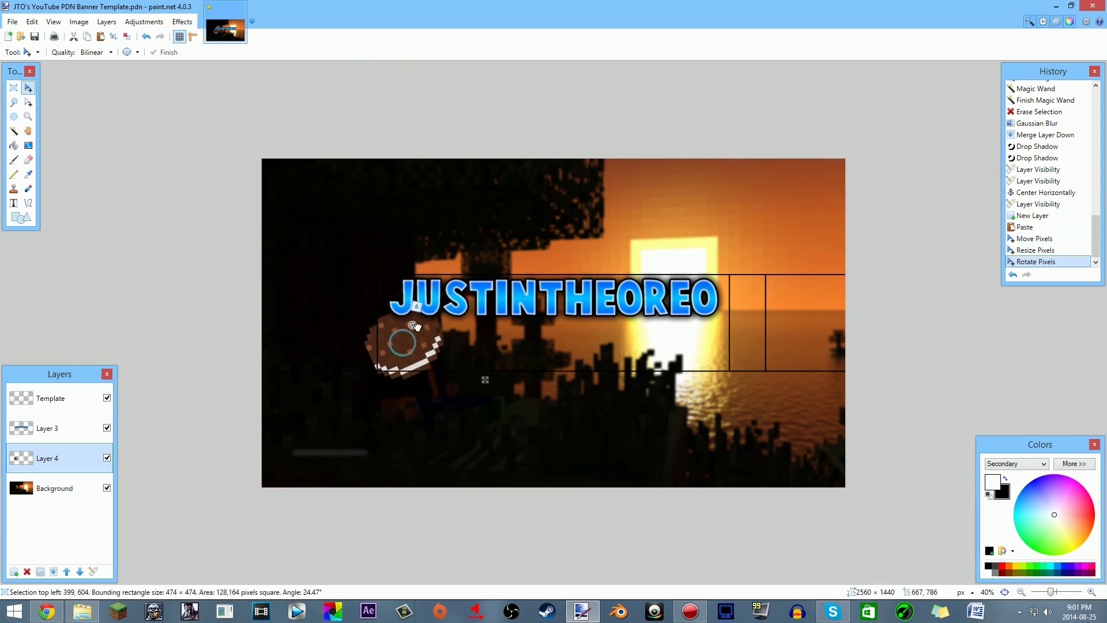
{"action": "left_click_drag", "start_coordinate": [485, 380], "coordinate": [444, 304]}
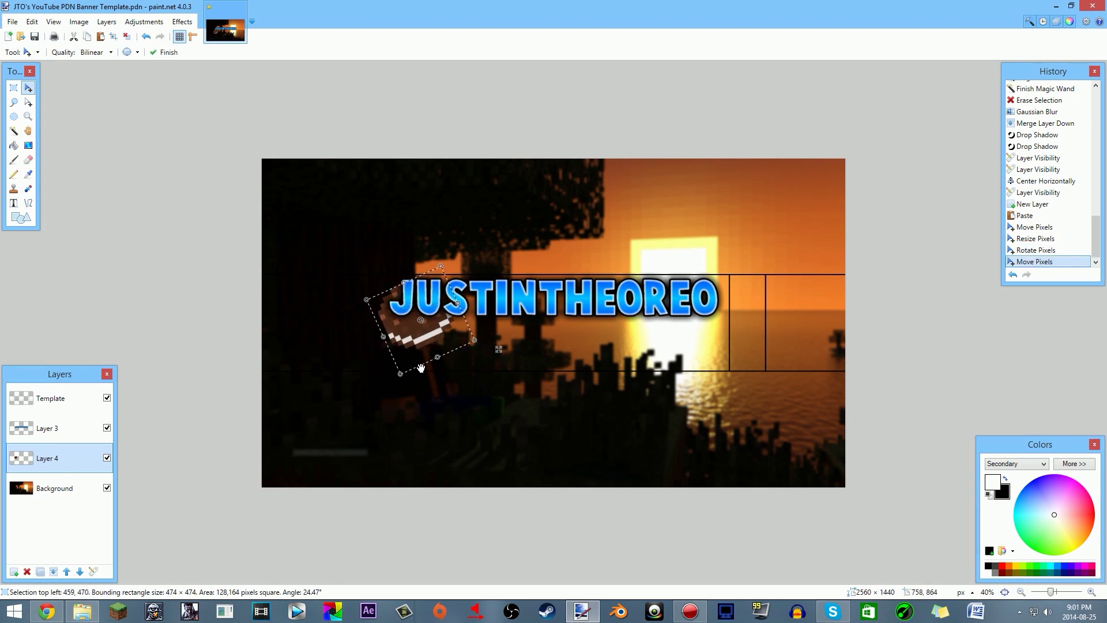
{"action": "mouse_move", "coordinate": [401, 374]}
{"action": "left_mouse_down"}
{"action": "mouse_move", "coordinate": [408, 340]}
{"action": "mouse_move", "coordinate": [400, 354]}
{"action": "left_mouse_up"}
{"action": "left_click_drag", "start_coordinate": [409, 327], "coordinate": [409, 331]}
Step: Hide Layer 3 and the Background, align the oreo with the left edge of the template's central box, and deselect it
{"action": "left_click", "coordinate": [107, 428]}
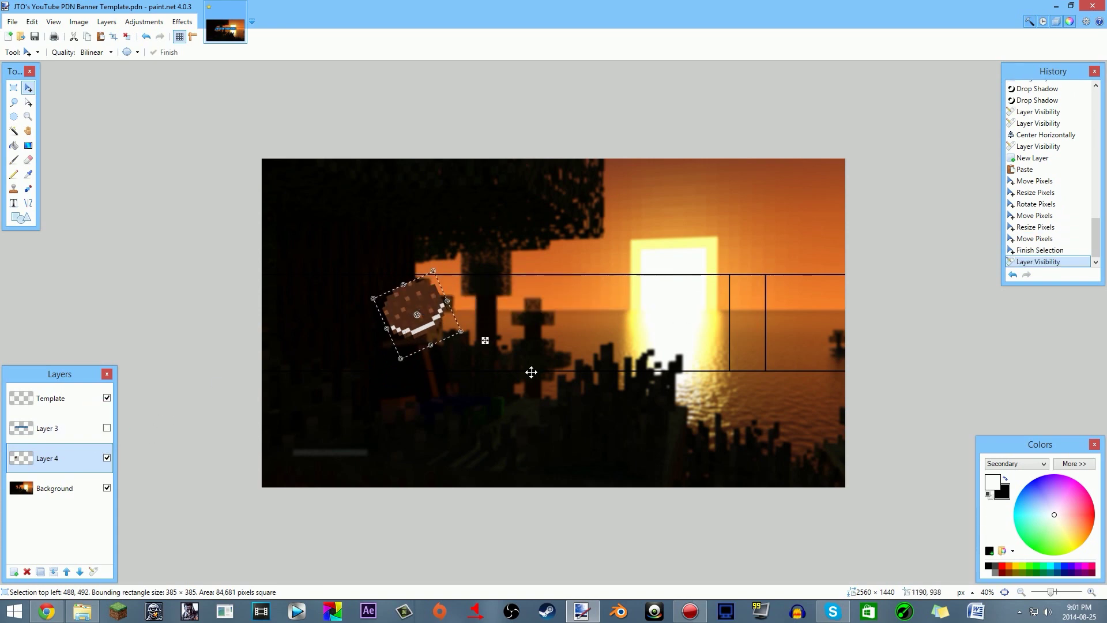
{"action": "left_click_drag", "start_coordinate": [408, 339], "coordinate": [428, 328]}
{"action": "left_click", "coordinate": [107, 488]}
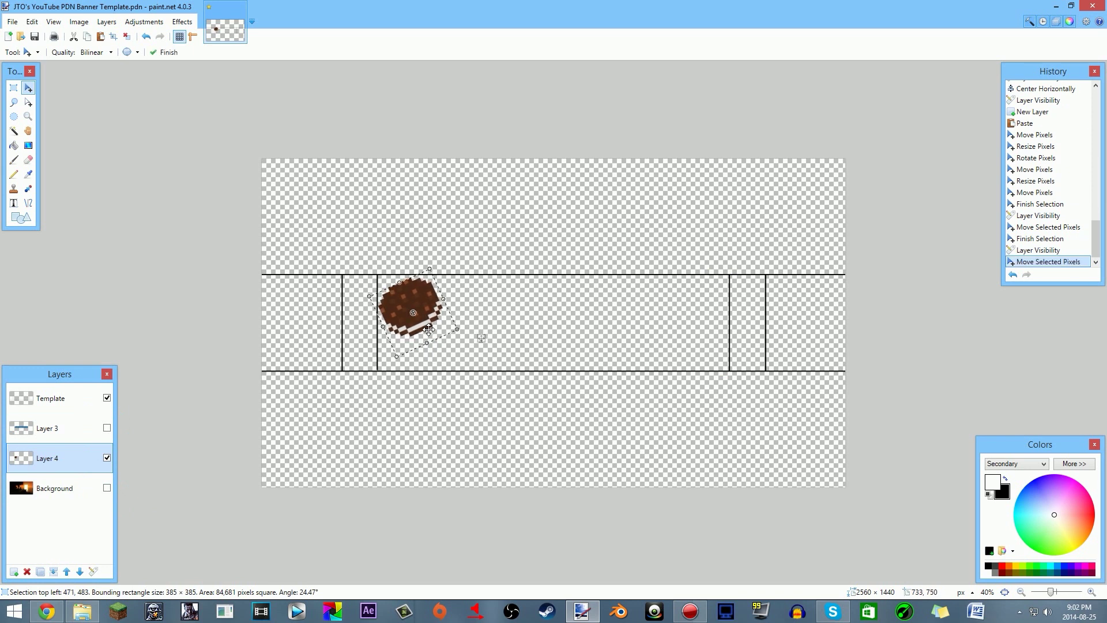
{"action": "left_click", "coordinate": [128, 37]}
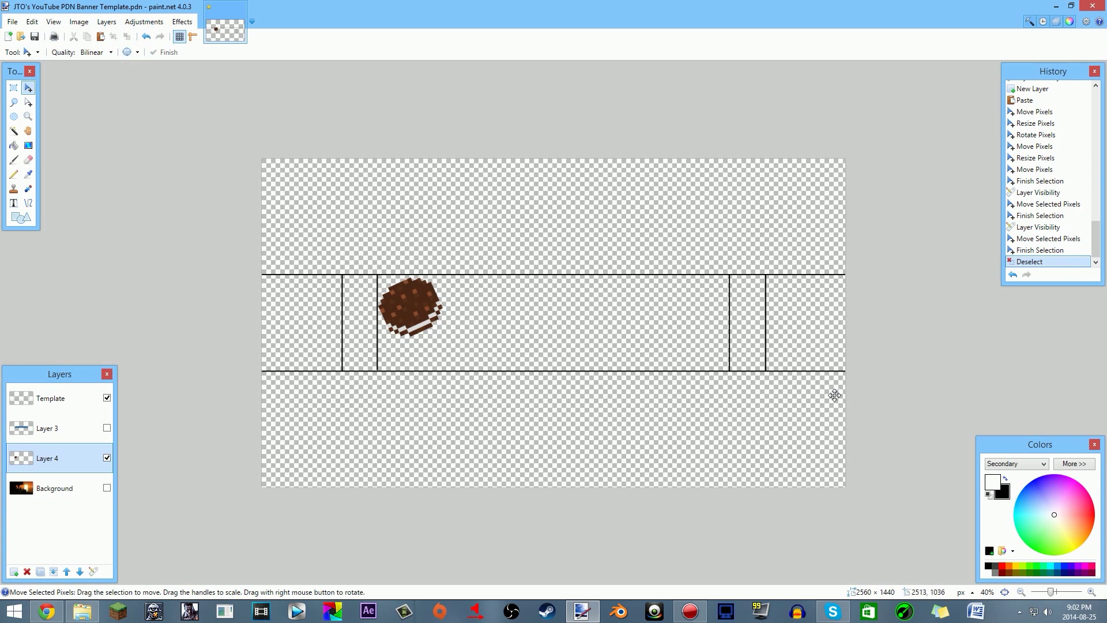
Step: Duplicate the oreo layer, flip the copy horizontally and merge it down into Layer 4
{"action": "left_click", "coordinate": [40, 570]}
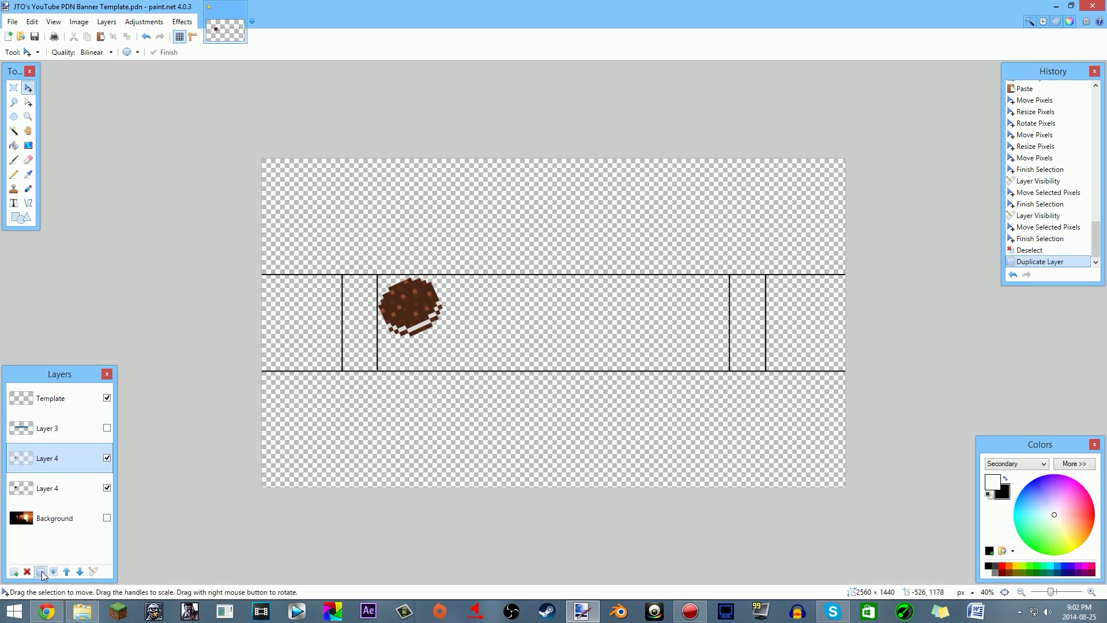
{"action": "left_click", "coordinate": [105, 23]}
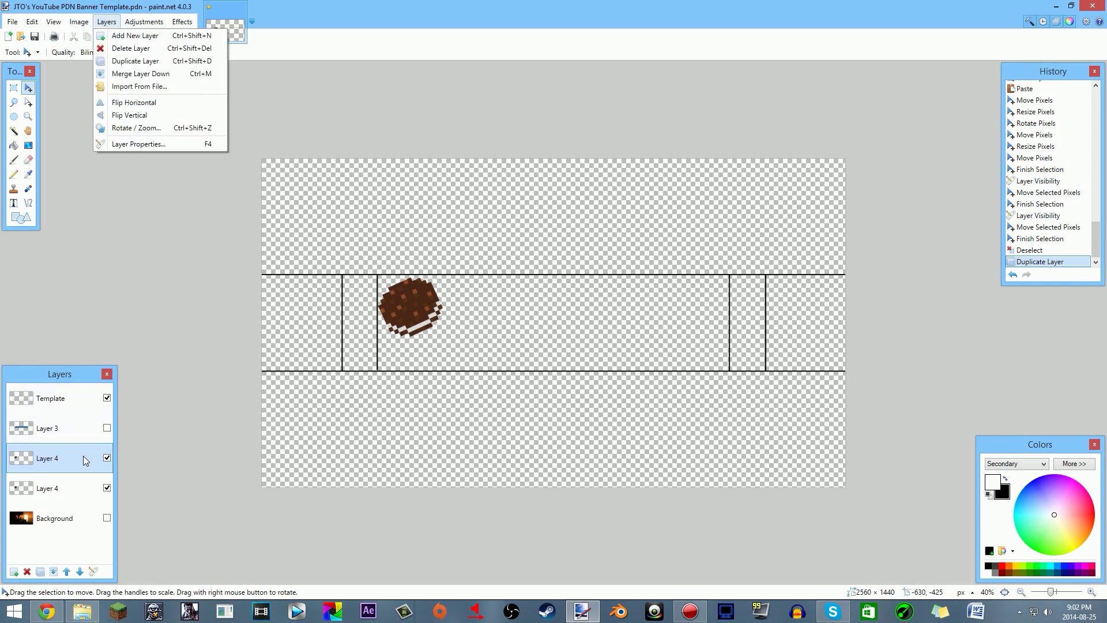
{"action": "left_click", "coordinate": [141, 102]}
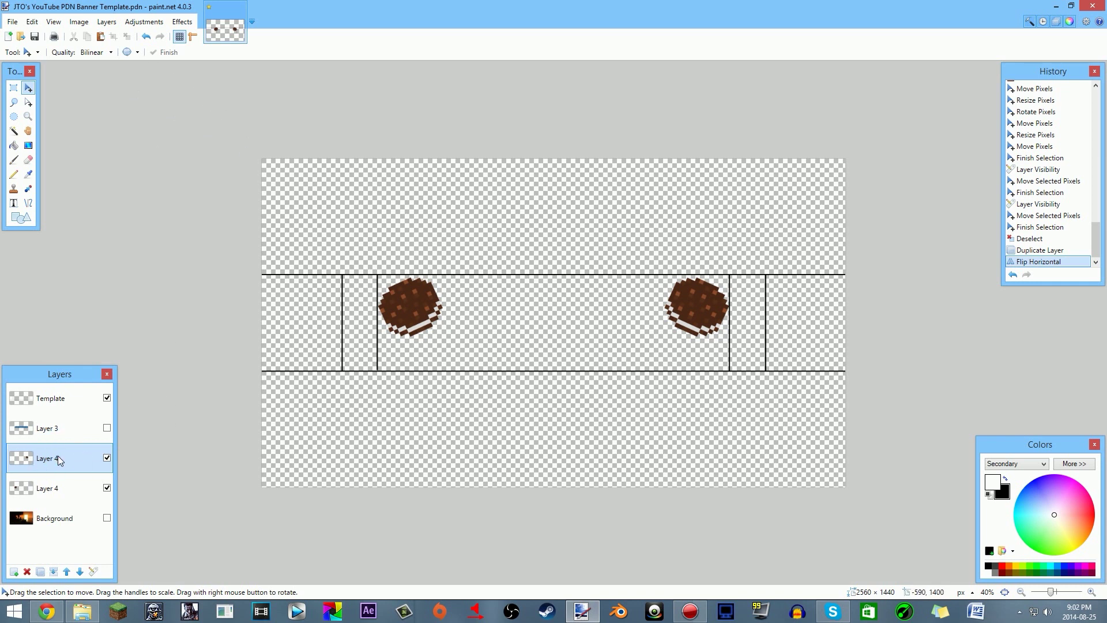
{"action": "left_click", "coordinate": [54, 571]}
Step: Select everything on Layer 4, try moving the oreos and undo the move, and show Layer 3's lettering again
{"action": "key", "text": "ctrl+a"}
{"action": "left_click_drag", "start_coordinate": [425, 299], "coordinate": [513, 284]}
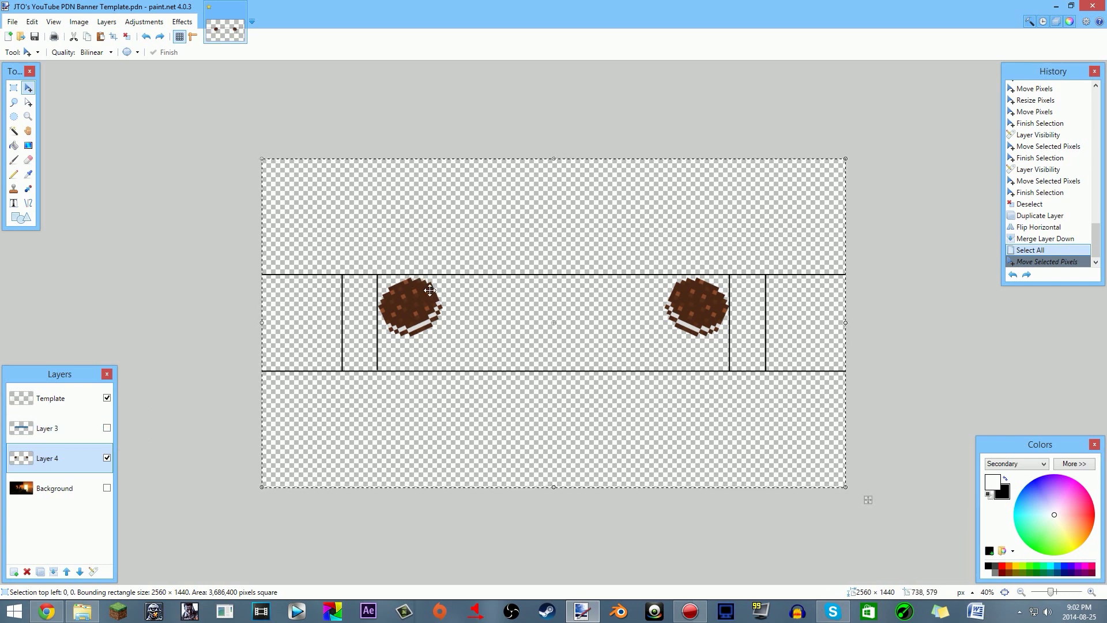
{"action": "left_click", "coordinate": [107, 427]}
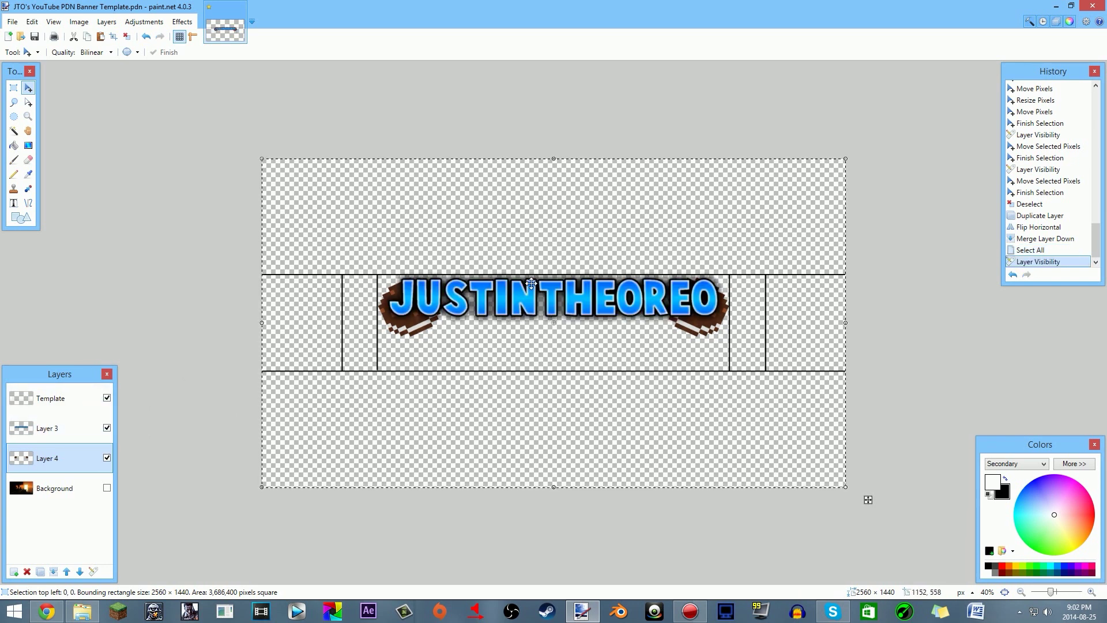
Step: Select the whole of Layer 3, scale it down to 2276 × 1280 and position the lettering centrally between the two oreos
{"action": "left_click", "coordinate": [69, 428]}
{"action": "key", "text": "s"}
{"action": "left_click_drag", "start_coordinate": [303, 235], "coordinate": [791, 388]}
{"action": "left_click_drag", "start_coordinate": [141, 101], "coordinate": [922, 533]}
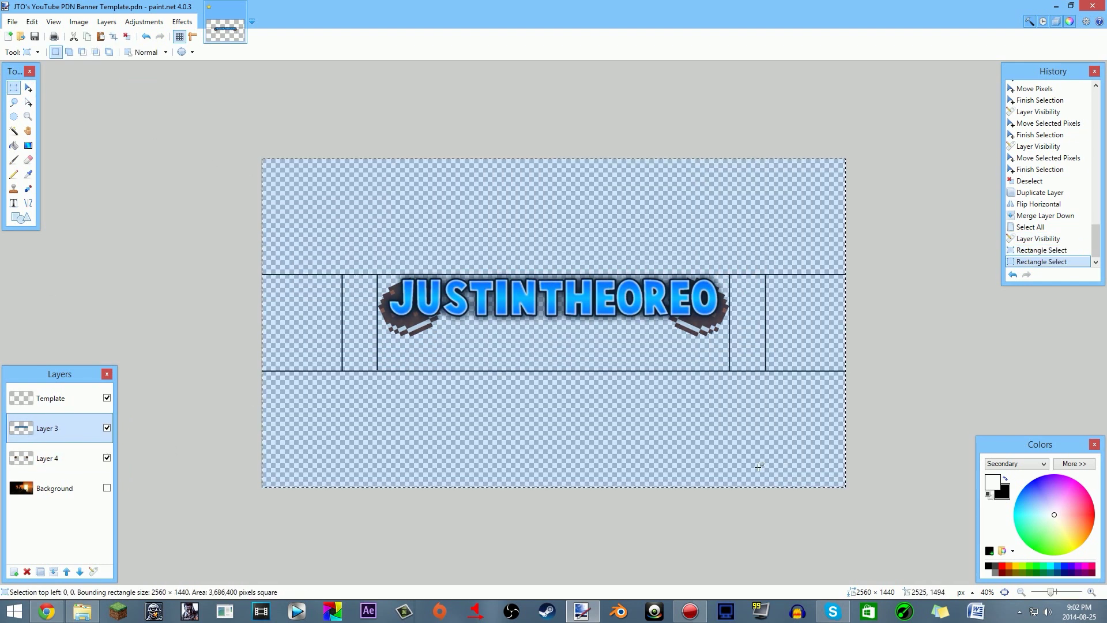
{"action": "left_click", "coordinate": [28, 87]}
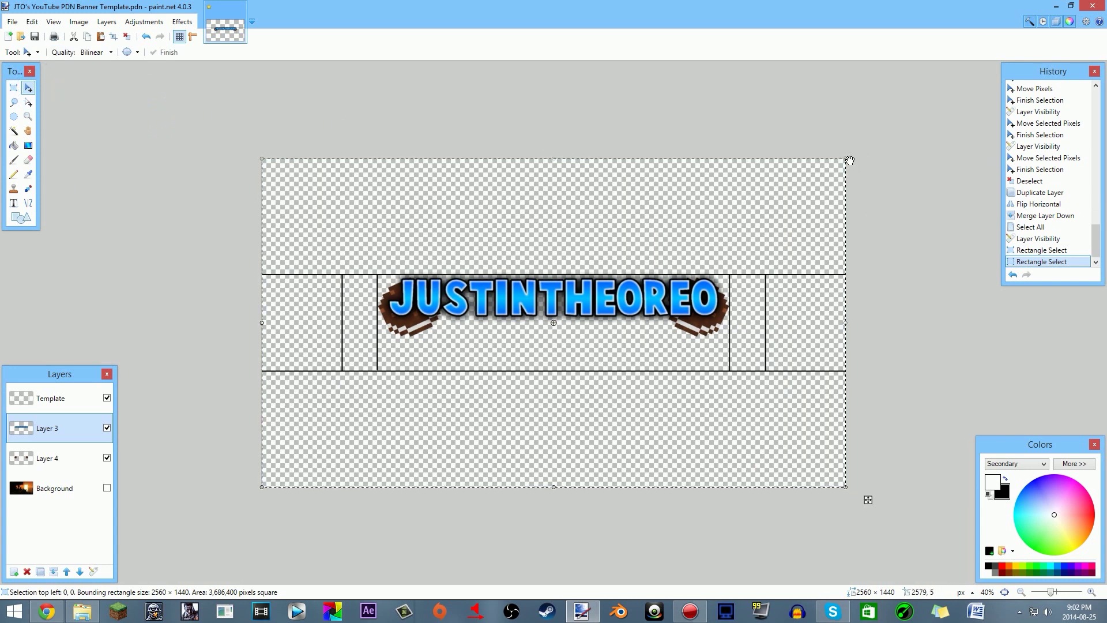
{"action": "left_click_drag", "start_coordinate": [554, 160], "coordinate": [553, 200]}
{"action": "left_click_drag", "start_coordinate": [555, 278], "coordinate": [562, 260]}
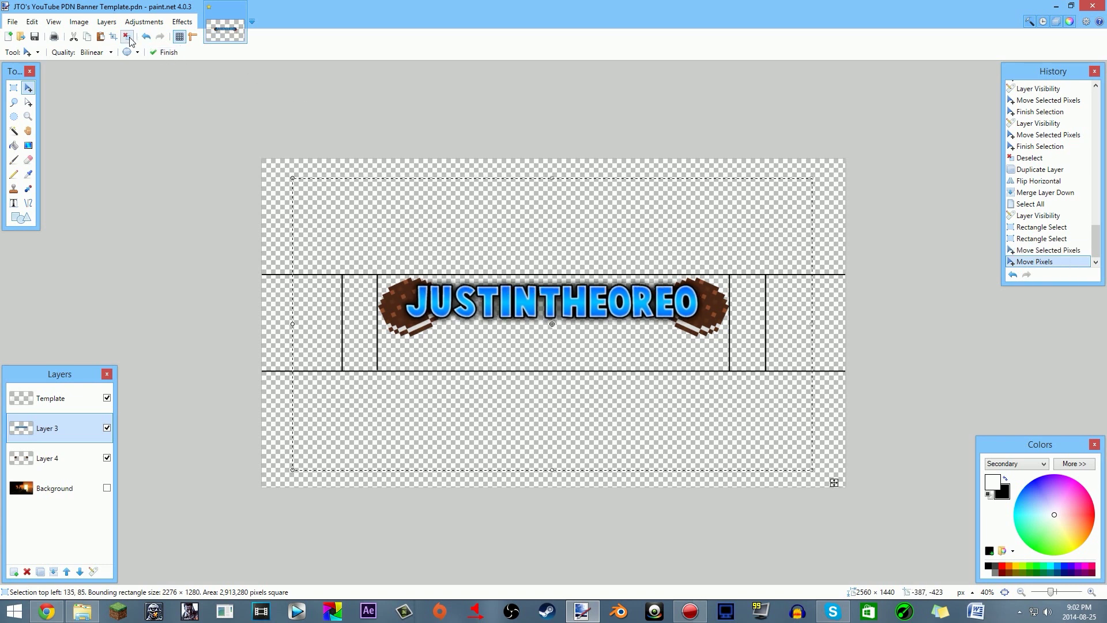
Step: Nudge the Layer 3 lettering slightly between the two oreos and deselect it
{"action": "left_click_drag", "start_coordinate": [488, 311], "coordinate": [494, 327]}
{"action": "key", "text": "ctrl+d"}
{"action": "left_click", "coordinate": [181, 23]}
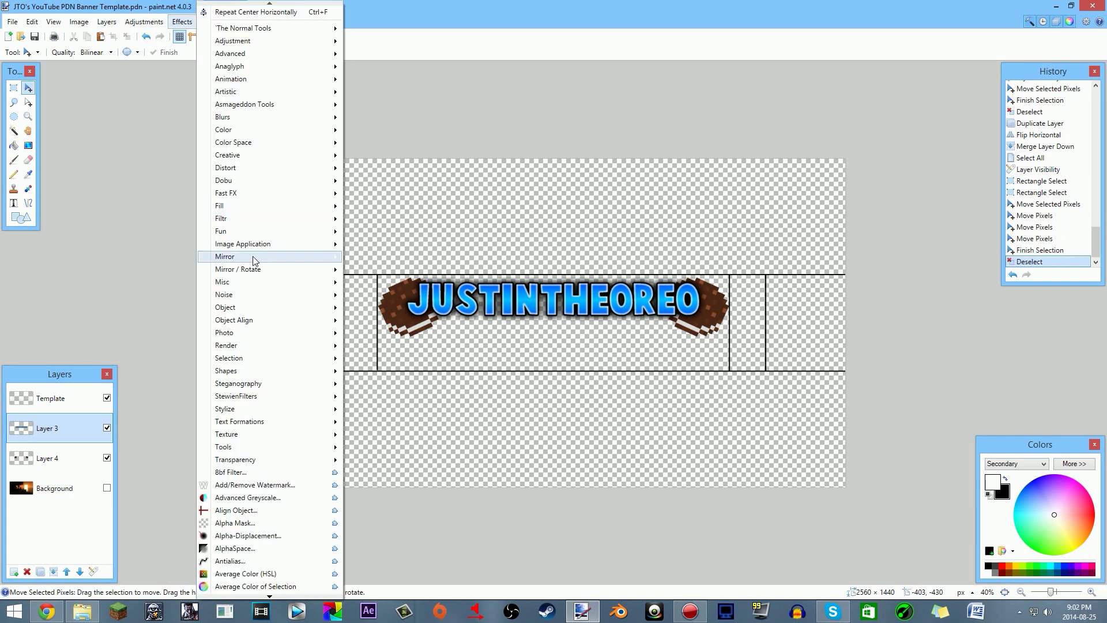
{"action": "mouse_move", "coordinate": [268, 321]}
{"action": "left_click", "coordinate": [136, 145]}
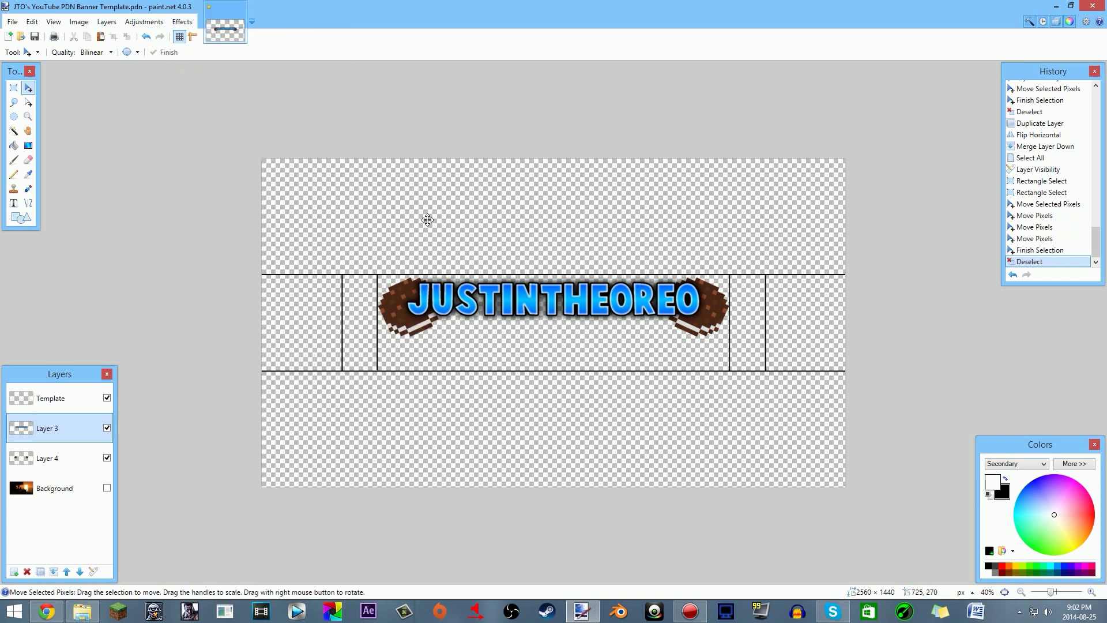
Step: Select all of Layer 3, try moving the lettering, and undo the move
{"action": "key", "text": "ctrl+a"}
{"action": "left_click_drag", "start_coordinate": [326, 208], "coordinate": [404, 280]}
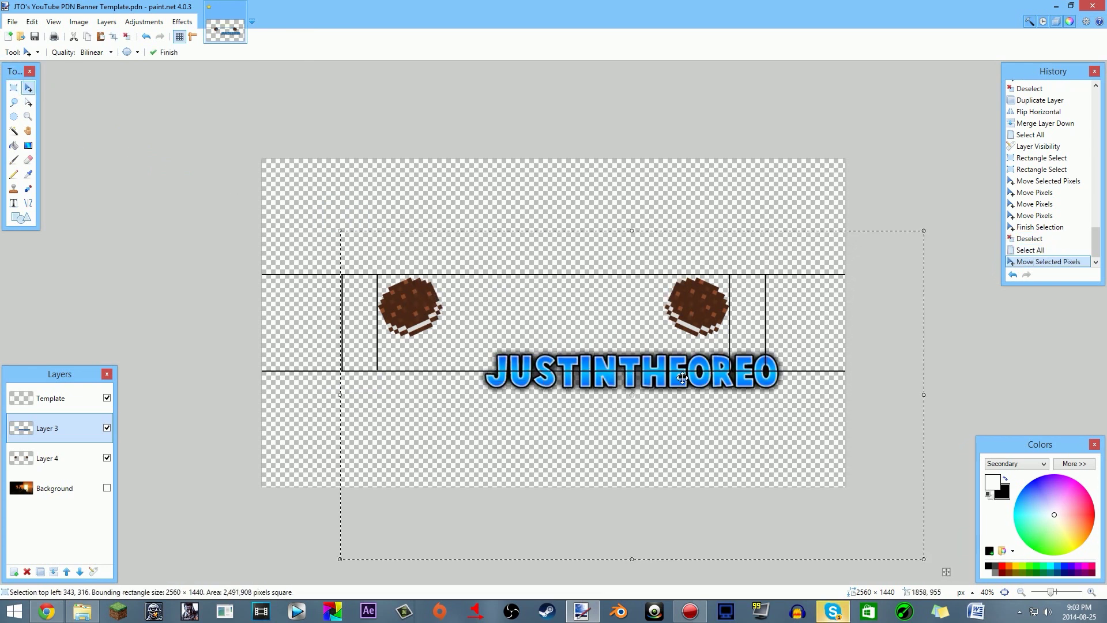
{"action": "key", "text": "ctrl+z"}
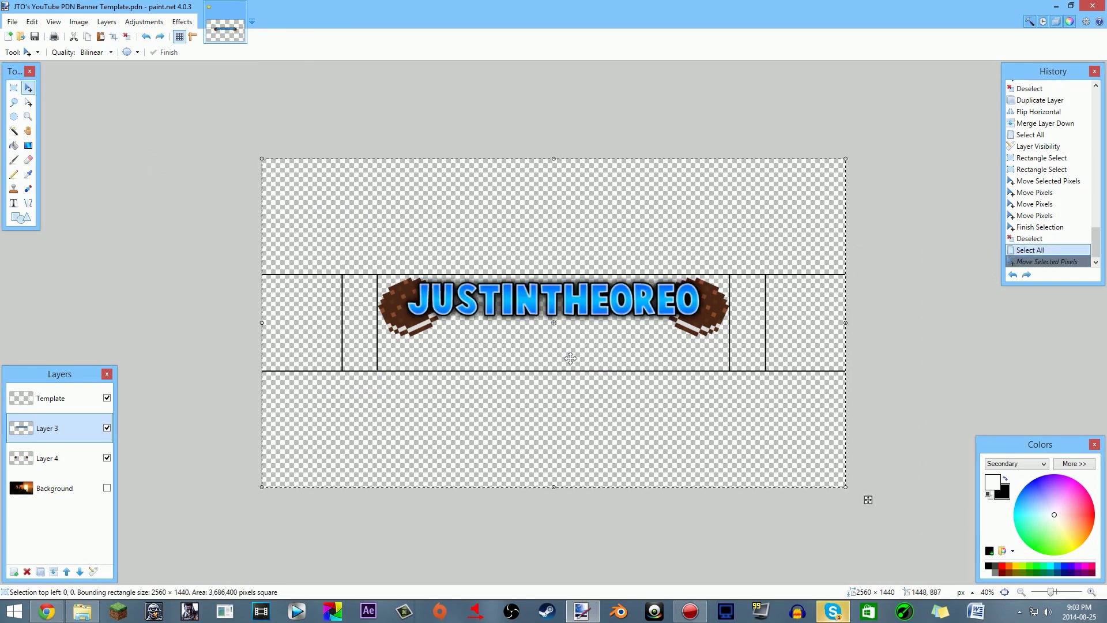
Step: Clear the selection and center the Layer 3 lettering horizontally with Object Align
{"action": "left_click", "coordinate": [127, 36]}
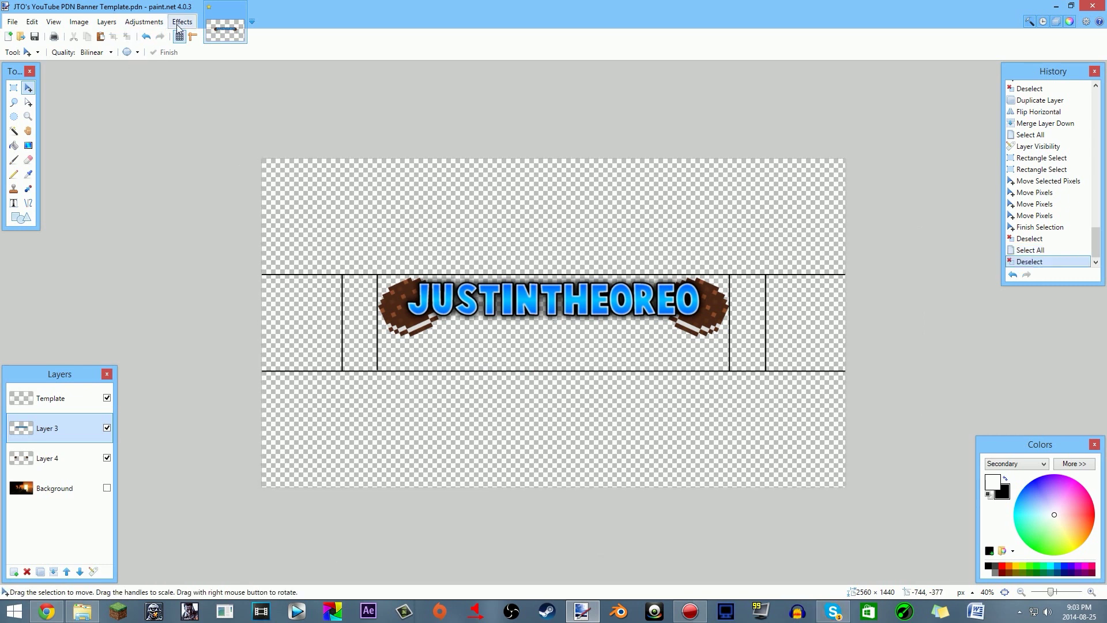
{"action": "left_click", "coordinate": [183, 23]}
{"action": "mouse_move", "coordinate": [287, 319]}
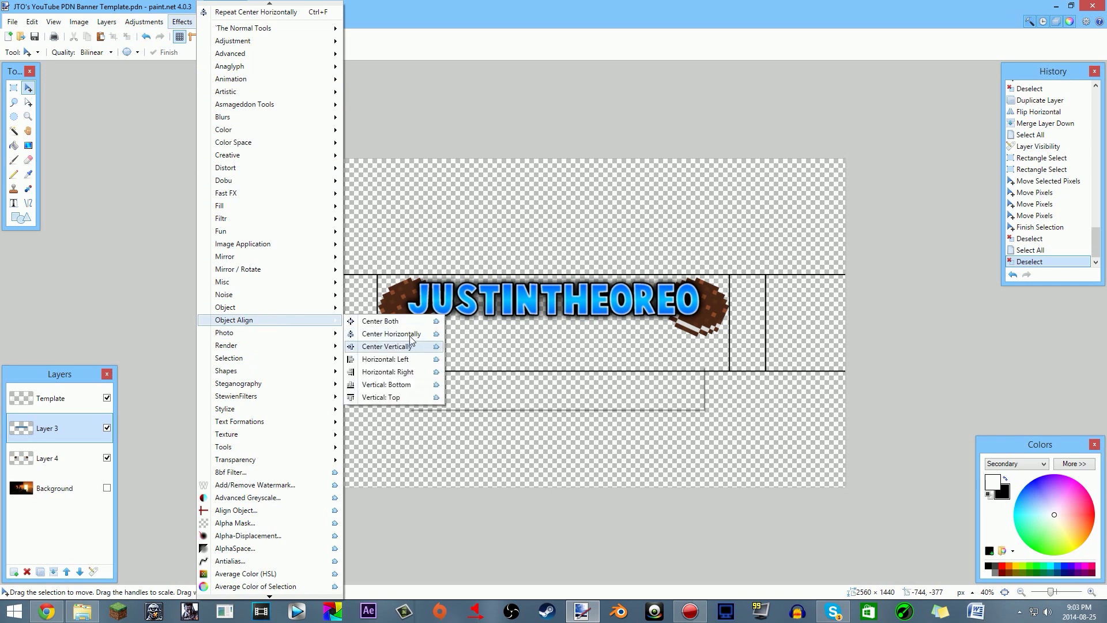
{"action": "left_click", "coordinate": [392, 333]}
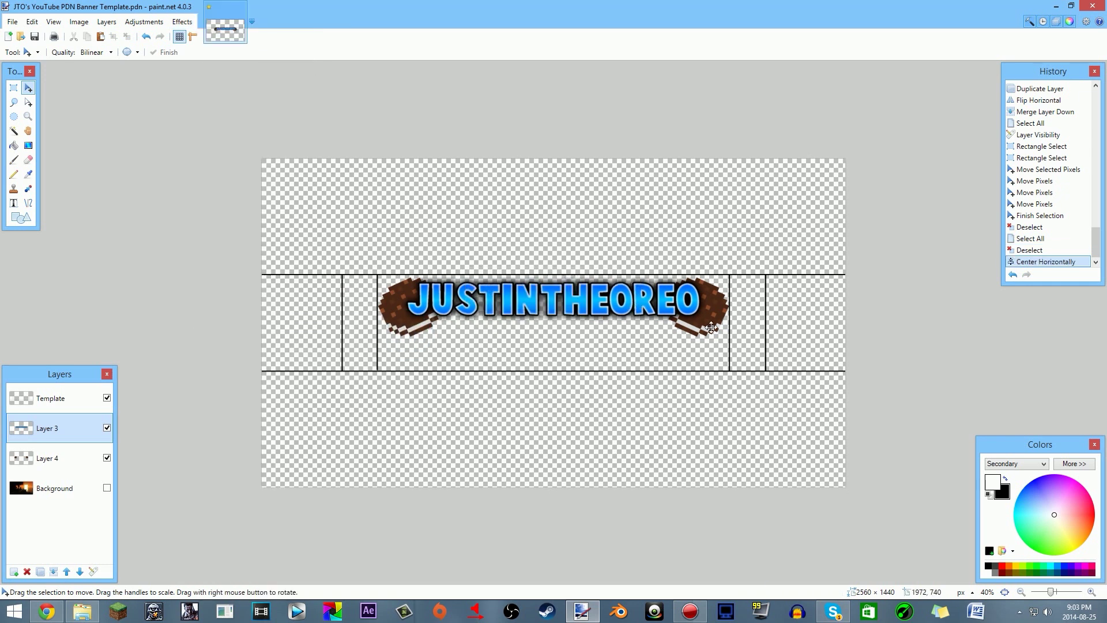
Step: Apply a Glow effect to the oreos on Layer 4 with radius 1, brightness -100 and contrast 100
{"action": "scroll", "coordinate": [711, 327], "scroll_direction": "down", "scroll_amount": 3}
{"action": "key", "text": "ctrl+b"}
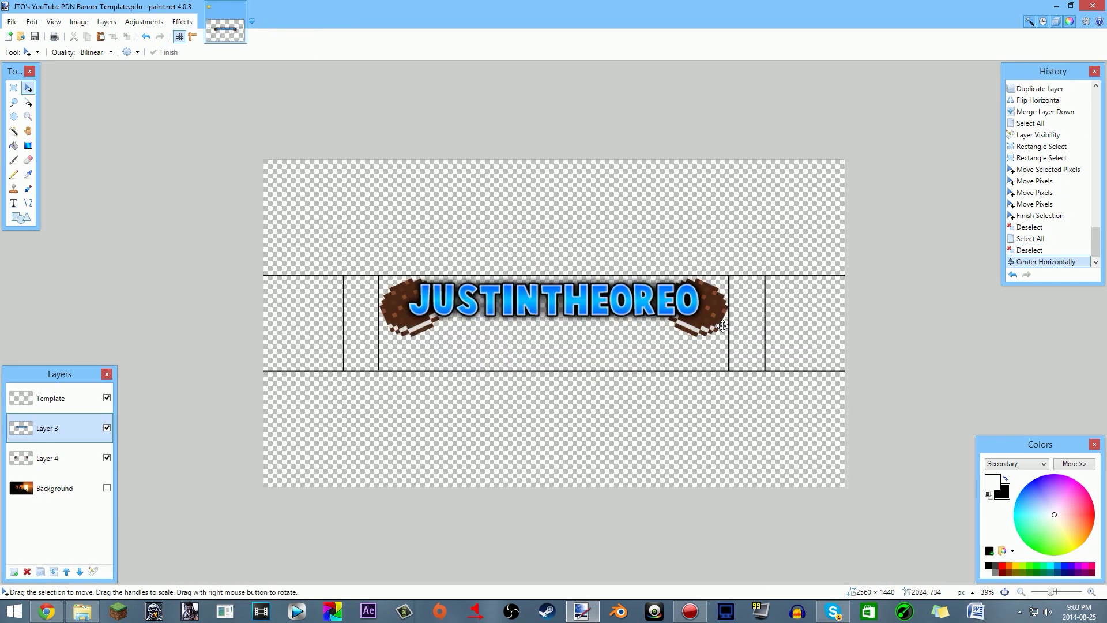
{"action": "scroll", "coordinate": [722, 326], "scroll_direction": "up", "scroll_amount": 1}
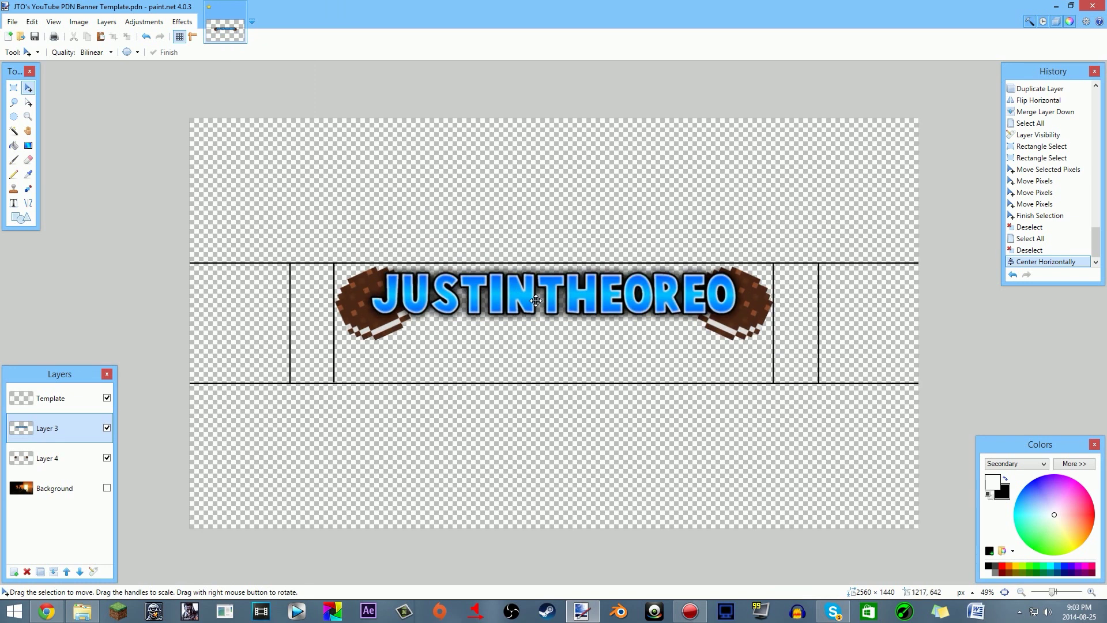
{"action": "left_click", "coordinate": [51, 459]}
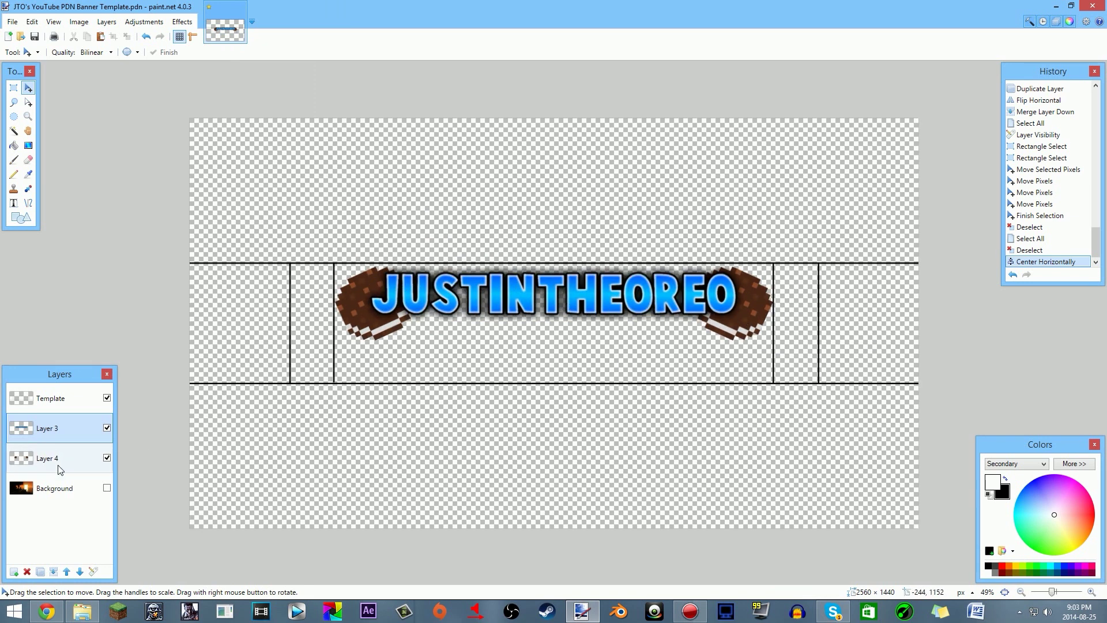
{"action": "left_click", "coordinate": [181, 22]}
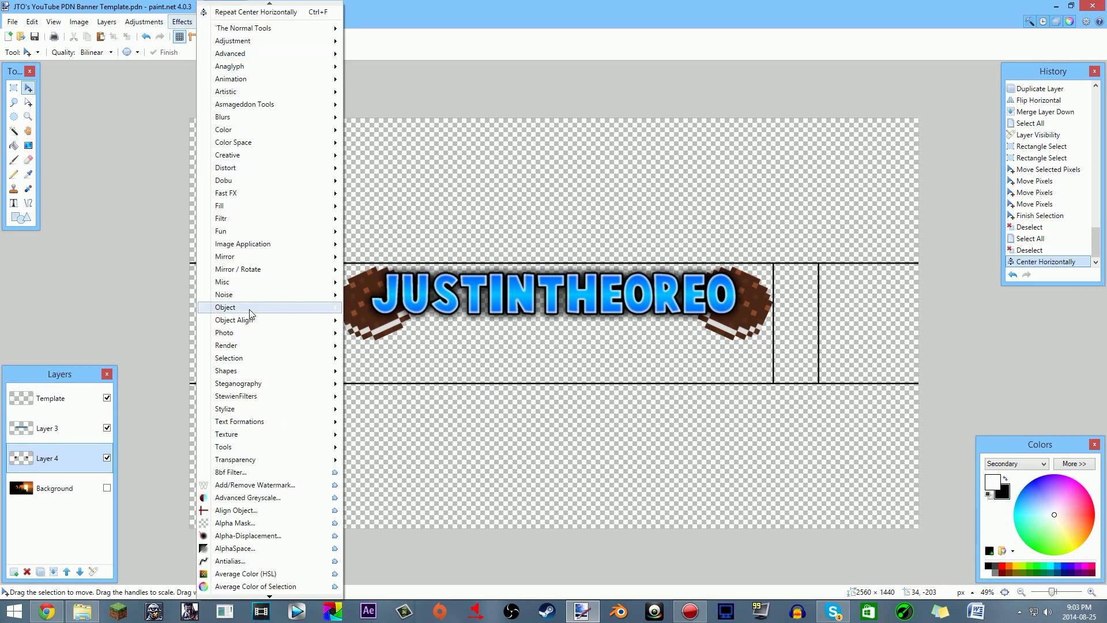
{"action": "left_click", "coordinate": [382, 286]}
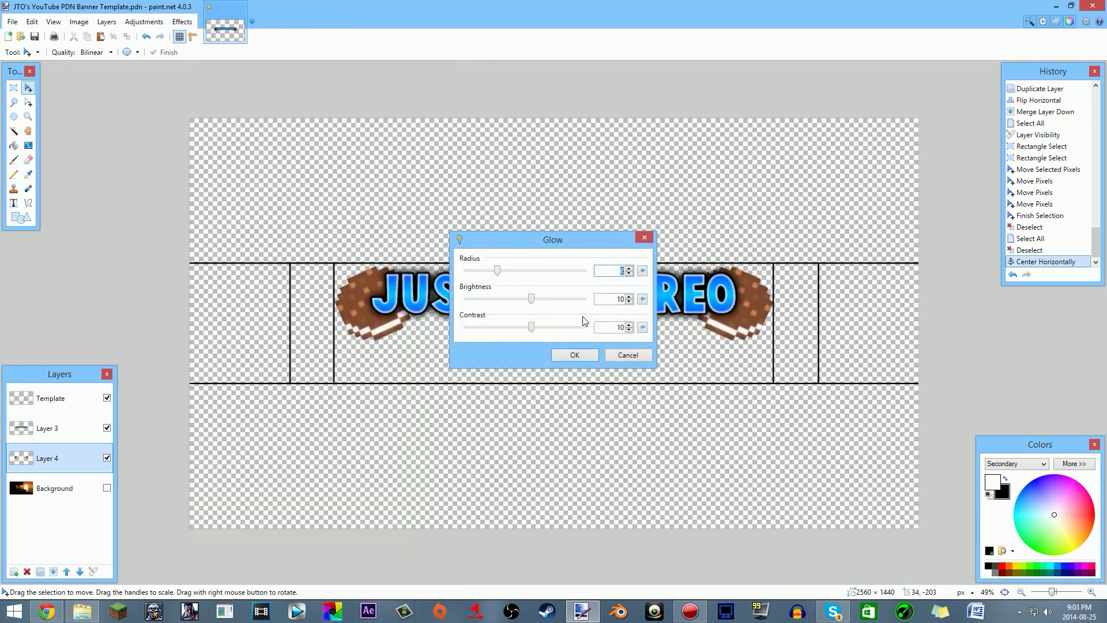
{"action": "left_click_drag", "start_coordinate": [496, 270], "coordinate": [37, 260]}
{"action": "left_click_drag", "start_coordinate": [531, 299], "coordinate": [3, 312]}
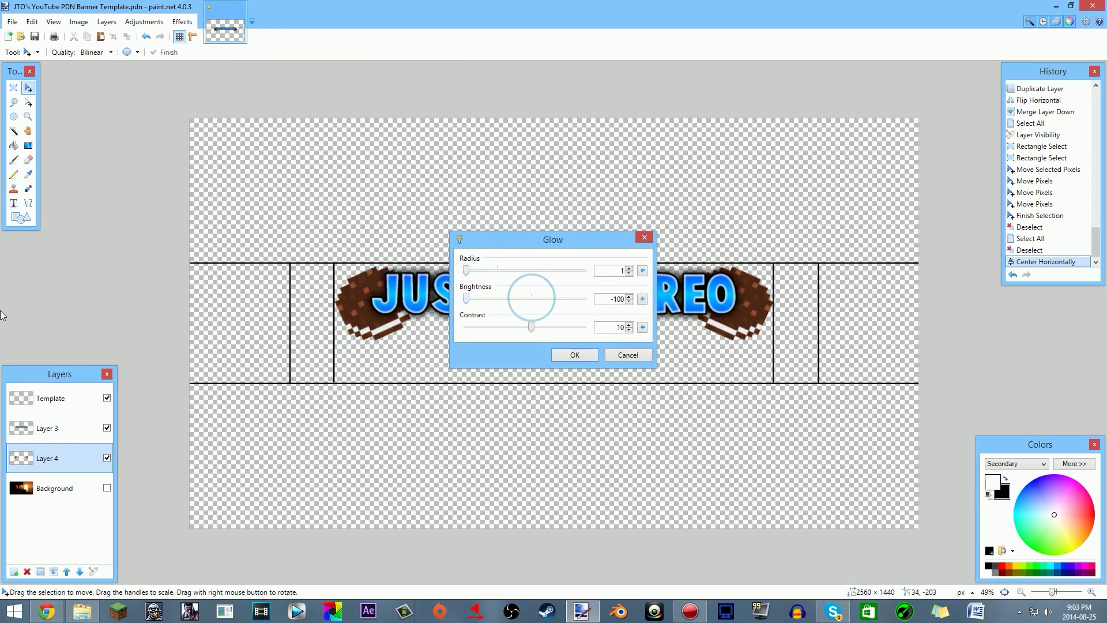
{"action": "left_click_drag", "start_coordinate": [537, 330], "coordinate": [937, 323]}
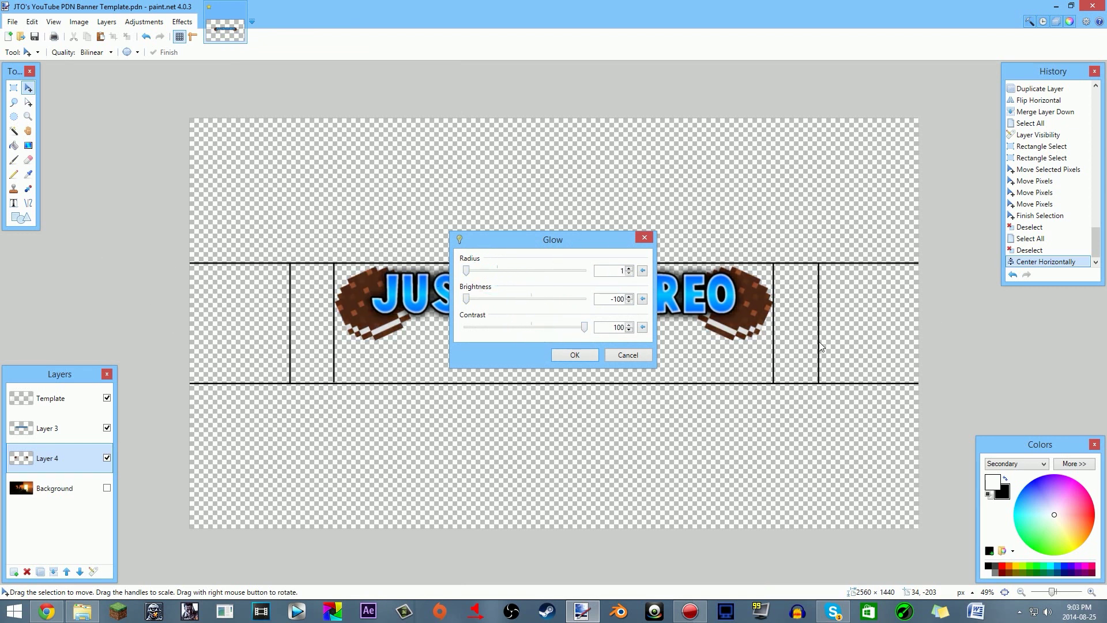
{"action": "left_click_drag", "start_coordinate": [584, 328], "coordinate": [348, 334]}
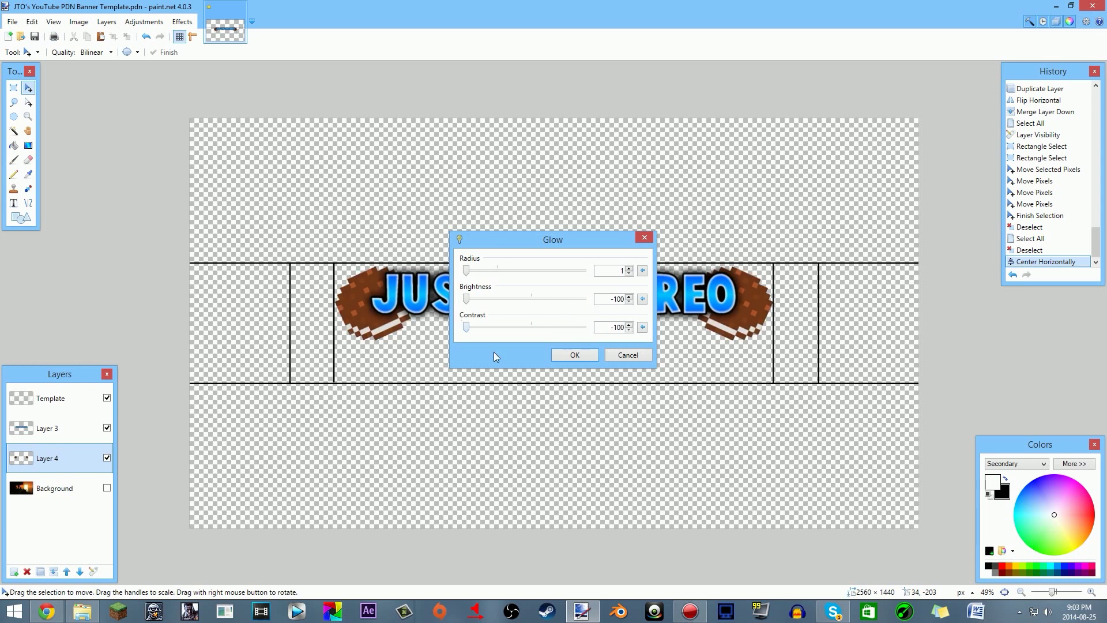
{"action": "left_click_drag", "start_coordinate": [466, 328], "coordinate": [649, 354]}
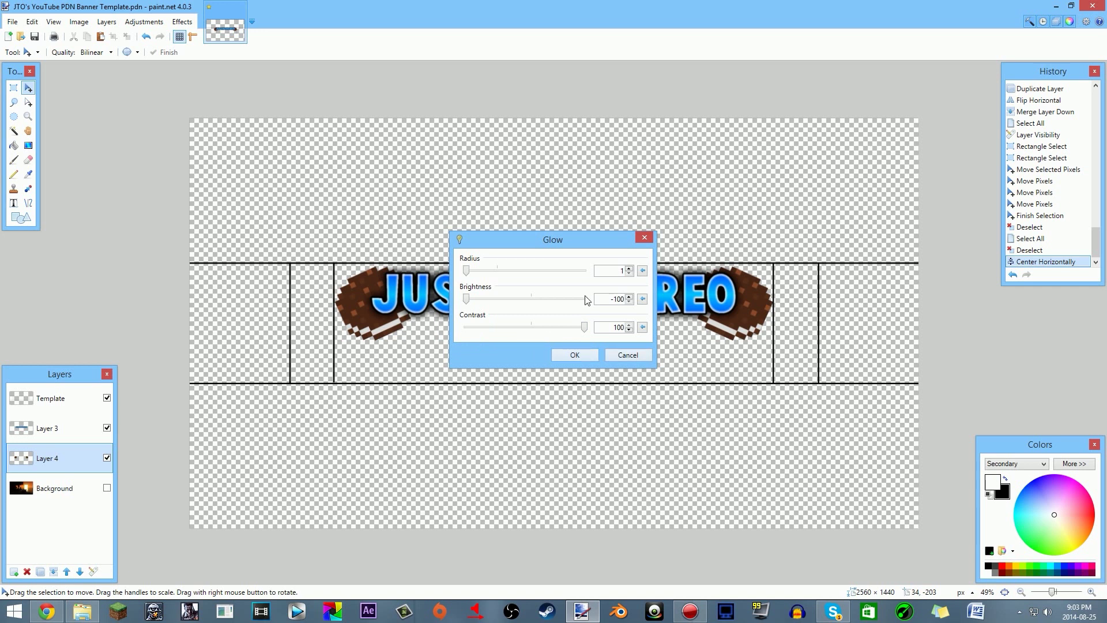
{"action": "left_click", "coordinate": [565, 354]}
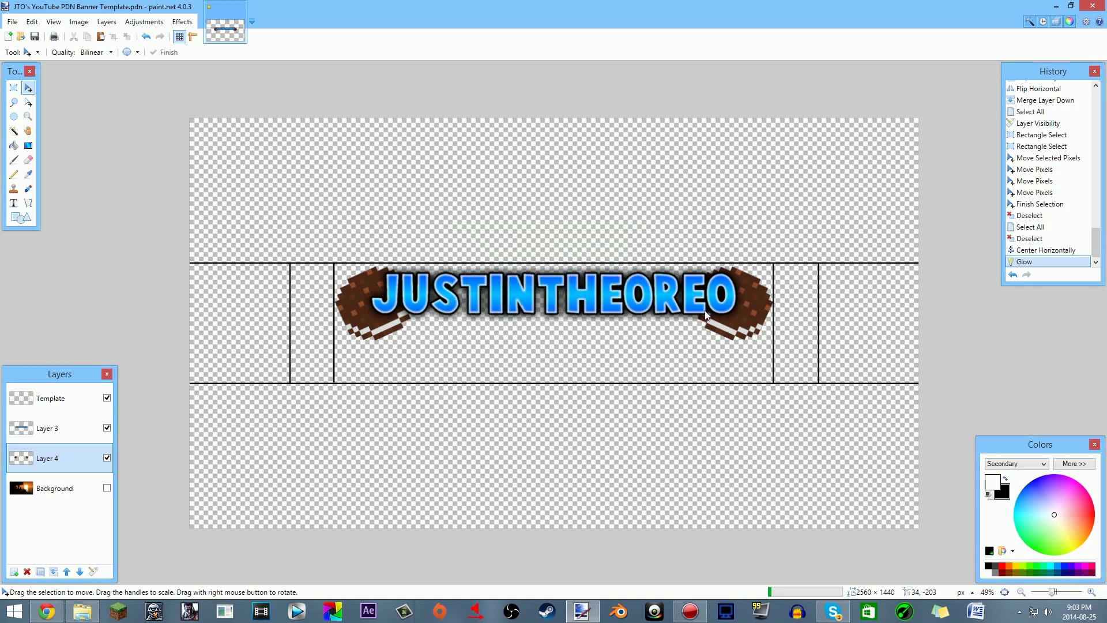
{"action": "scroll", "coordinate": [704, 313], "scroll_direction": "down", "scroll_amount": 3}
{"action": "scroll", "coordinate": [700, 314], "scroll_direction": "up", "scroll_amount": 2}
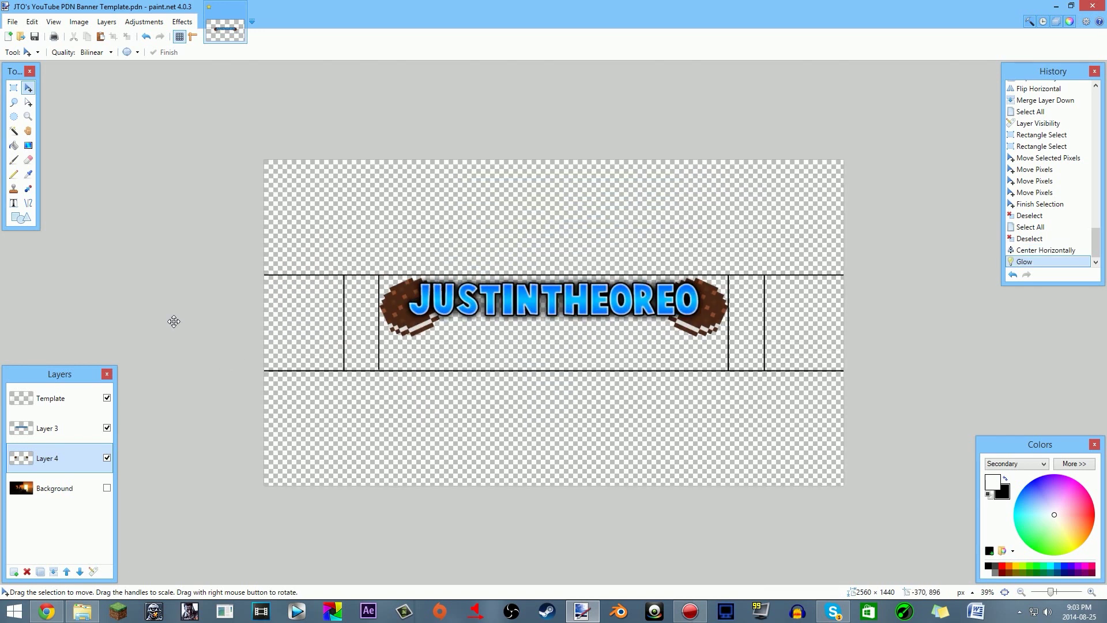
{"action": "left_click", "coordinate": [182, 23]}
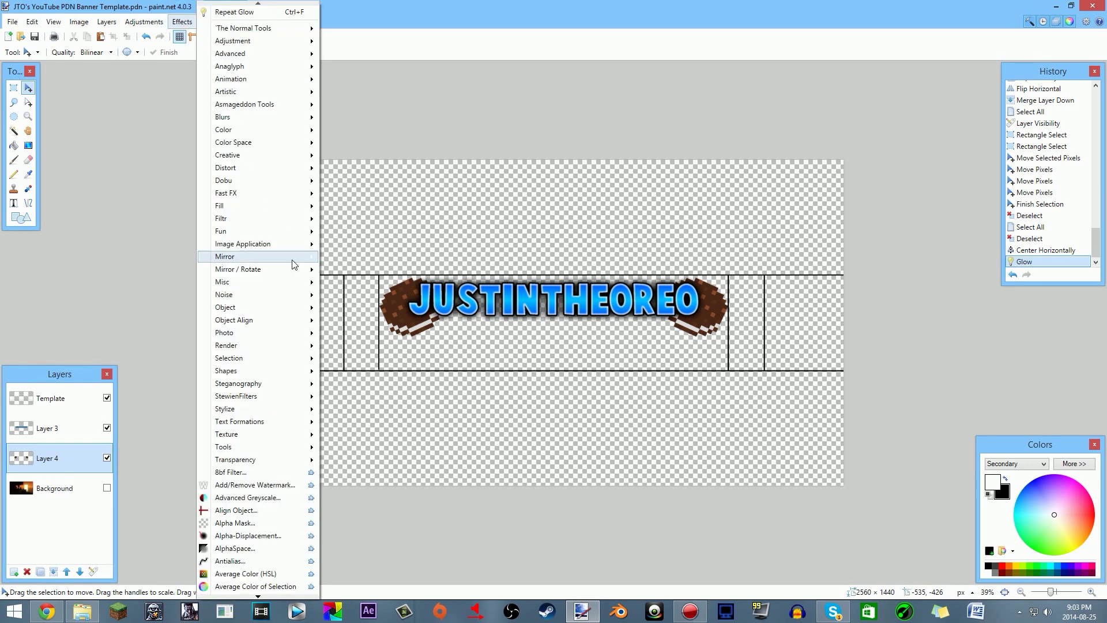
{"action": "mouse_move", "coordinate": [261, 307]}
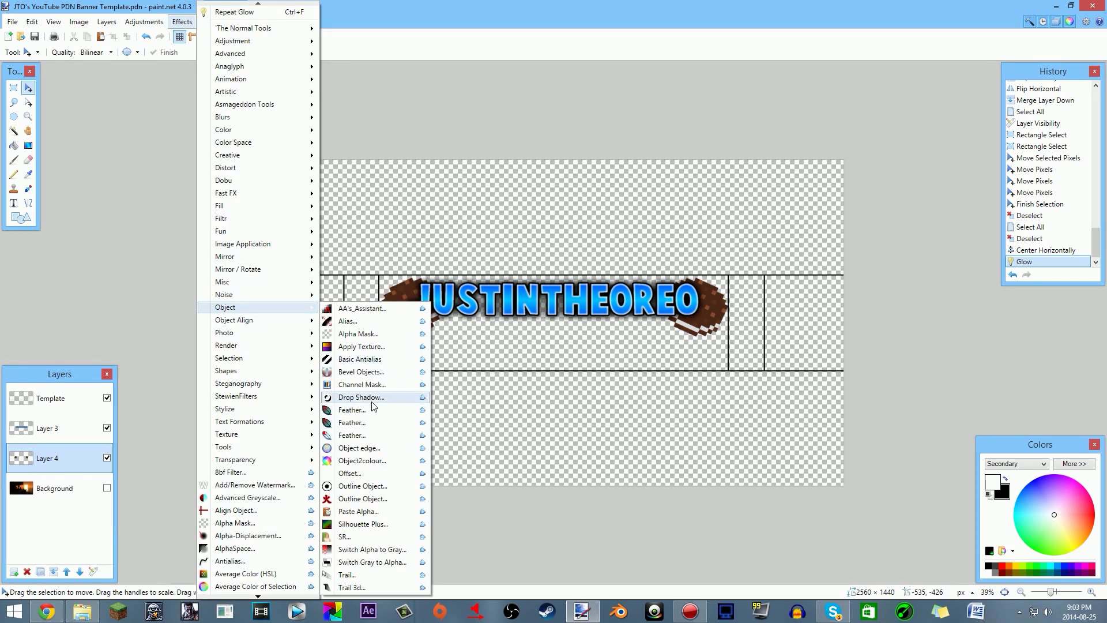
{"action": "left_click", "coordinate": [401, 396]}
{"action": "left_click", "coordinate": [624, 378]}
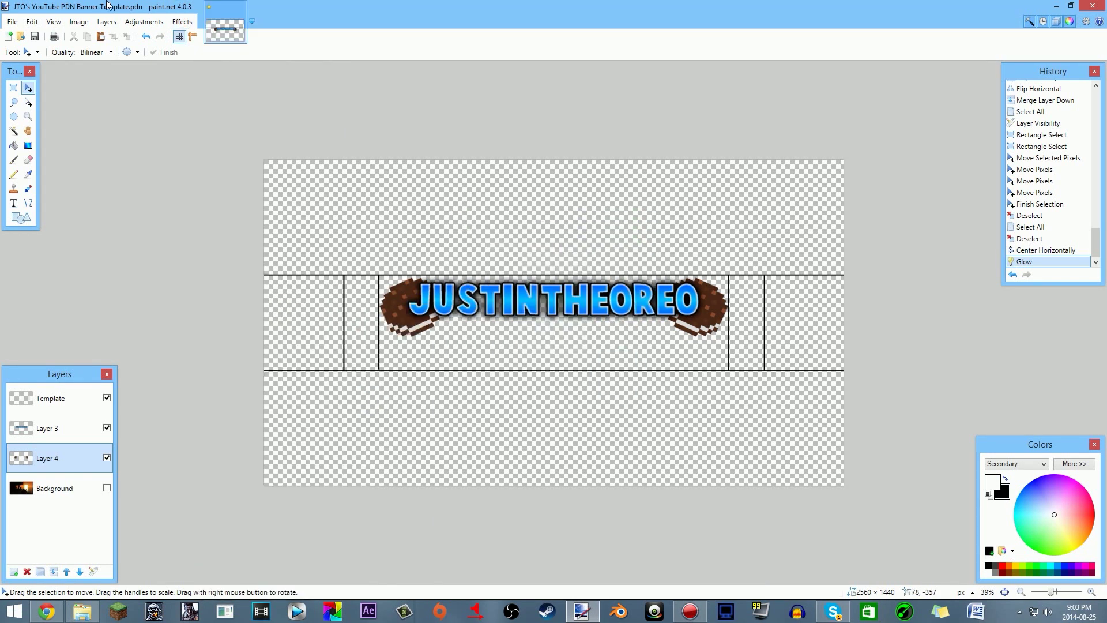
Step: Outline the Layer 4 oreos with a white Drop Shadow using widening radius 7, blur radius 0 and opacity 255
{"action": "left_click", "coordinate": [183, 23]}
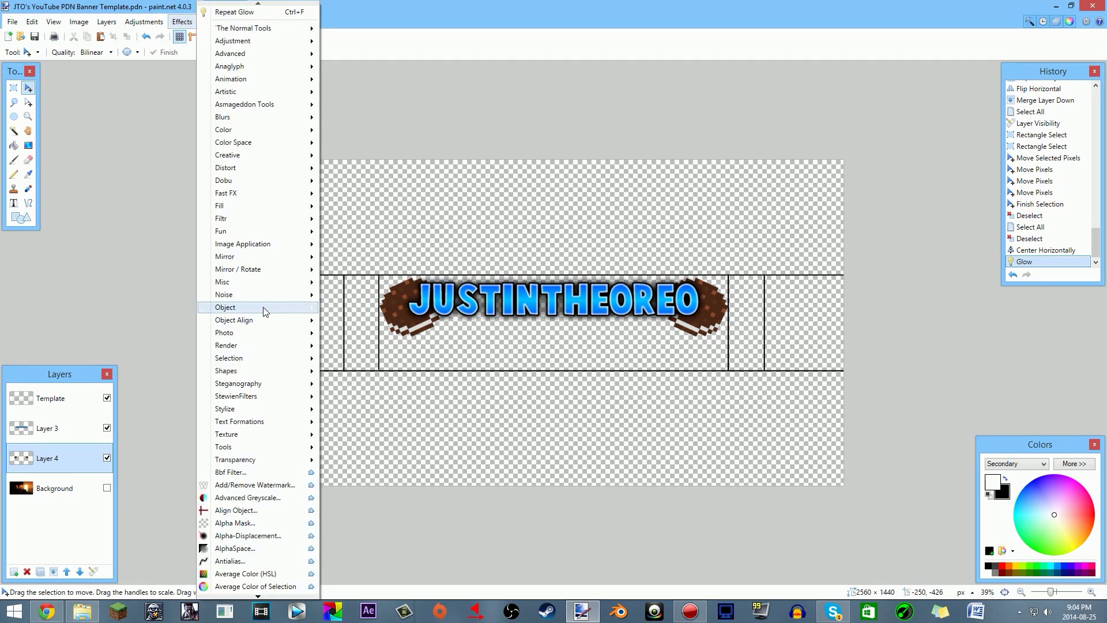
{"action": "mouse_move", "coordinate": [263, 307]}
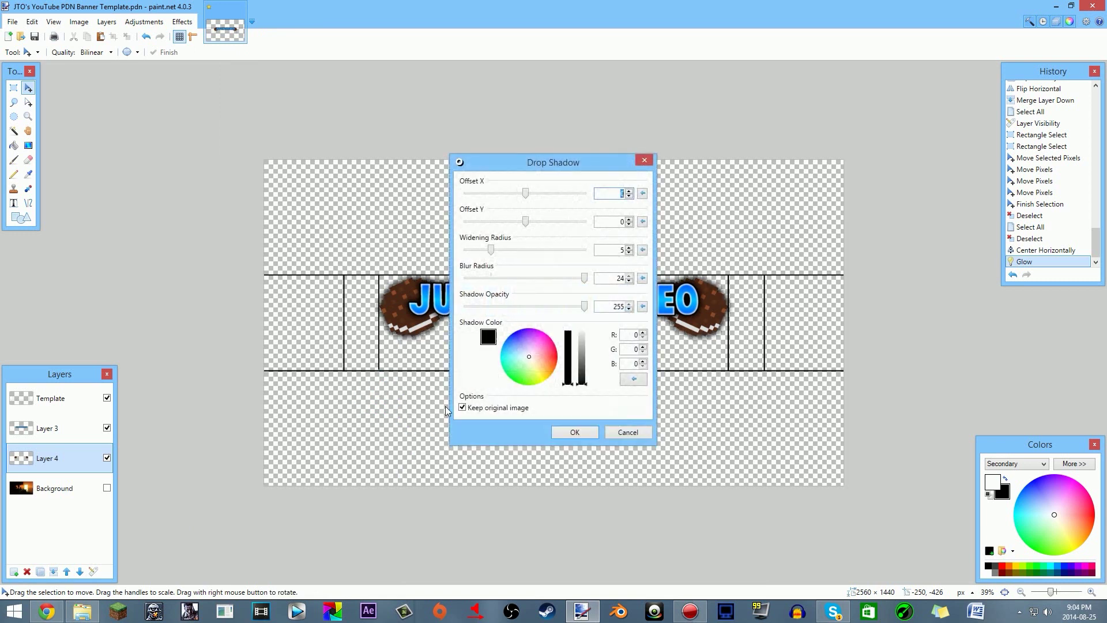
{"action": "mouse_move", "coordinate": [600, 280]}
{"action": "left_mouse_down"}
{"action": "mouse_move", "coordinate": [598, 192]}
{"action": "mouse_move", "coordinate": [76, 205]}
{"action": "left_mouse_up"}
{"action": "left_click", "coordinate": [640, 171]}
{"action": "left_click", "coordinate": [639, 171]}
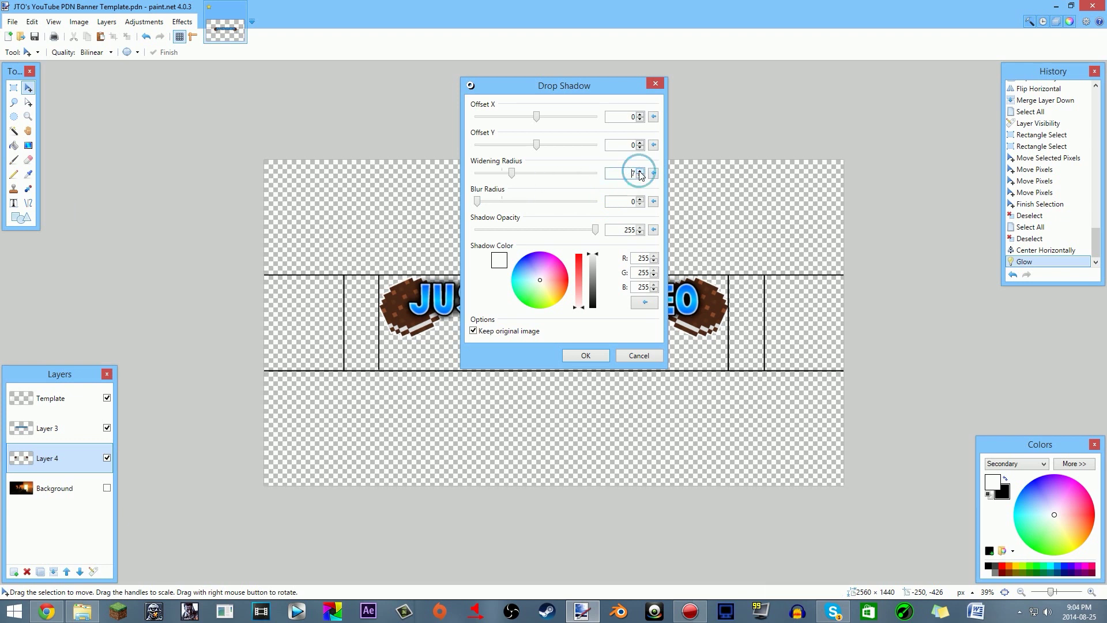
{"action": "left_click", "coordinate": [593, 353]}
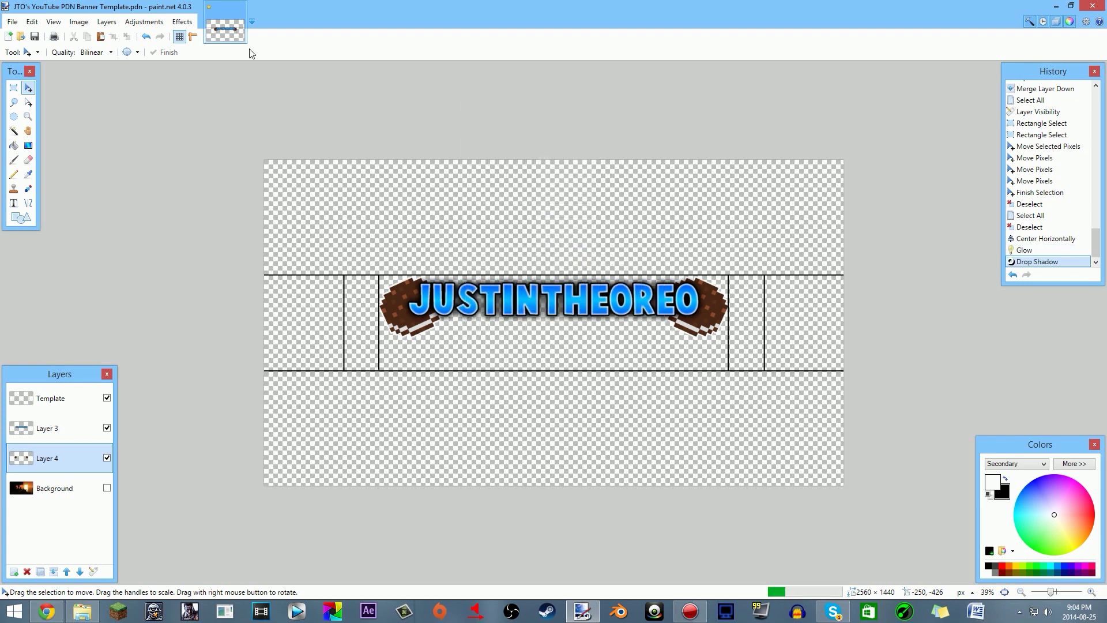
Step: Add a black Drop Shadow to the outlined oreos with widening radius 5, blur radius 24 and opacity 255
{"action": "left_click", "coordinate": [184, 23]}
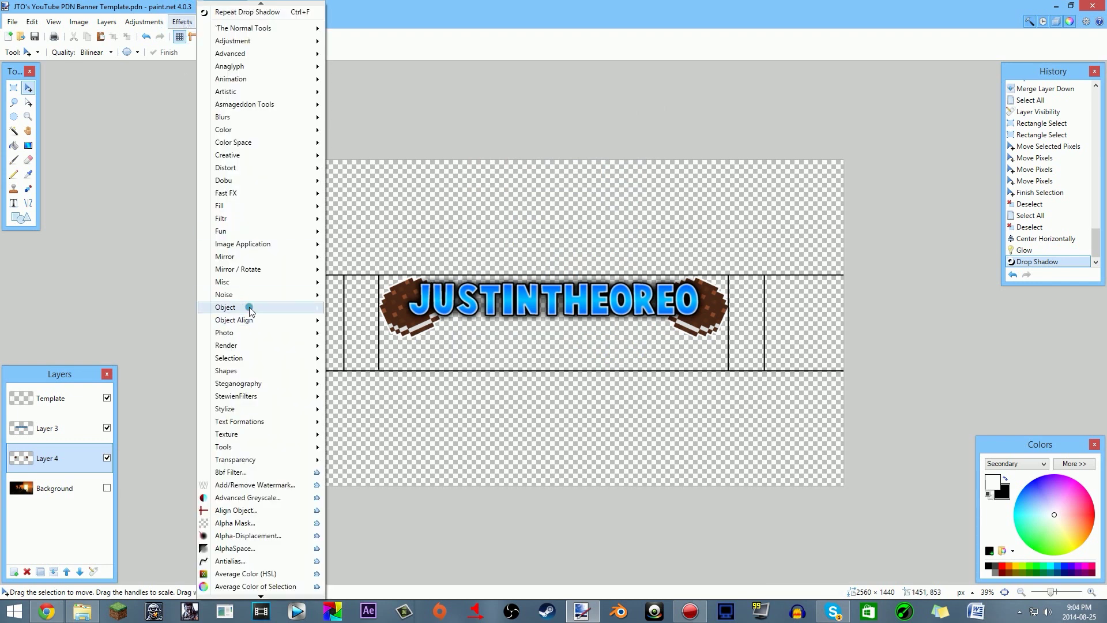
{"action": "left_click", "coordinate": [387, 384]}
{"action": "key", "text": "ctrl+f"}
{"action": "left_click_drag", "start_coordinate": [585, 354], "coordinate": [562, 513]}
{"action": "left_click_drag", "start_coordinate": [500, 248], "coordinate": [584, 278]}
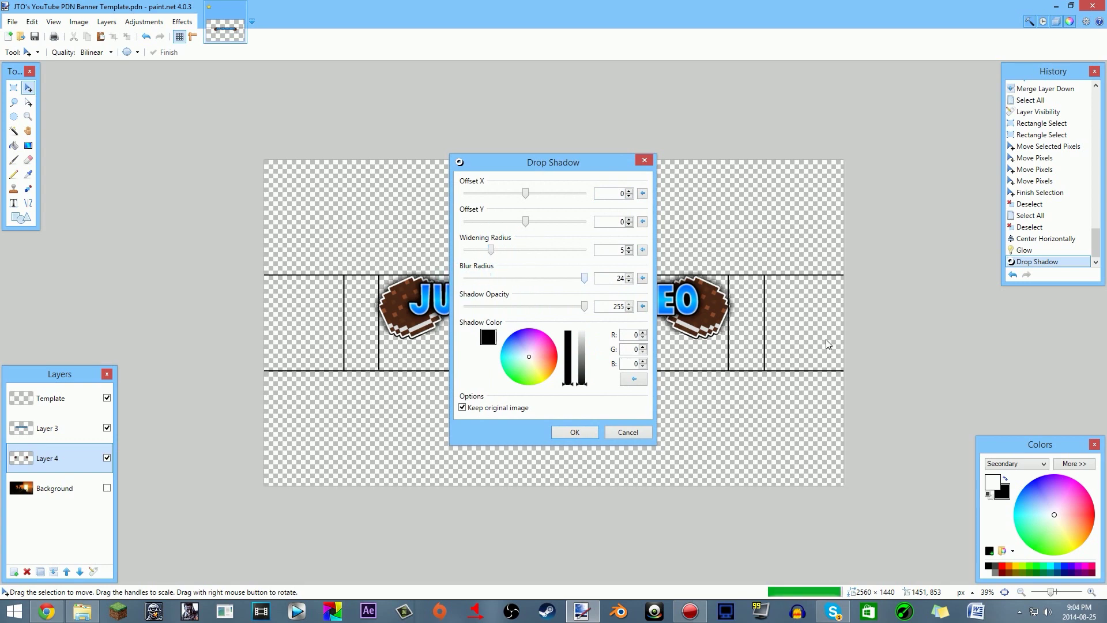
{"action": "left_click", "coordinate": [575, 433]}
Step: Examine the oreos' white outline and shadow up close against the template's central box
{"action": "scroll", "coordinate": [632, 316], "scroll_direction": "down", "scroll_amount": 2}
{"action": "scroll", "coordinate": [632, 317], "scroll_direction": "up", "scroll_amount": 3}
{"action": "scroll", "coordinate": [576, 364], "scroll_direction": "down", "scroll_amount": 2}
{"action": "scroll", "coordinate": [576, 365], "scroll_direction": "up", "scroll_amount": 2}
{"action": "scroll", "coordinate": [468, 382], "scroll_direction": "down", "scroll_amount": 2}
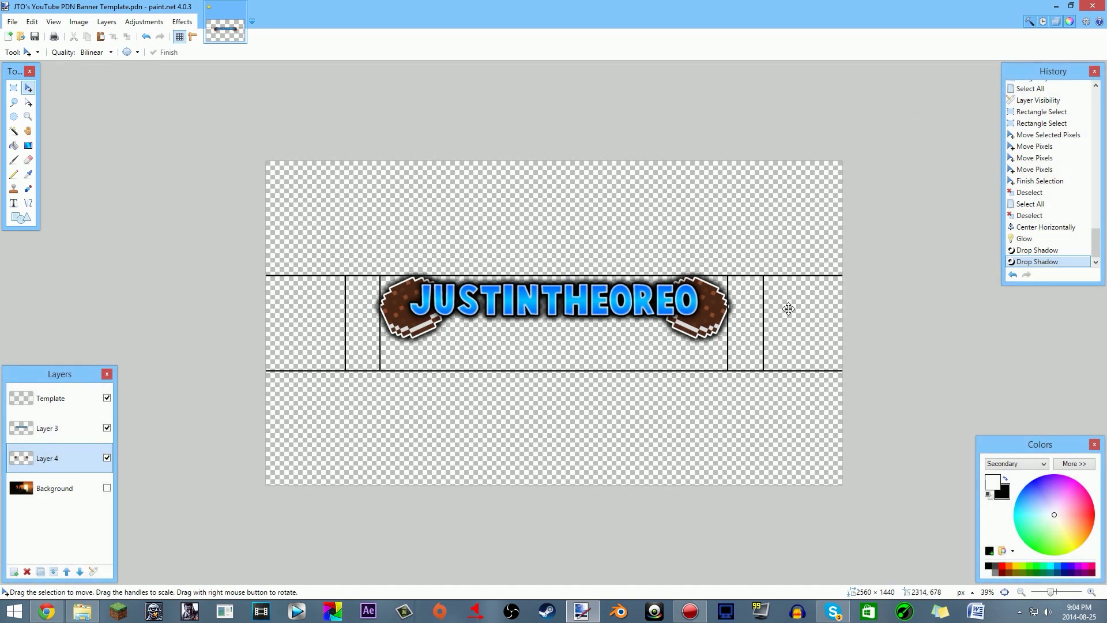
{"action": "scroll", "coordinate": [732, 312], "scroll_direction": "up", "scroll_amount": 3}
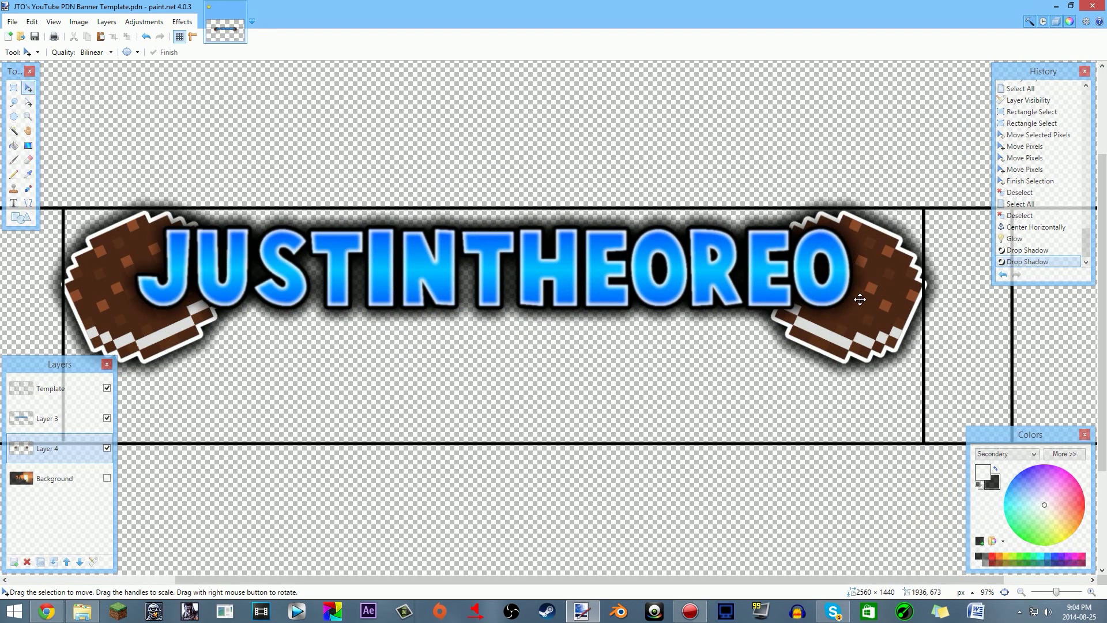
{"action": "scroll", "coordinate": [930, 288], "scroll_direction": "up", "scroll_amount": 4}
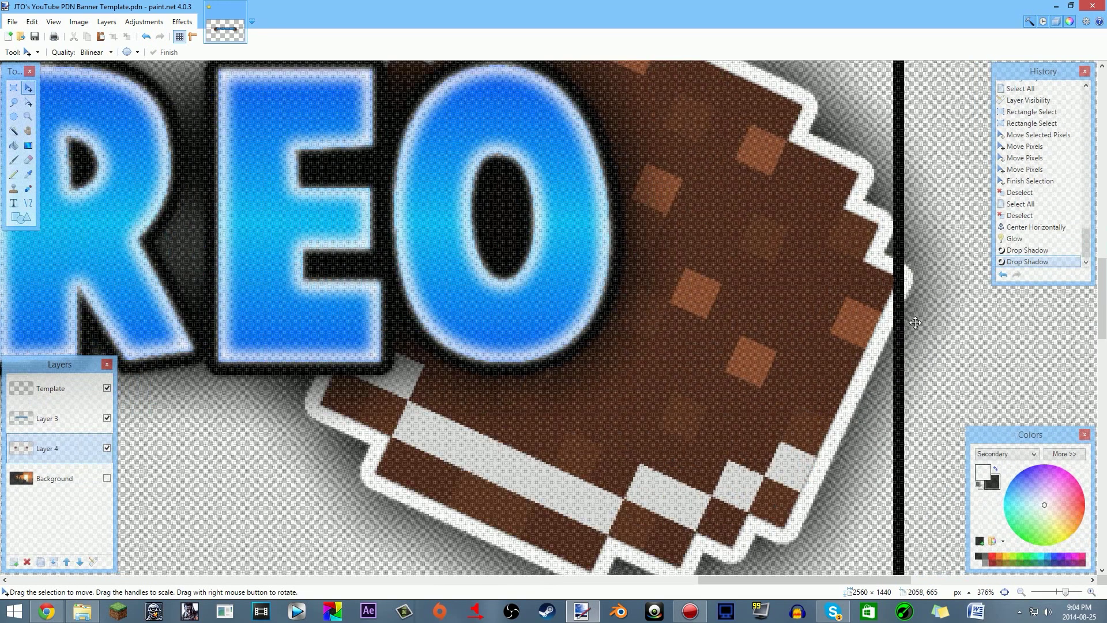
{"action": "scroll", "coordinate": [913, 313], "scroll_direction": "down", "scroll_amount": 7}
{"action": "scroll", "coordinate": [659, 396], "scroll_direction": "up", "scroll_amount": 1}
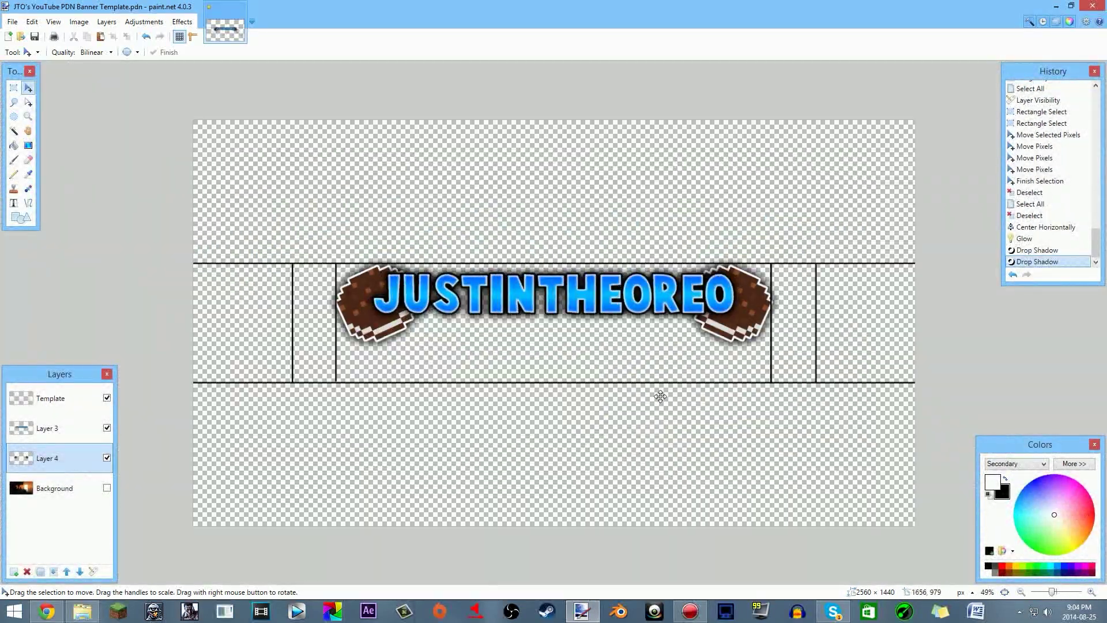
Step: Select the whole of Layer 4, scale the oreos down slightly to fit the central box, reposition them and deselect
{"action": "left_click", "coordinate": [13, 88]}
{"action": "left_click_drag", "start_coordinate": [149, 98], "coordinate": [968, 559]}
{"action": "left_click", "coordinate": [27, 86]}
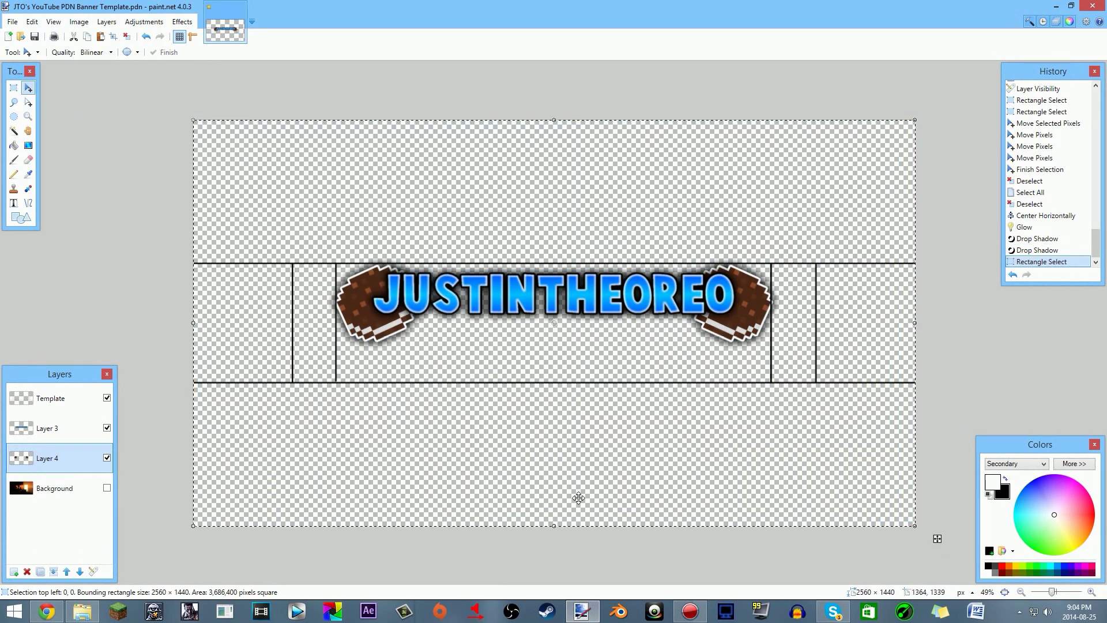
{"action": "left_click_drag", "start_coordinate": [553, 121], "coordinate": [554, 133]}
{"action": "left_click_drag", "start_coordinate": [559, 295], "coordinate": [559, 292]}
{"action": "left_click", "coordinate": [127, 36]}
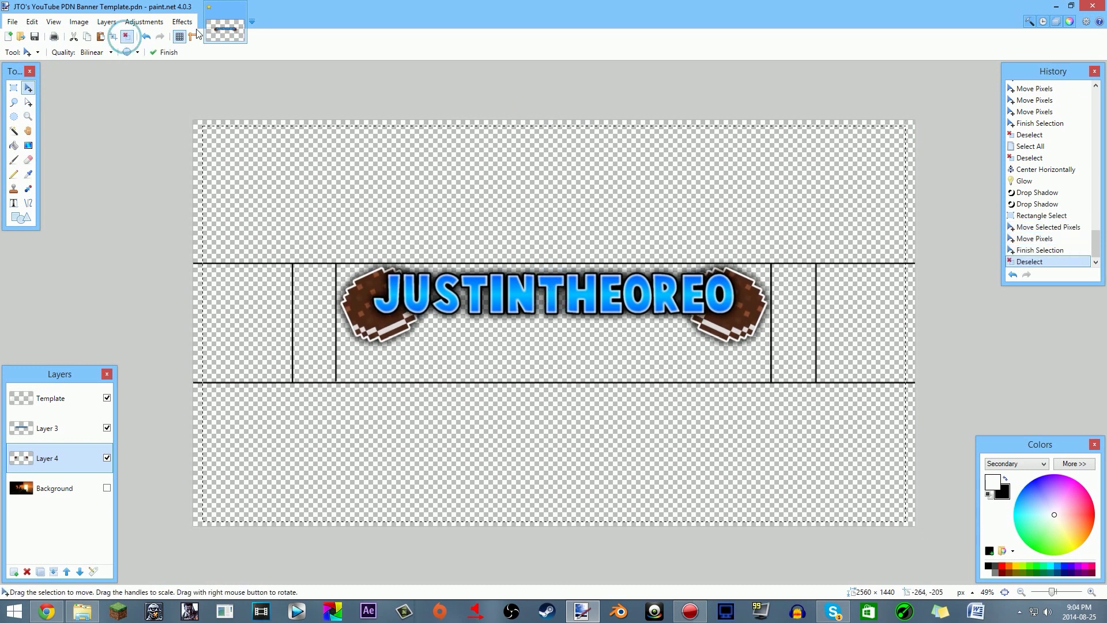
Step: Center the Layer 4 oreos horizontally on the canvas with Object Align
{"action": "left_click", "coordinate": [144, 22]}
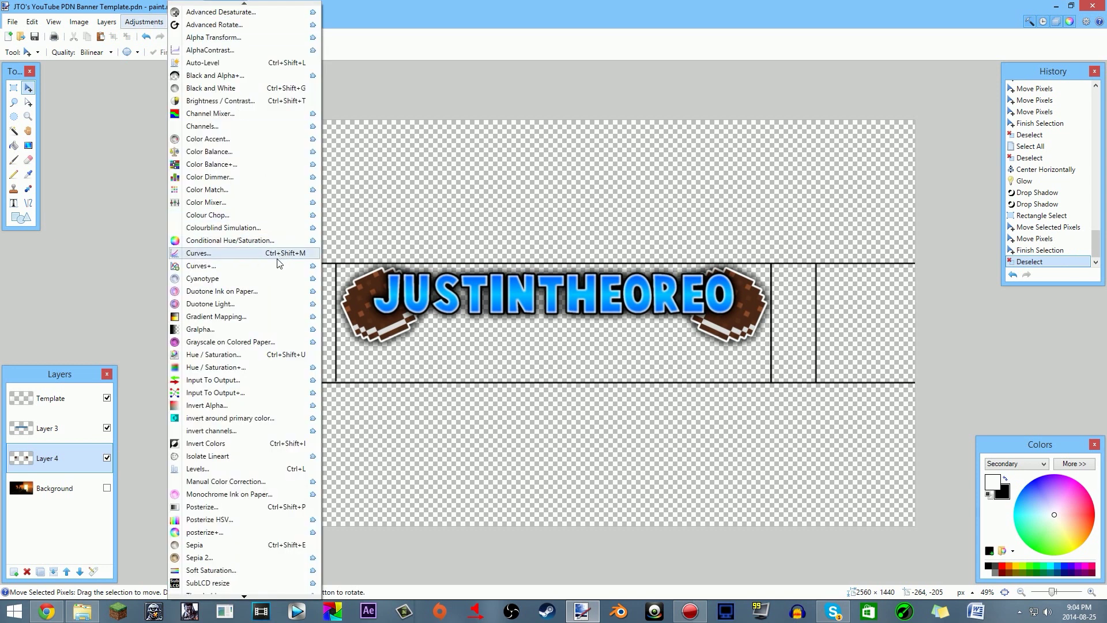
{"action": "left_click", "coordinate": [139, 119]}
{"action": "left_click", "coordinate": [180, 24]}
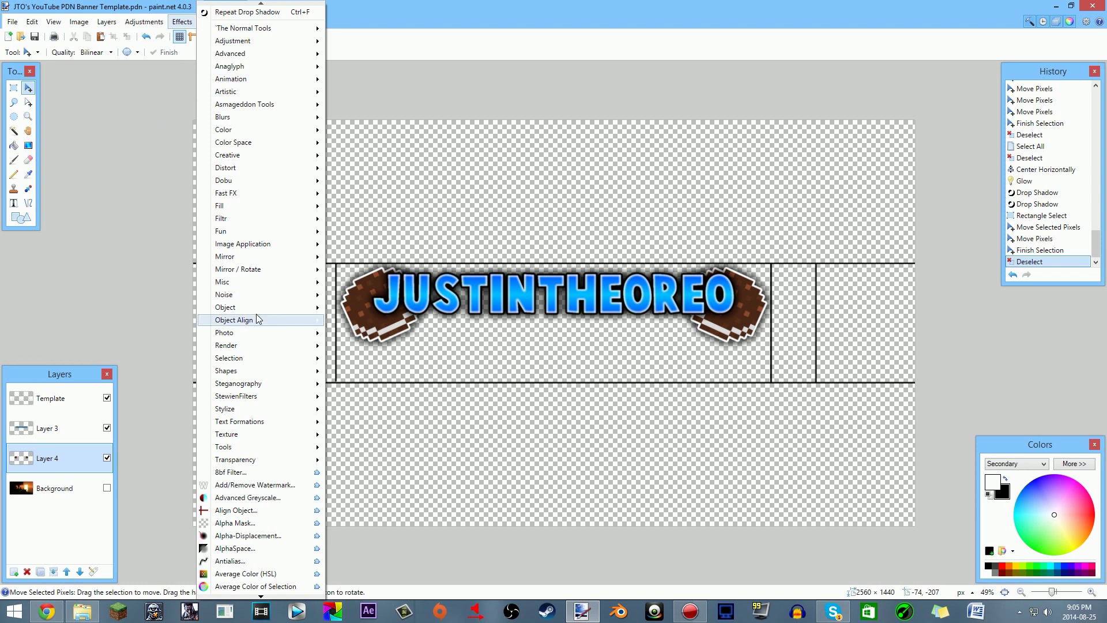
{"action": "mouse_move", "coordinate": [260, 320]}
{"action": "left_click", "coordinate": [373, 334]}
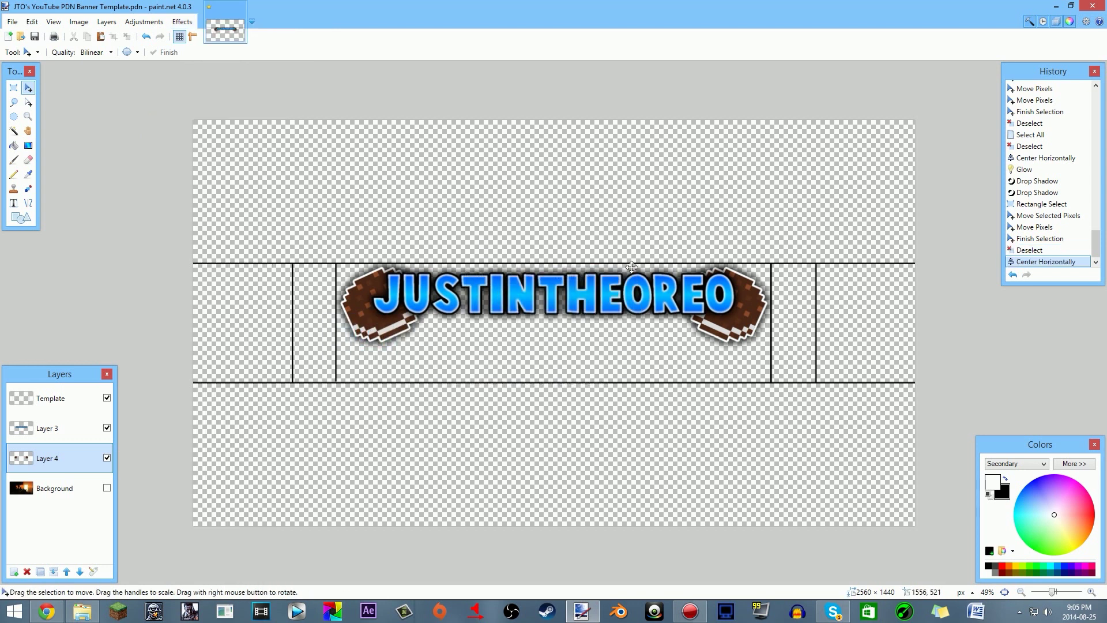
Step: Add a layer above Layer 3 and place white size 84 Cartoonist text "MINECRAFT AND MORE!" just below JUSTINTHEOREO
{"action": "scroll", "coordinate": [632, 267], "scroll_direction": "down", "scroll_amount": 2}
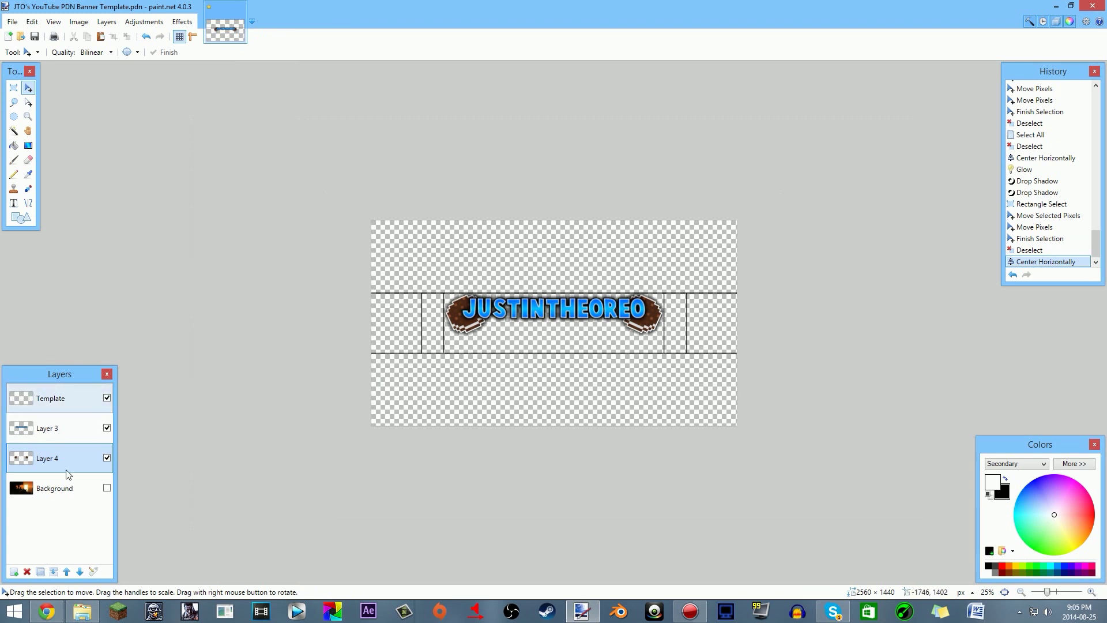
{"action": "left_click", "coordinate": [75, 428]}
{"action": "left_click", "coordinate": [14, 571]}
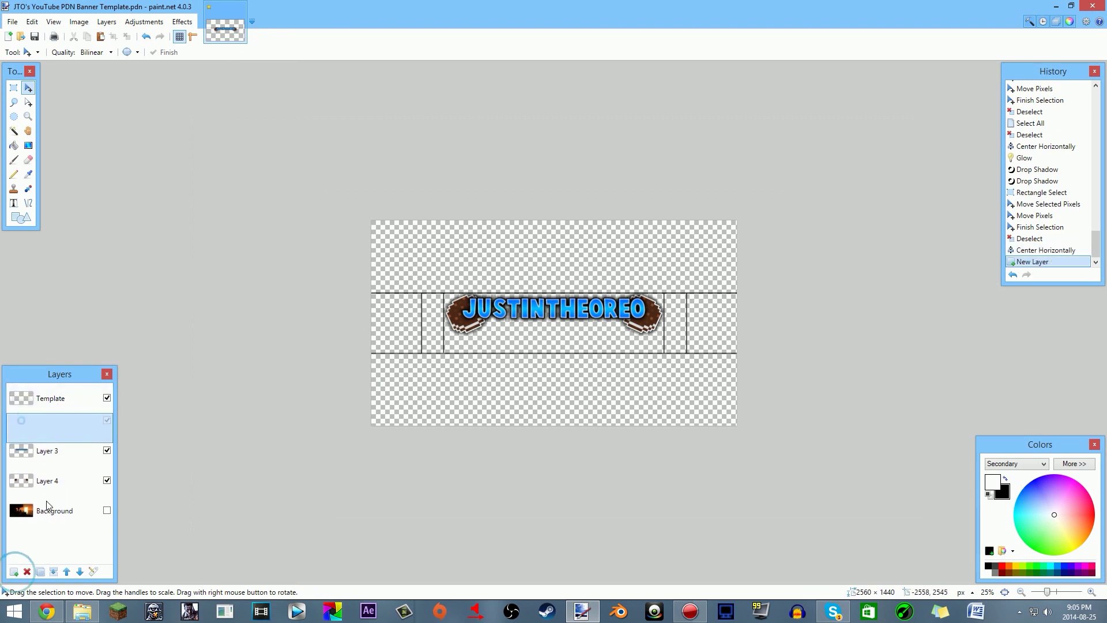
{"action": "left_click", "coordinate": [14, 205]}
{"action": "scroll", "coordinate": [468, 326], "scroll_direction": "up", "scroll_amount": 4}
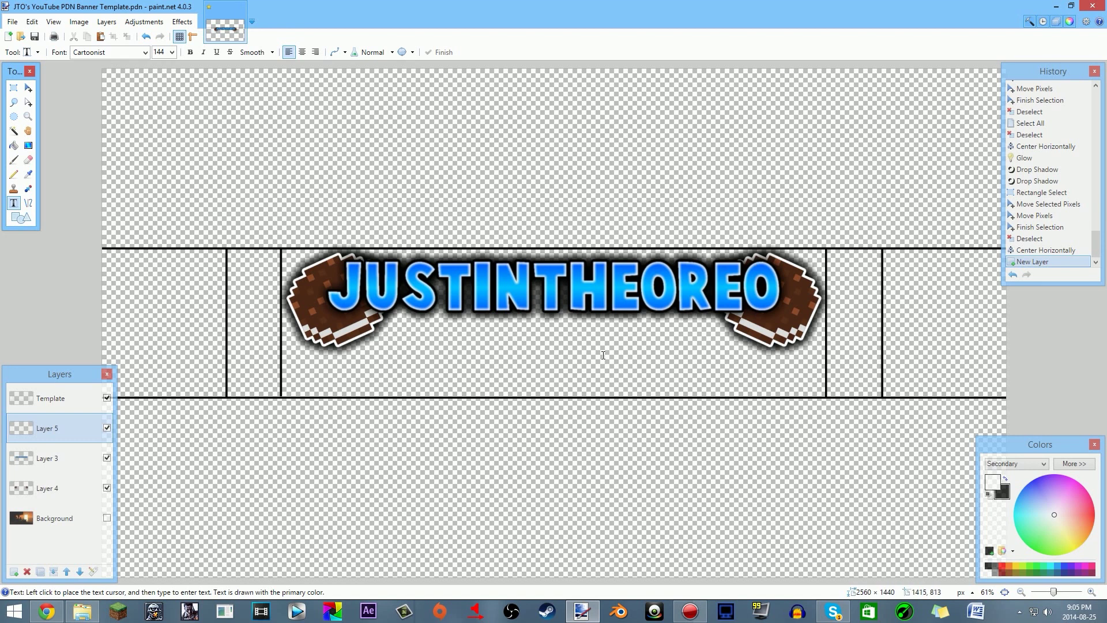
{"action": "scroll", "coordinate": [483, 374], "scroll_direction": "down", "scroll_amount": 1}
{"action": "left_click", "coordinate": [472, 355]}
{"action": "type", "text": "MINE"}
{"action": "scroll", "coordinate": [163, 52], "scroll_direction": "up", "scroll_amount": 3}
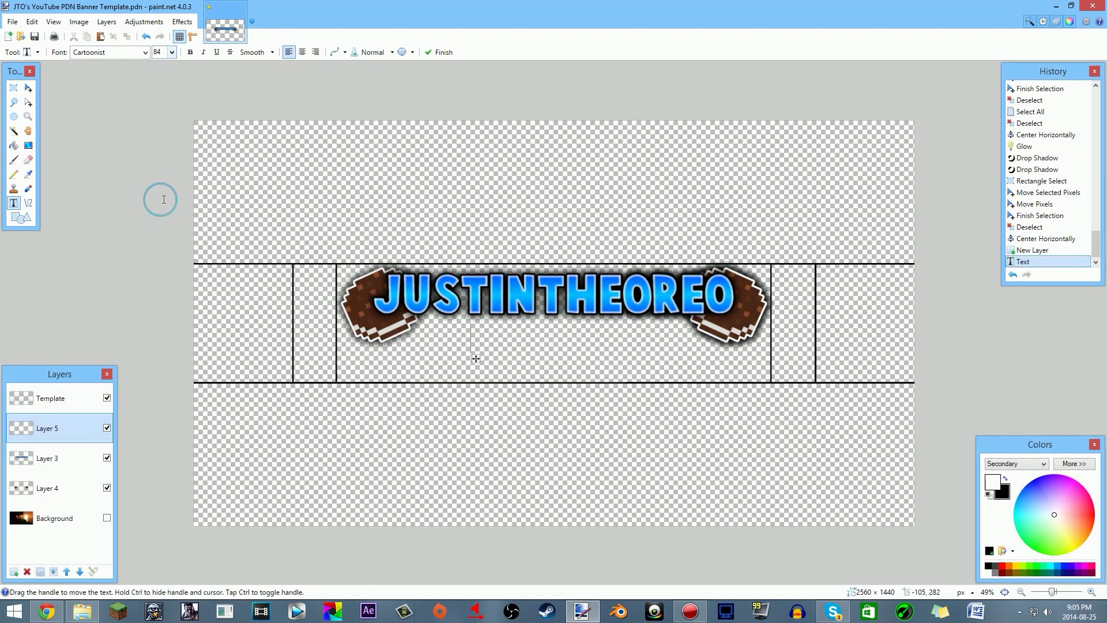
{"action": "type", "text": "CRAFT AND MORE!"}
{"action": "left_click_drag", "start_coordinate": [810, 358], "coordinate": [728, 355]}
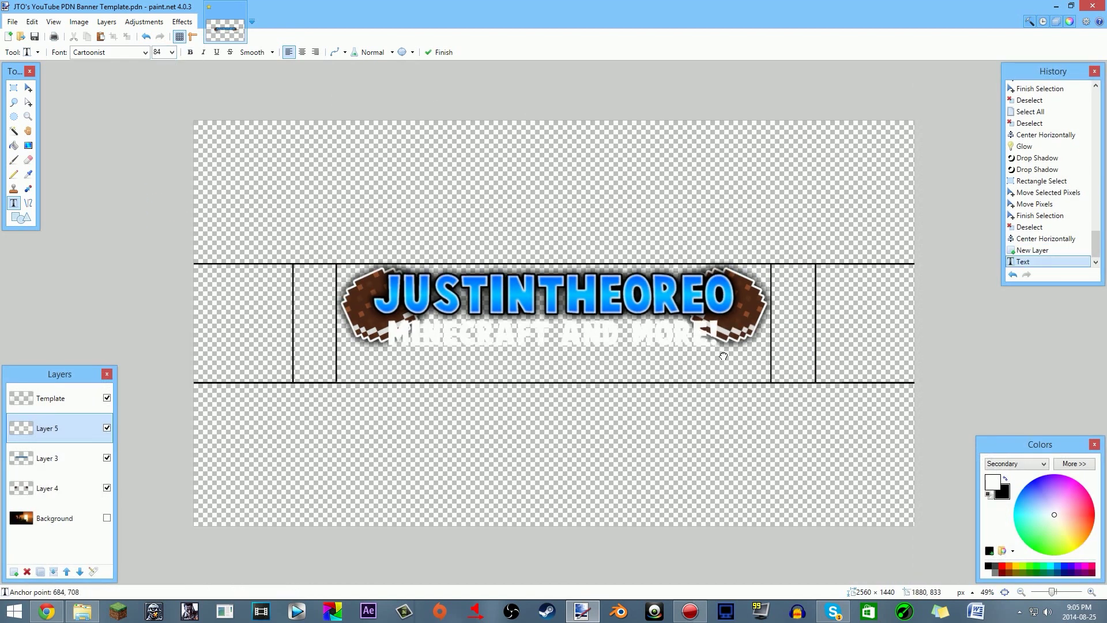
Step: Set the "MINECRAFT AND MORE!" text size to 72 and center the text horizontally on the canvas
{"action": "left_click", "coordinate": [172, 52]}
{"action": "left_click", "coordinate": [163, 245]}
{"action": "left_click", "coordinate": [183, 21]}
{"action": "mouse_move", "coordinate": [259, 320]}
{"action": "left_click", "coordinate": [391, 333]}
Step: Select the "MINECRAFT AND MORE!" letters with the Magic Wand and draw a short vertical gradient through them
{"action": "left_click", "coordinate": [13, 131]}
{"action": "scroll", "coordinate": [447, 293], "scroll_direction": "up", "scroll_amount": 2}
{"action": "left_click", "coordinate": [447, 293]}
{"action": "key", "text": "ctrl+b"}
{"action": "key", "text": "g"}
{"action": "left_click", "coordinate": [1003, 492]}
{"action": "left_click", "coordinate": [1073, 463]}
{"action": "left_click_drag", "start_coordinate": [589, 314], "coordinate": [587, 284]}
Step: Recolor the letters' gradient to orange FF8C00 and red, shift it slightly down, and deselect
{"action": "left_click", "coordinate": [891, 454]}
{"action": "left_click", "coordinate": [979, 527]}
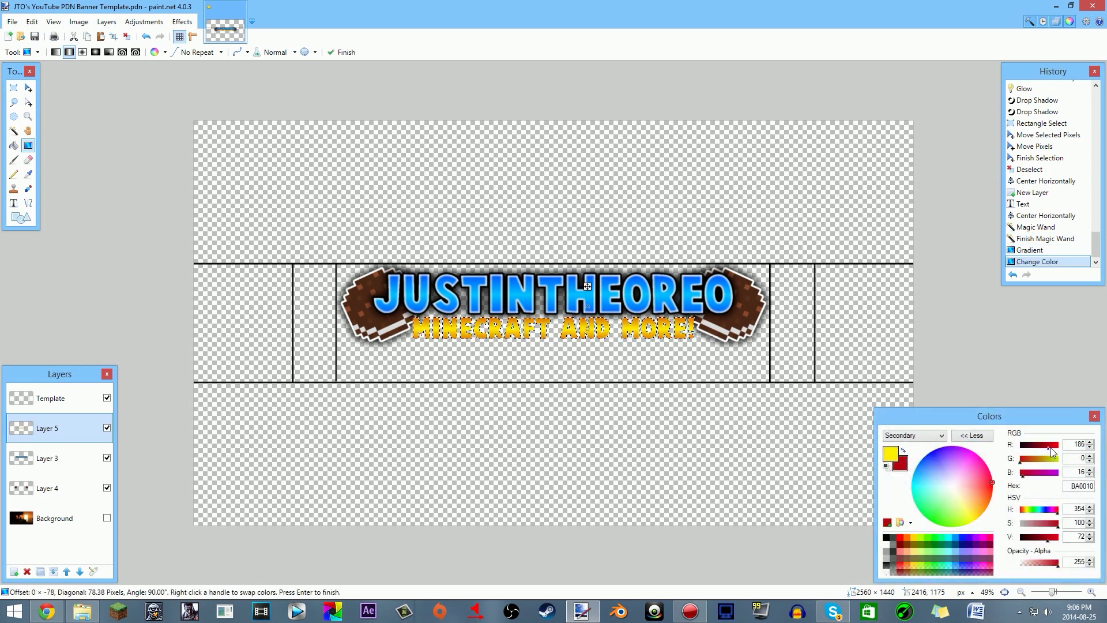
{"action": "left_click", "coordinate": [981, 505]}
{"action": "left_click", "coordinate": [986, 509]}
{"action": "left_click_drag", "start_coordinate": [587, 286], "coordinate": [587, 297]}
{"action": "left_click", "coordinate": [128, 37]}
Step: On a new layer above Layer 5, fill everything around the "MINECRAFT AND MORE!" letters with black and deselect
{"action": "left_click", "coordinate": [13, 570]}
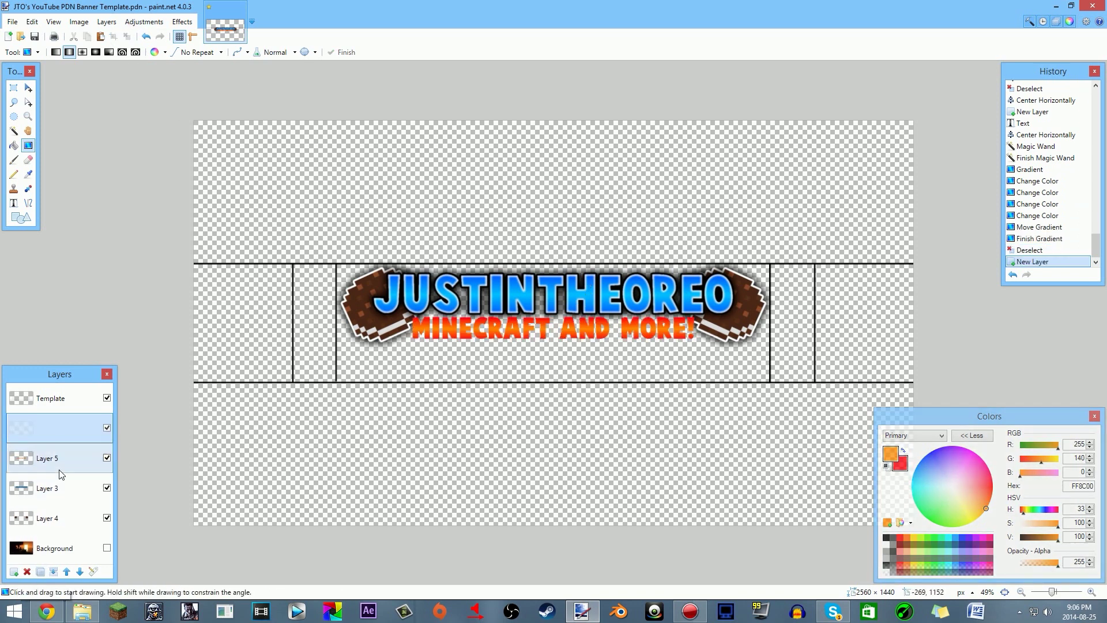
{"action": "left_click", "coordinate": [14, 131]}
{"action": "left_click", "coordinate": [554, 191]}
{"action": "left_click", "coordinate": [14, 146]}
{"action": "left_click", "coordinate": [886, 466]}
{"action": "left_click", "coordinate": [659, 339]}
{"action": "scroll", "coordinate": [699, 223], "scroll_direction": "up", "scroll_amount": 3}
{"action": "scroll", "coordinate": [699, 223], "scroll_direction": "down", "scroll_amount": 3}
{"action": "key", "text": "ctrl+d"}
Step: Add a white Drop Shadow to the black fill with widening radius 5, blur radius 8 and opacity 255
{"action": "left_click", "coordinate": [183, 21]}
{"action": "mouse_move", "coordinate": [248, 304]}
{"action": "left_click", "coordinate": [381, 332]}
{"action": "left_click", "coordinate": [581, 332]}
{"action": "left_click_drag", "start_coordinate": [584, 278], "coordinate": [507, 279]}
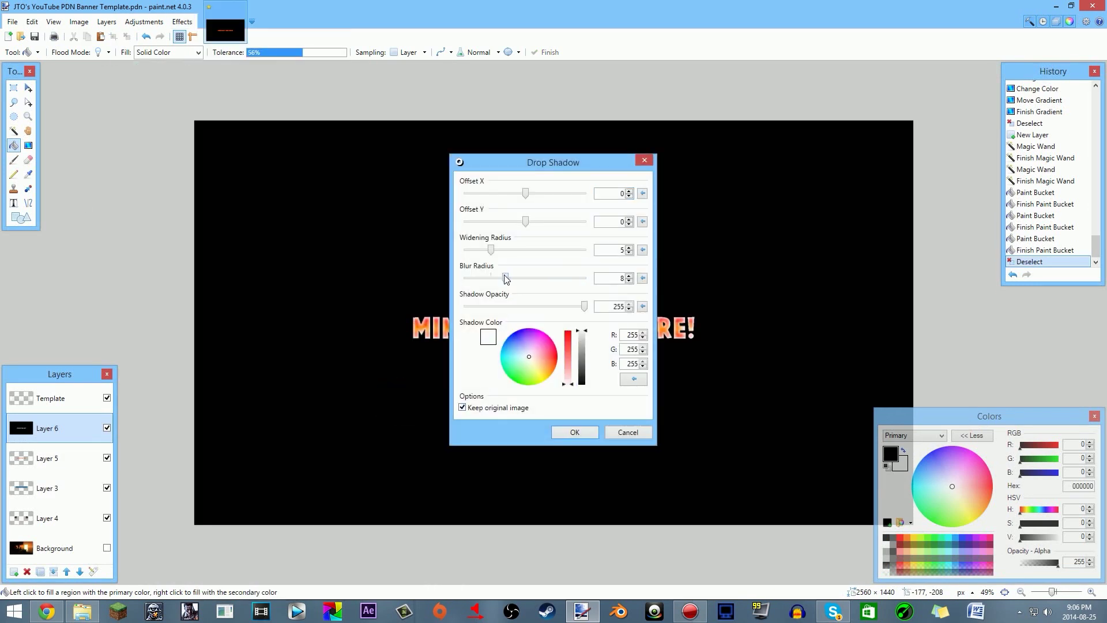
{"action": "key", "text": "Return"}
Step: Erase the black fill from Layer 6, keeping the white inner glow, and merge the layer down into Layer 5
{"action": "key", "text": "s"}
{"action": "left_click", "coordinate": [514, 215]}
{"action": "key", "text": "Delete"}
{"action": "left_click", "coordinate": [53, 571]}
Step: Outline the "MINECRAFT AND MORE!" text with a black Drop Shadow
{"action": "left_click", "coordinate": [182, 22]}
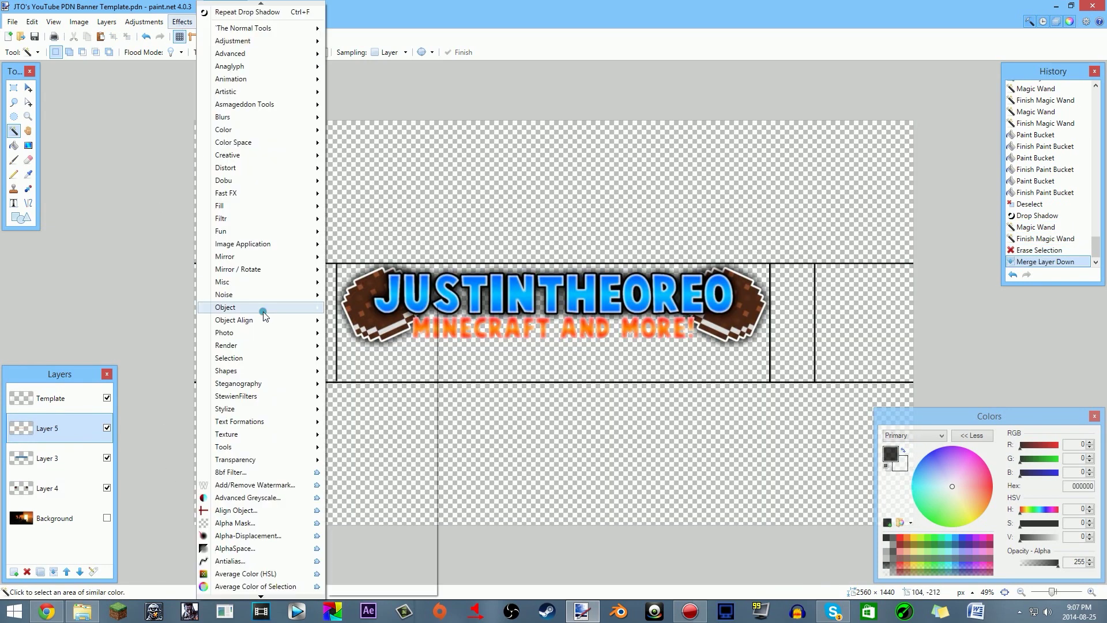
{"action": "mouse_move", "coordinate": [263, 309]}
{"action": "left_click", "coordinate": [381, 331]}
{"action": "left_click", "coordinate": [629, 246]}
{"action": "left_click", "coordinate": [575, 432]}
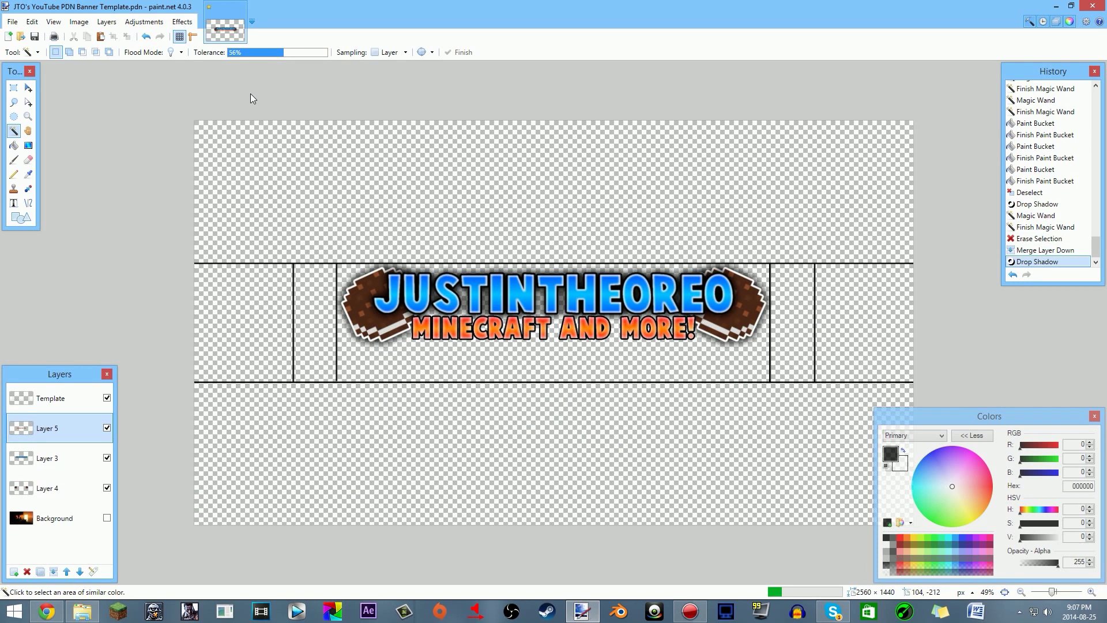
Step: Add a soft black Drop Shadow to the outlined Layer 5 text with widening radius 3, blur radius 24 and opacity 255
{"action": "left_click", "coordinate": [183, 21]}
{"action": "left_click", "coordinate": [255, 306]}
{"action": "left_click", "coordinate": [367, 397]}
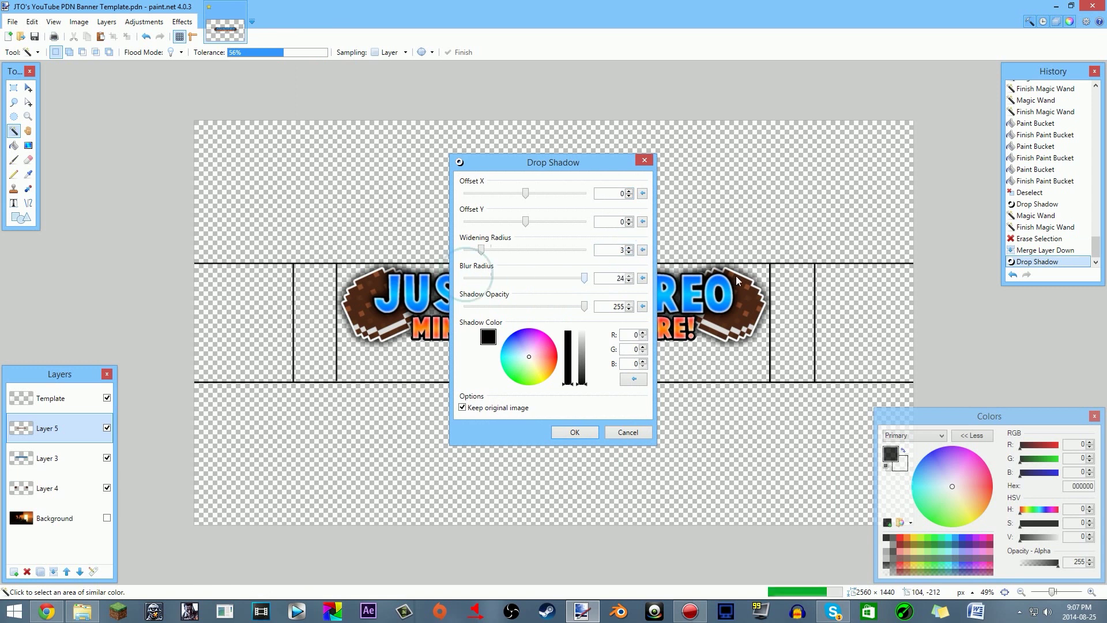
{"action": "left_click", "coordinate": [575, 431]}
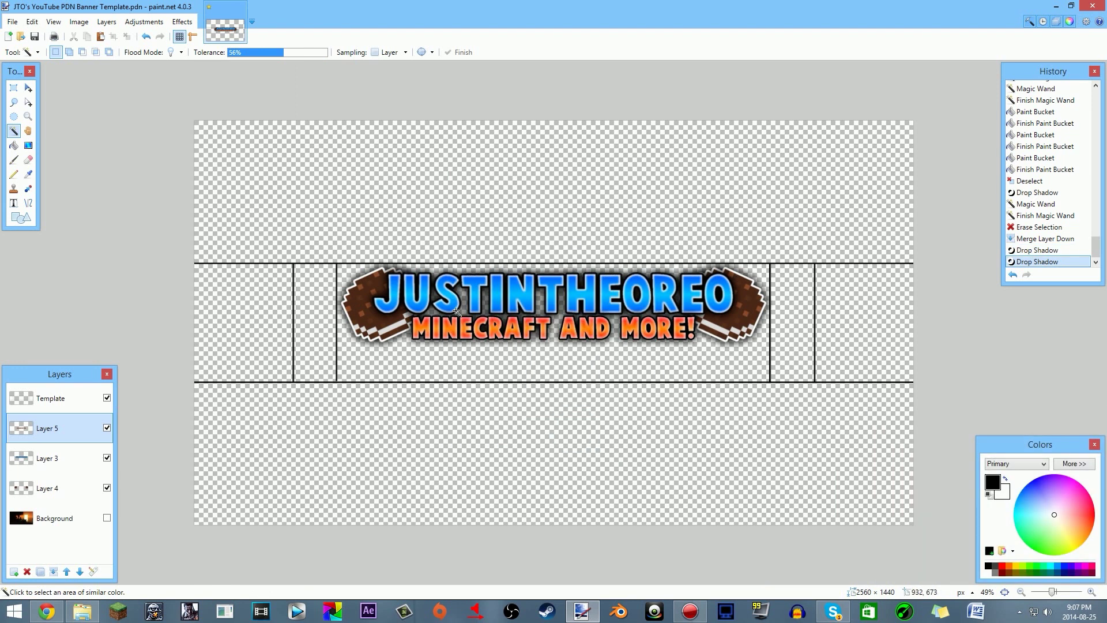
Step: Center the finished "MINECRAFT AND MORE!" text on Layer 5 horizontally with Object Align
{"action": "left_click", "coordinate": [182, 22]}
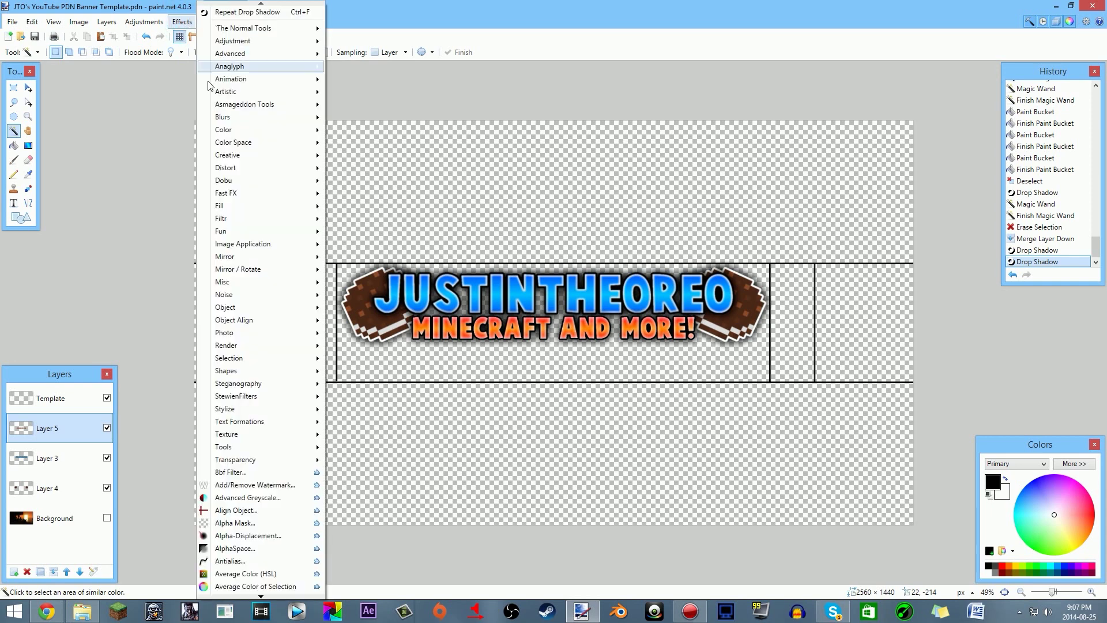
{"action": "left_click", "coordinate": [271, 314]}
{"action": "left_click", "coordinate": [354, 339]}
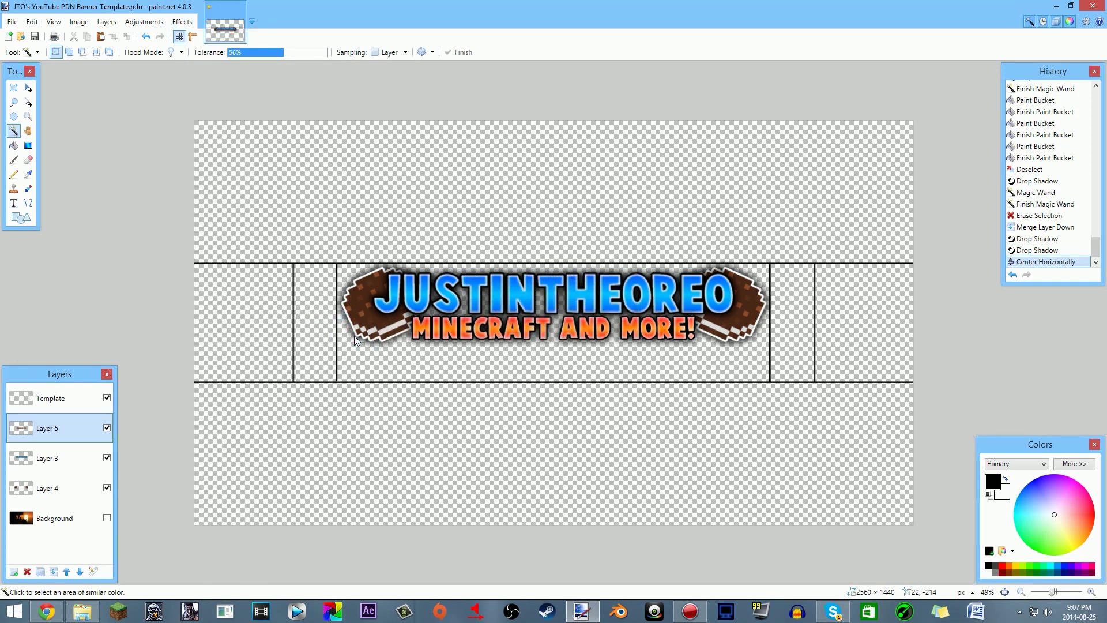
Step: Preview the lettering and oreos over the wallpaper by showing the Background layer and hiding it again
{"action": "scroll", "coordinate": [581, 319], "scroll_direction": "down", "scroll_amount": 1, "text": "ctrl"}
{"action": "scroll", "coordinate": [582, 326], "scroll_direction": "down", "scroll_amount": 2, "text": "ctrl"}
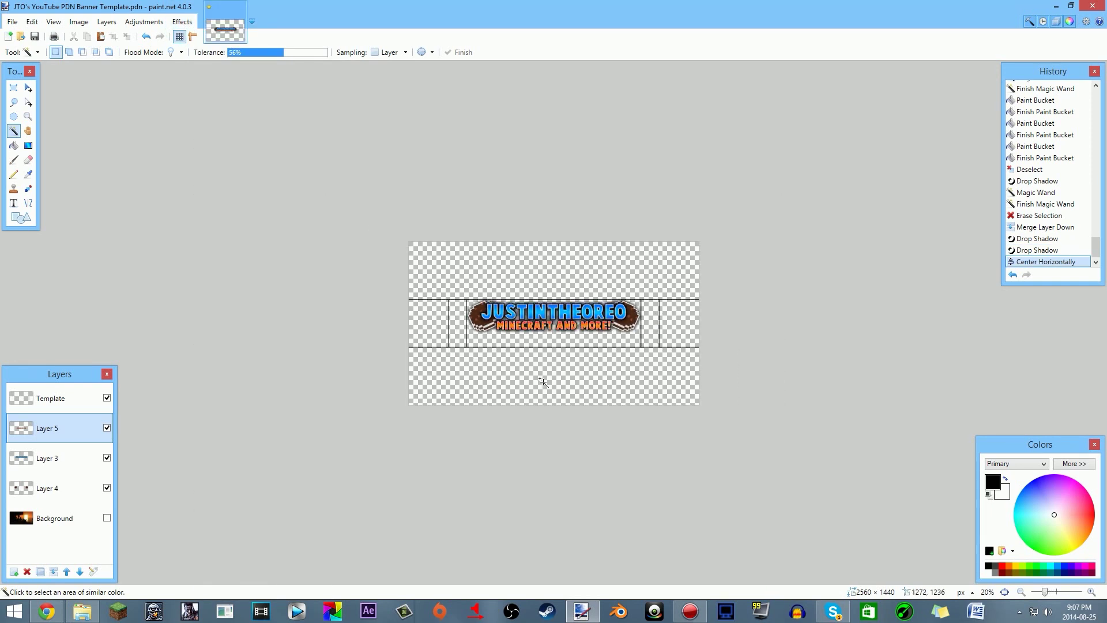
{"action": "scroll", "coordinate": [611, 323], "scroll_direction": "up", "scroll_amount": 2, "text": "ctrl"}
{"action": "scroll", "coordinate": [542, 346], "scroll_direction": "up", "scroll_amount": 1}
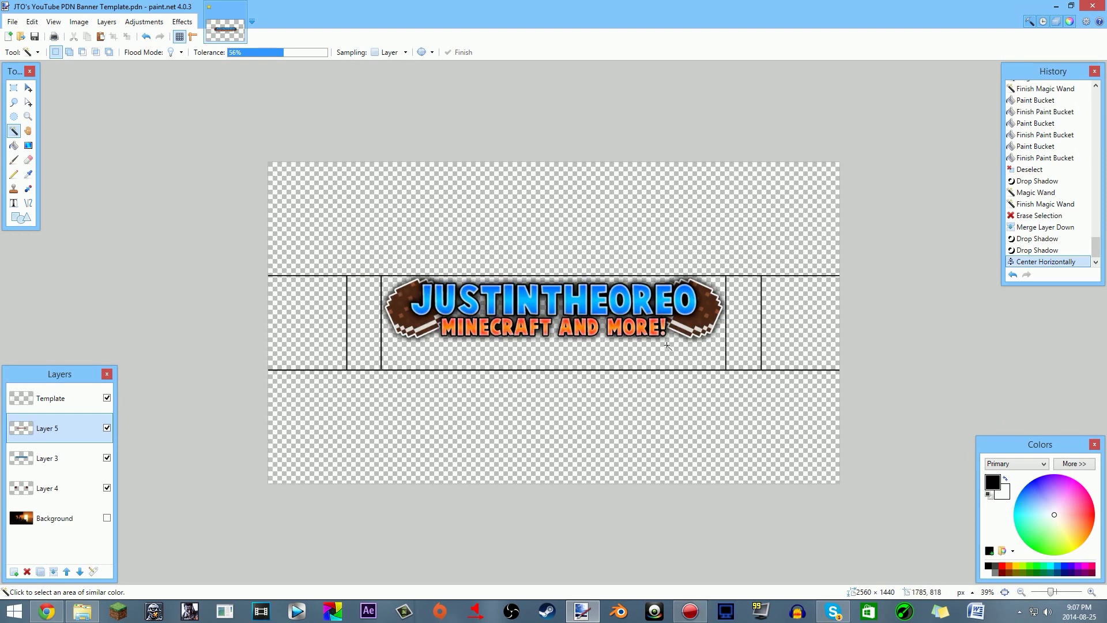
{"action": "scroll", "coordinate": [666, 344], "scroll_direction": "up", "scroll_amount": 1}
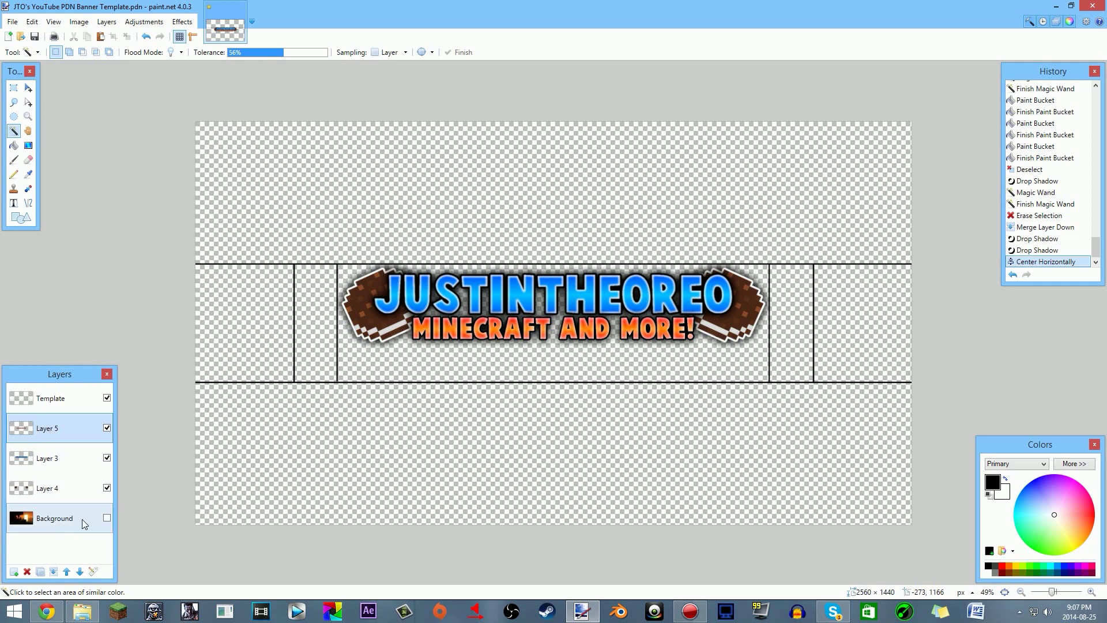
{"action": "left_click", "coordinate": [107, 518]}
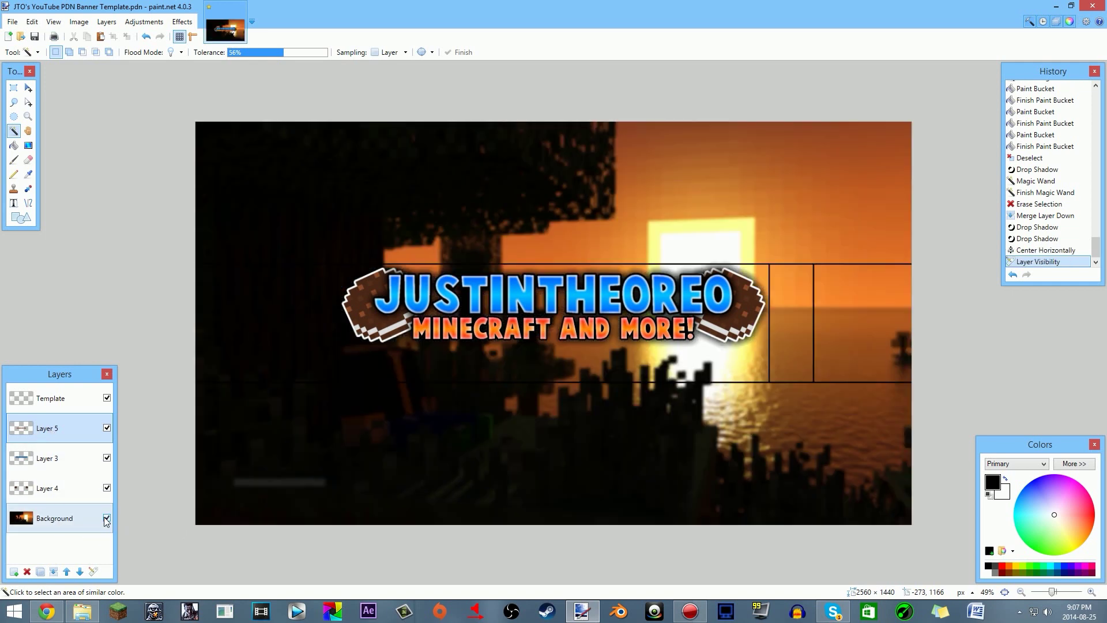
{"action": "left_click", "coordinate": [107, 519]}
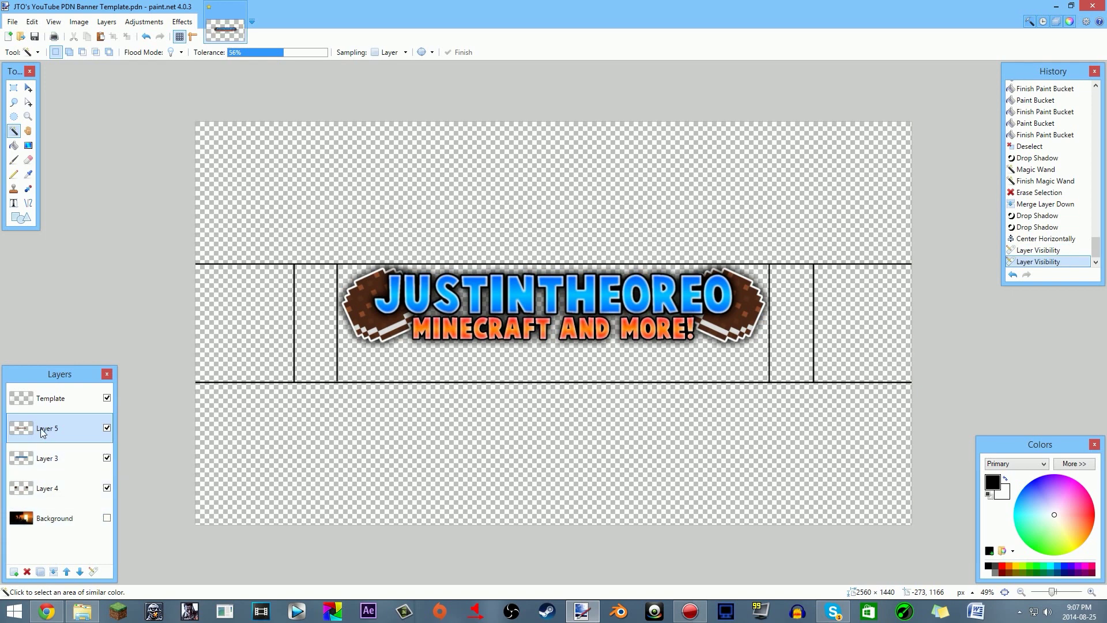
Step: Add a new layer above Layer 5, switch to the YouTube Extras folder and search it for "mcn"
{"action": "left_click", "coordinate": [14, 572]}
{"action": "left_click_drag", "start_coordinate": [559, 13], "coordinate": [577, 143]}
{"action": "left_click", "coordinate": [582, 78]}
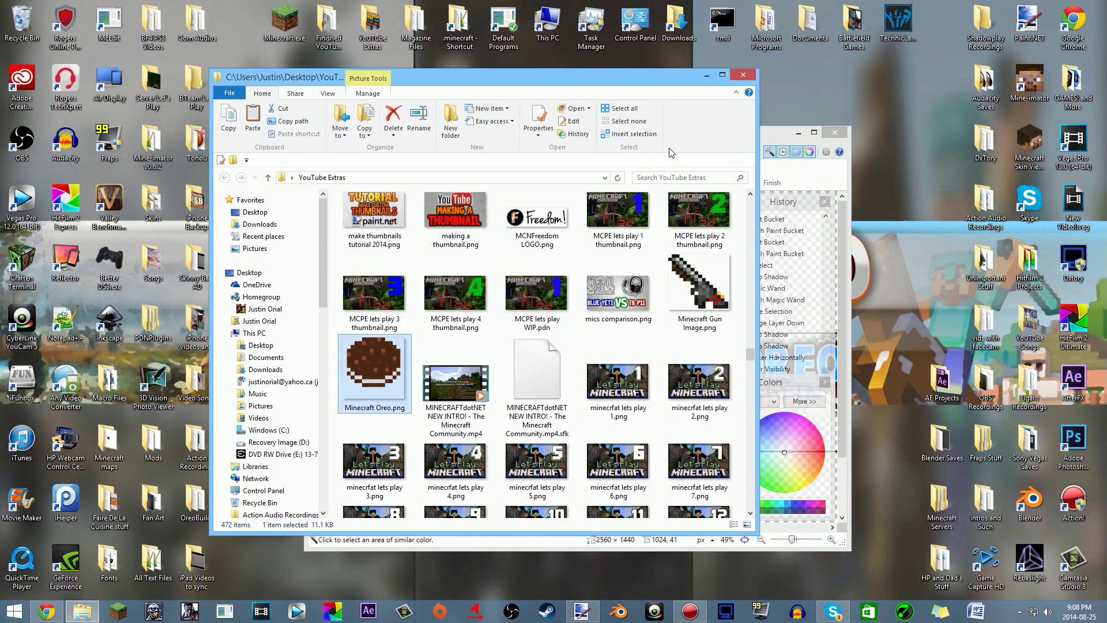
{"action": "left_click", "coordinate": [663, 177]}
{"action": "type", "text": "mcn"}
Step: Open MCNFreedom LOGO.png, copy the image, and close the viewer and the folder window
{"action": "left_click", "coordinate": [373, 212]}
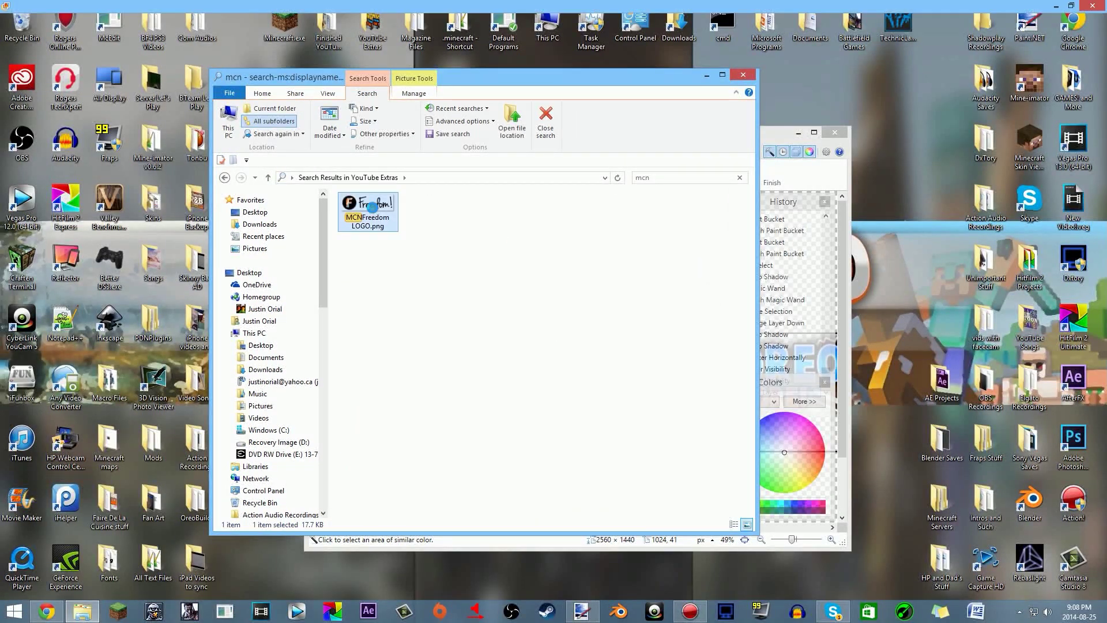
{"action": "double_click", "coordinate": [374, 212]}
{"action": "right_click", "coordinate": [527, 277]}
{"action": "left_click", "coordinate": [607, 416]}
{"action": "key", "text": "alt+F4"}
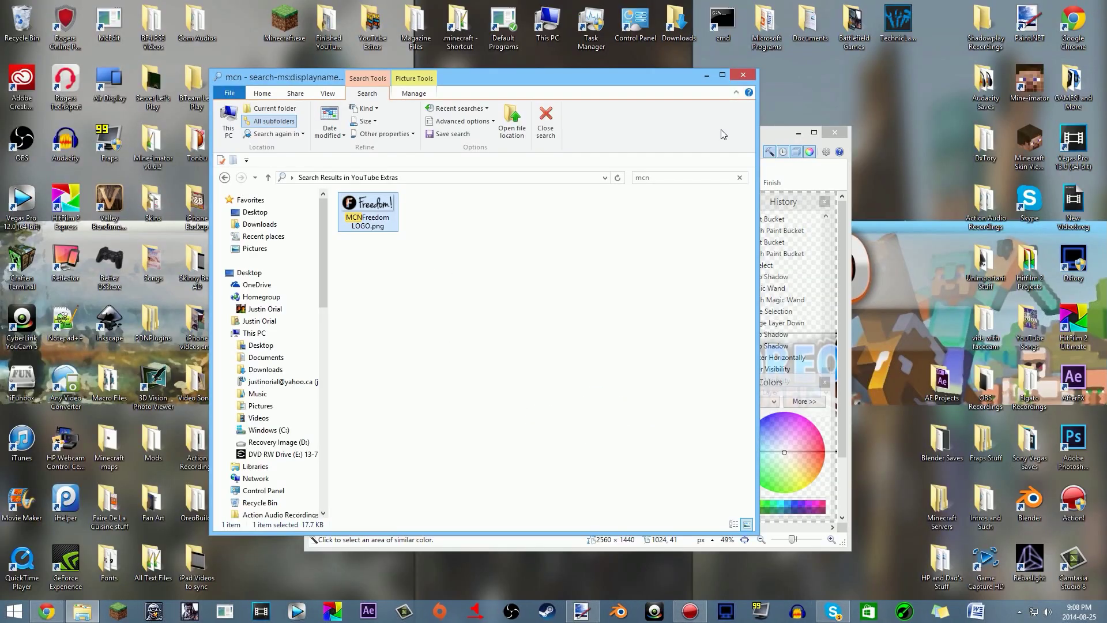
{"action": "left_click", "coordinate": [740, 77]}
Step: Return to the banner in paint.net, paste the Freedom! logo on Layer 6, move it below "MINECRAFT AND MORE!" and deselect
{"action": "double_click", "coordinate": [719, 134]}
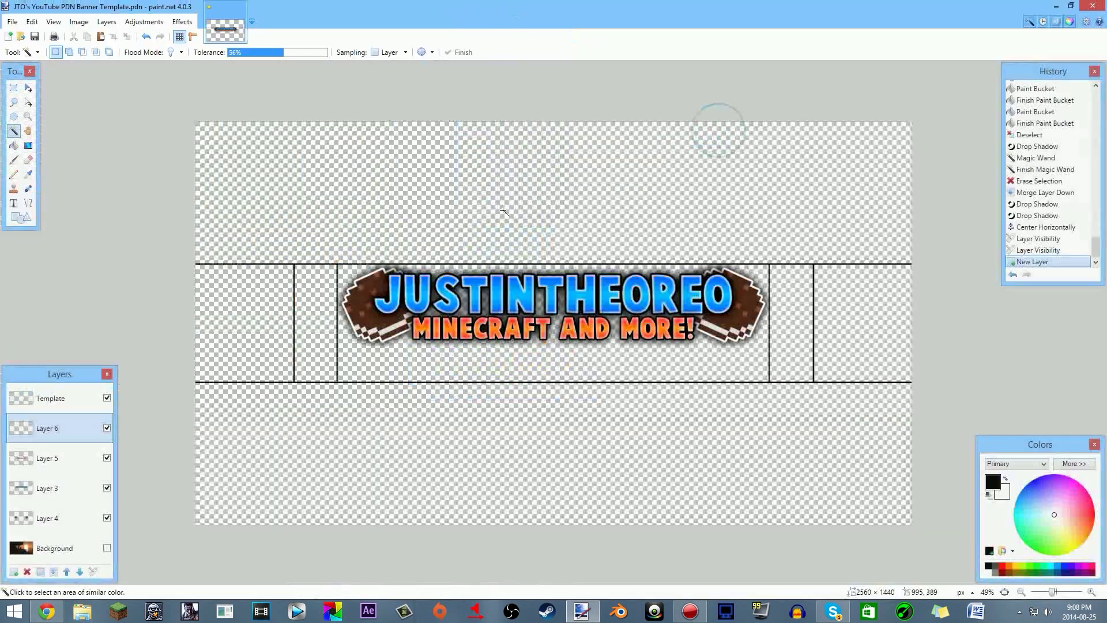
{"action": "key", "text": "ctrl+v"}
{"action": "left_click_drag", "start_coordinate": [246, 132], "coordinate": [624, 363]}
{"action": "key", "text": "ctrl+d"}
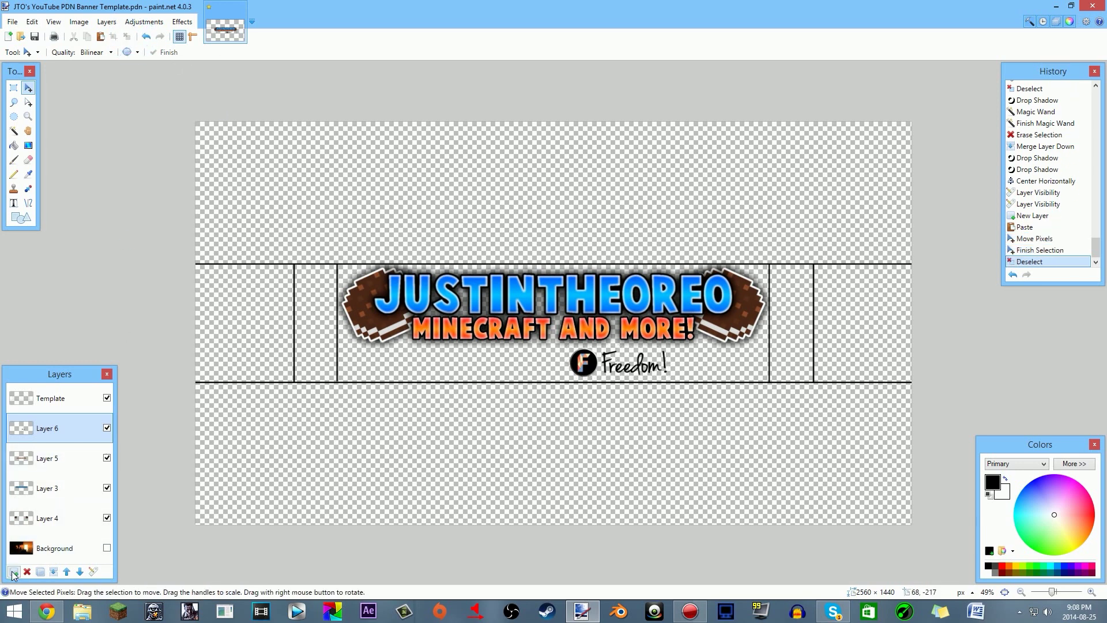
Step: Add a new layer above the logo and set the Text tool's font to Dimbo
{"action": "left_click", "coordinate": [13, 571]}
{"action": "left_click", "coordinate": [13, 203]}
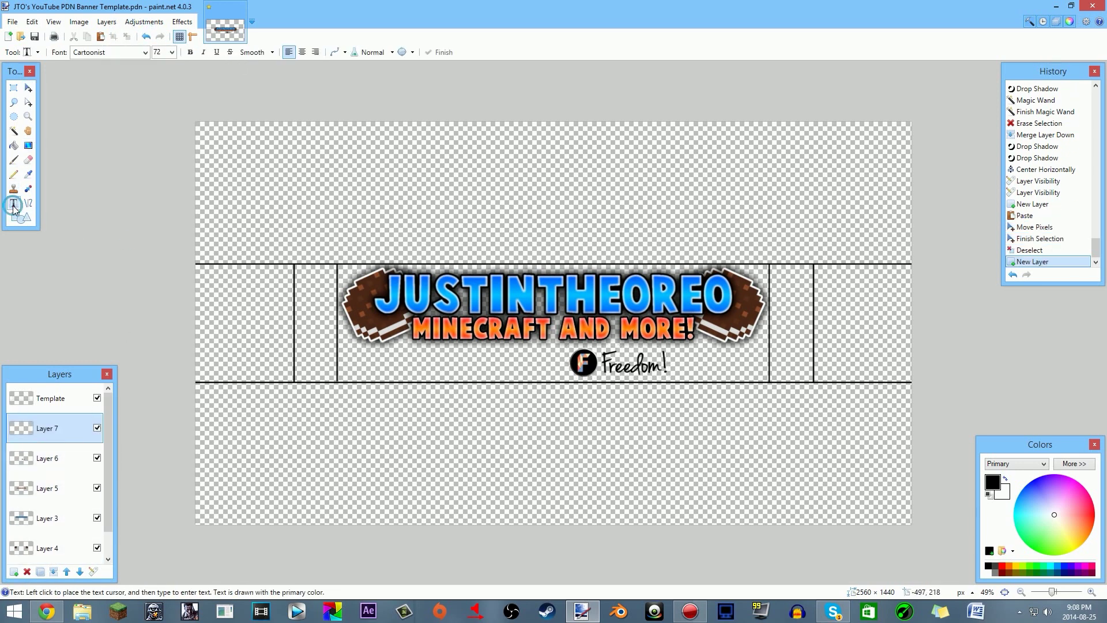
{"action": "left_click", "coordinate": [145, 52]}
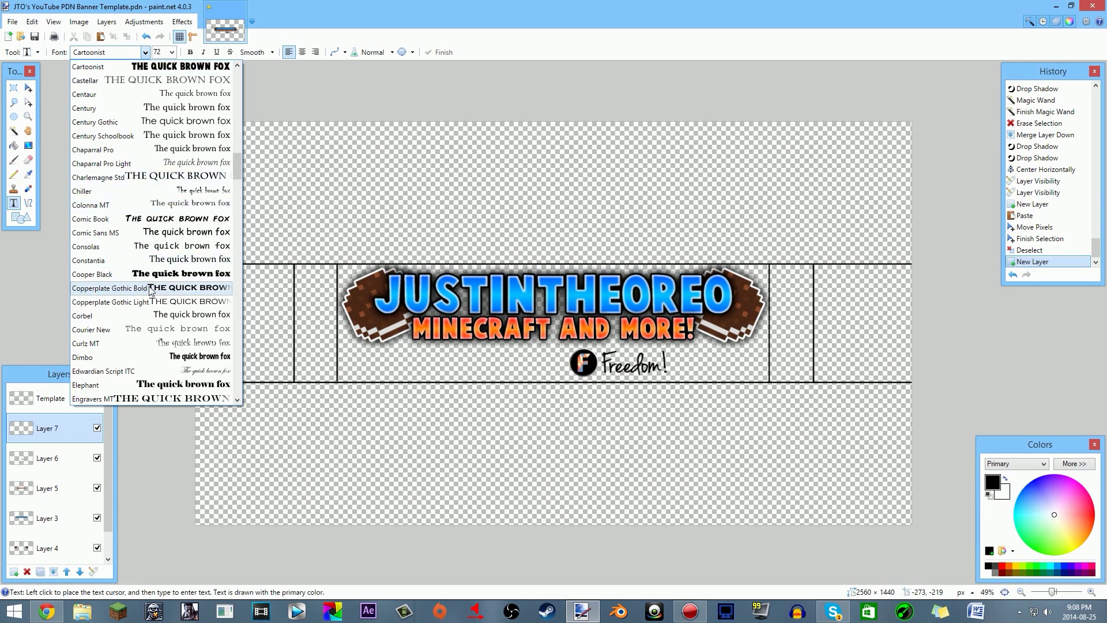
{"action": "left_click", "coordinate": [141, 358]}
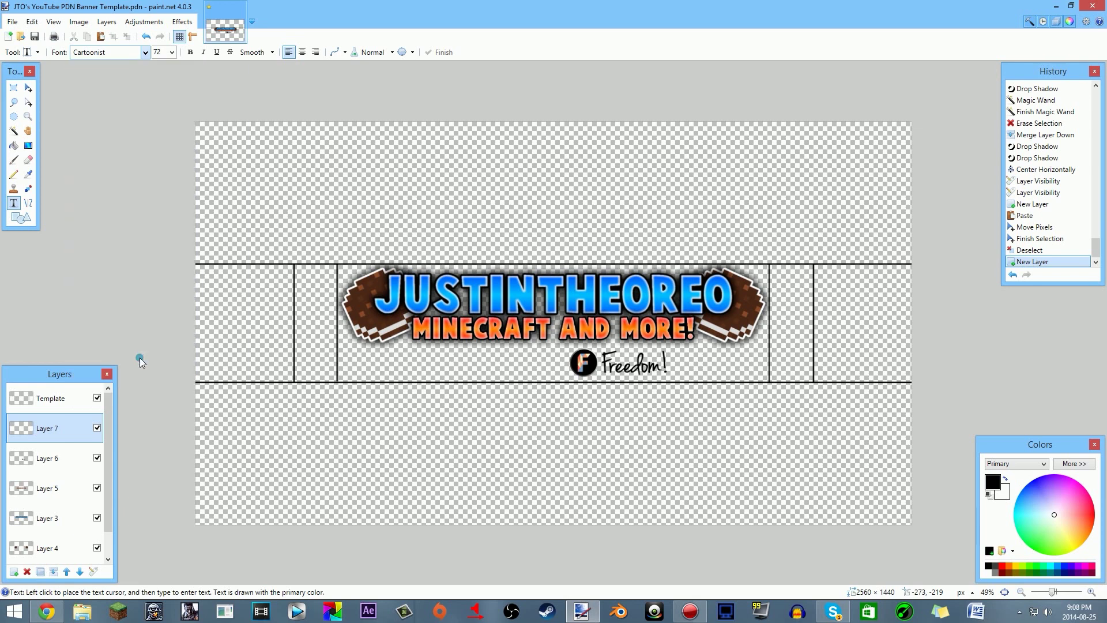
Step: Switch to Chrome and search dafont.com for the "dimbo" font
{"action": "left_click", "coordinate": [47, 611]}
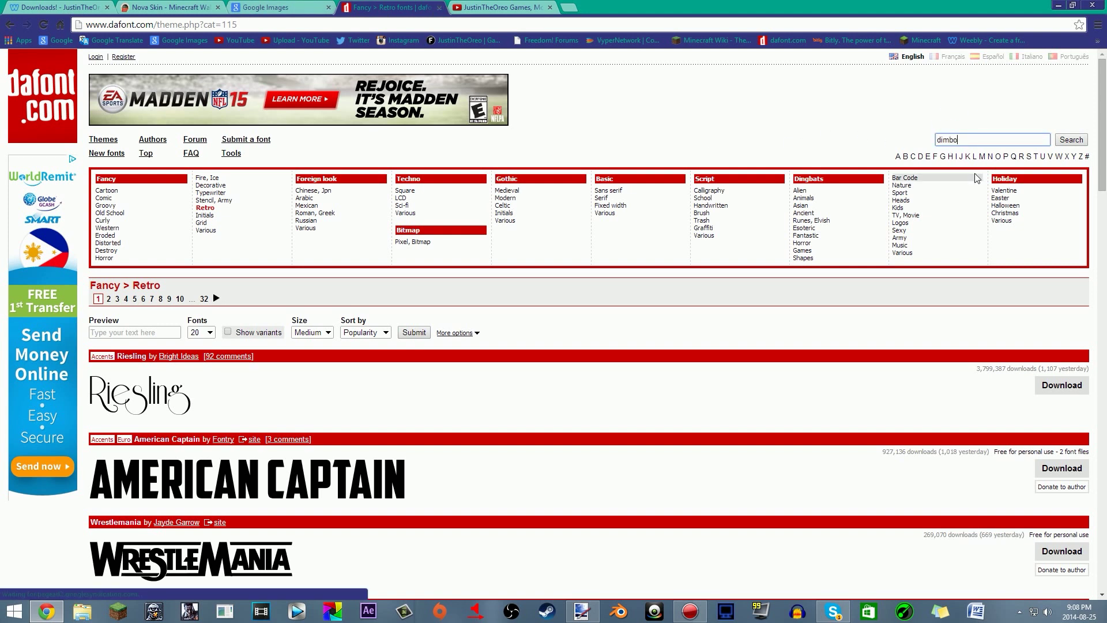
{"action": "key", "text": "Return"}
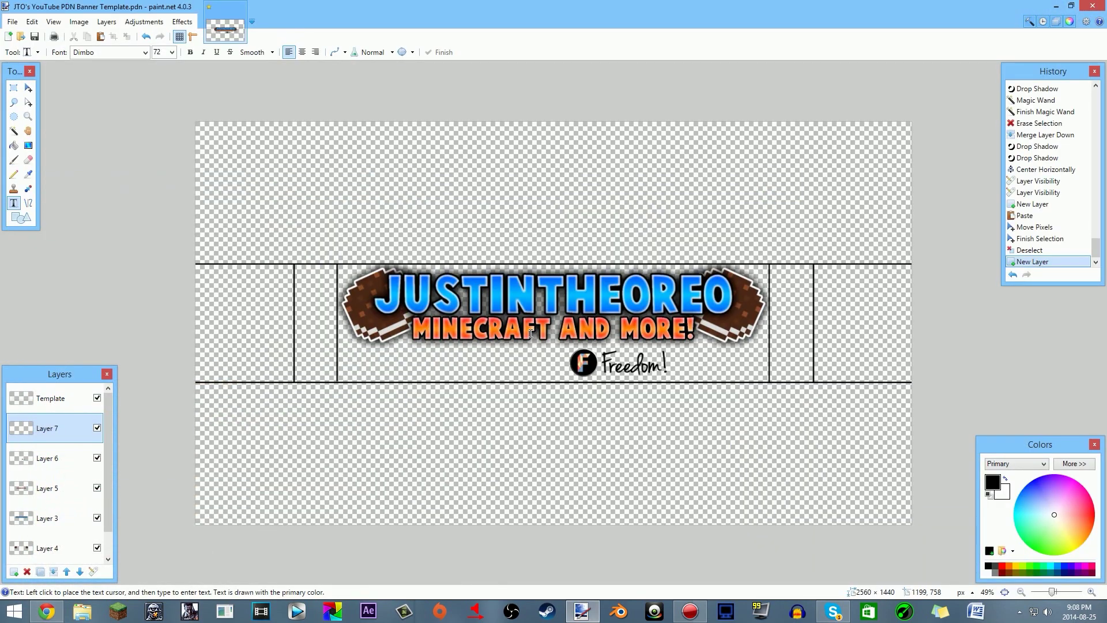
Step: Place white size 48 text "PARTNERED BY:" on Layer 7 beside the Freedom! logo and show the Background layer
{"action": "left_click", "coordinate": [438, 361]}
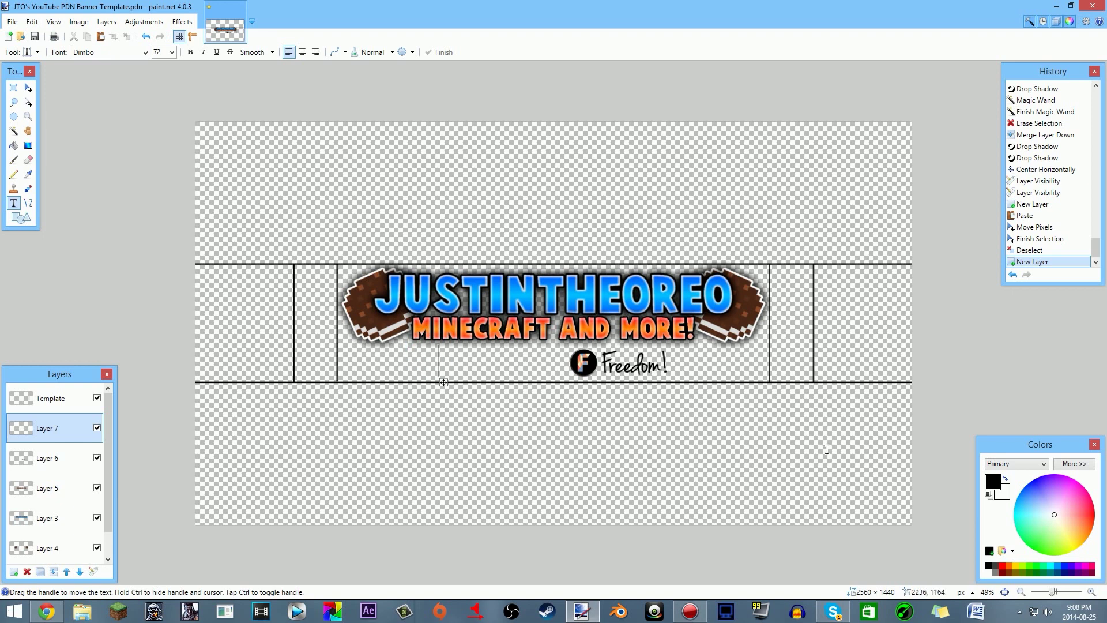
{"action": "left_click", "coordinate": [1006, 480]}
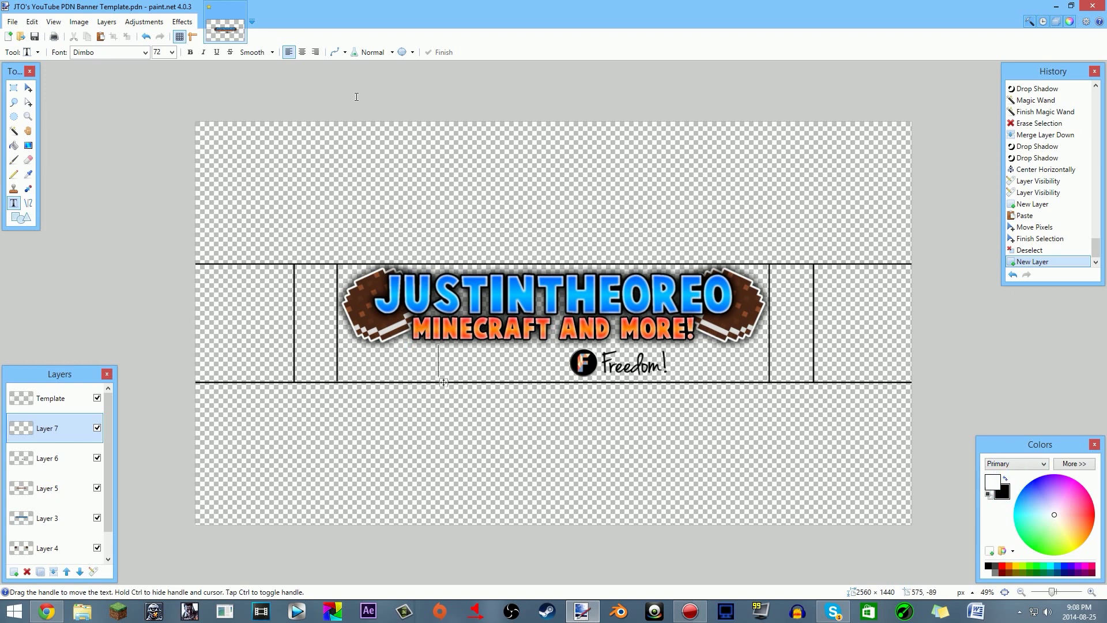
{"action": "left_click", "coordinate": [172, 52]}
{"action": "left_click", "coordinate": [156, 185]}
{"action": "type", "text": "PARTNERED BY"}
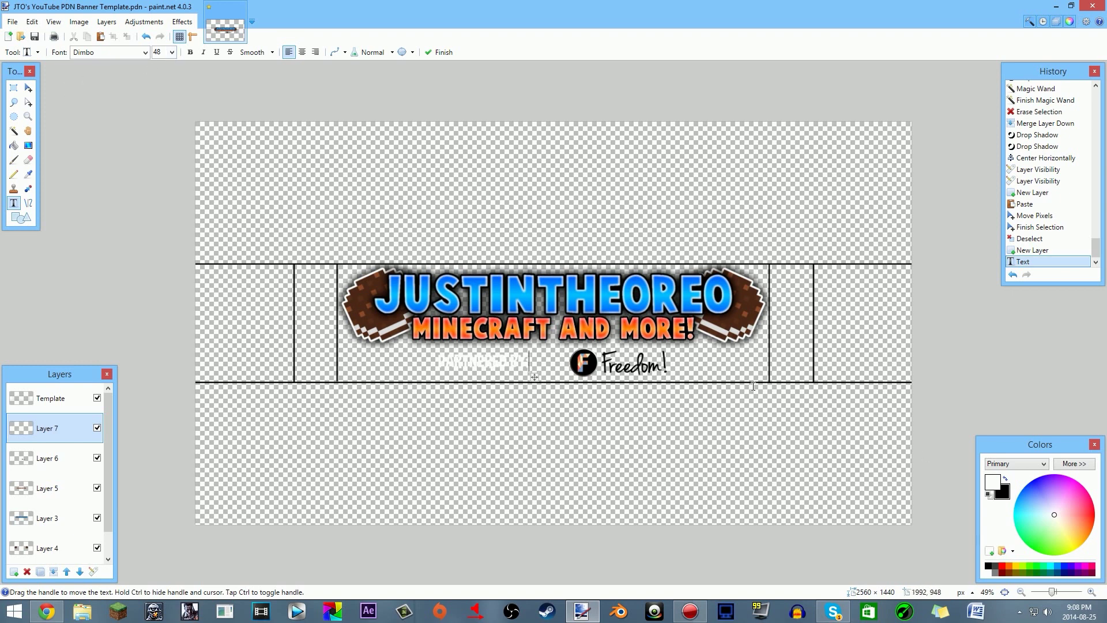
{"action": "scroll", "coordinate": [103, 522], "scroll_direction": "down", "scroll_amount": 1}
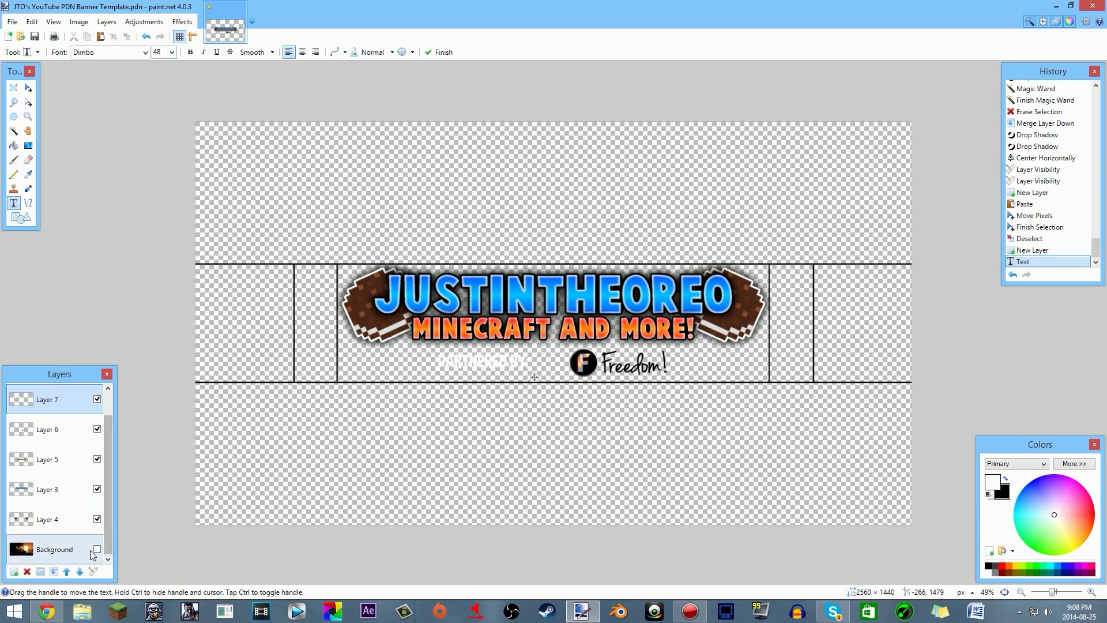
{"action": "left_click", "coordinate": [97, 549]}
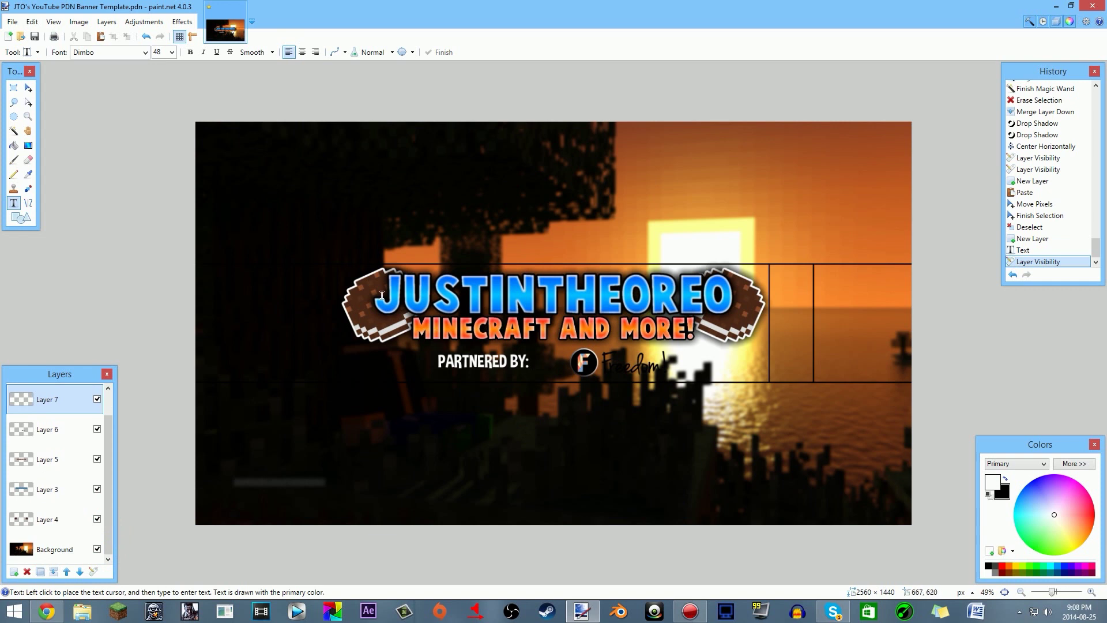
Step: Select the "PARTNERED BY:" text, enlarge it slightly and move it right beside the Freedom! logo
{"action": "left_click", "coordinate": [13, 88]}
{"action": "left_click_drag", "start_coordinate": [405, 336], "coordinate": [565, 387]}
{"action": "left_click", "coordinate": [29, 87]}
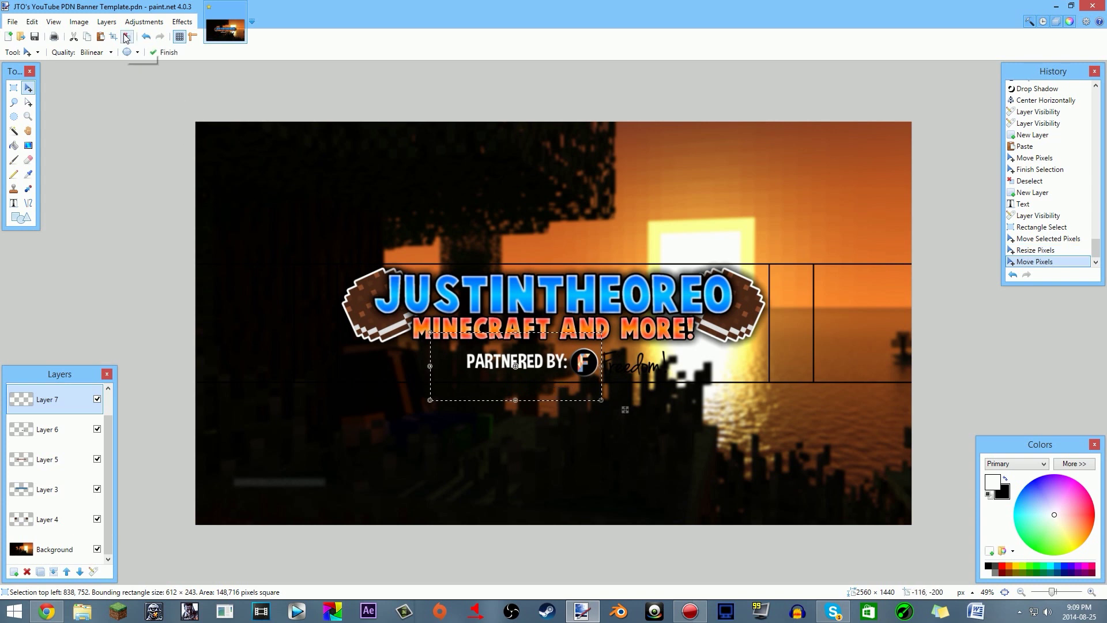